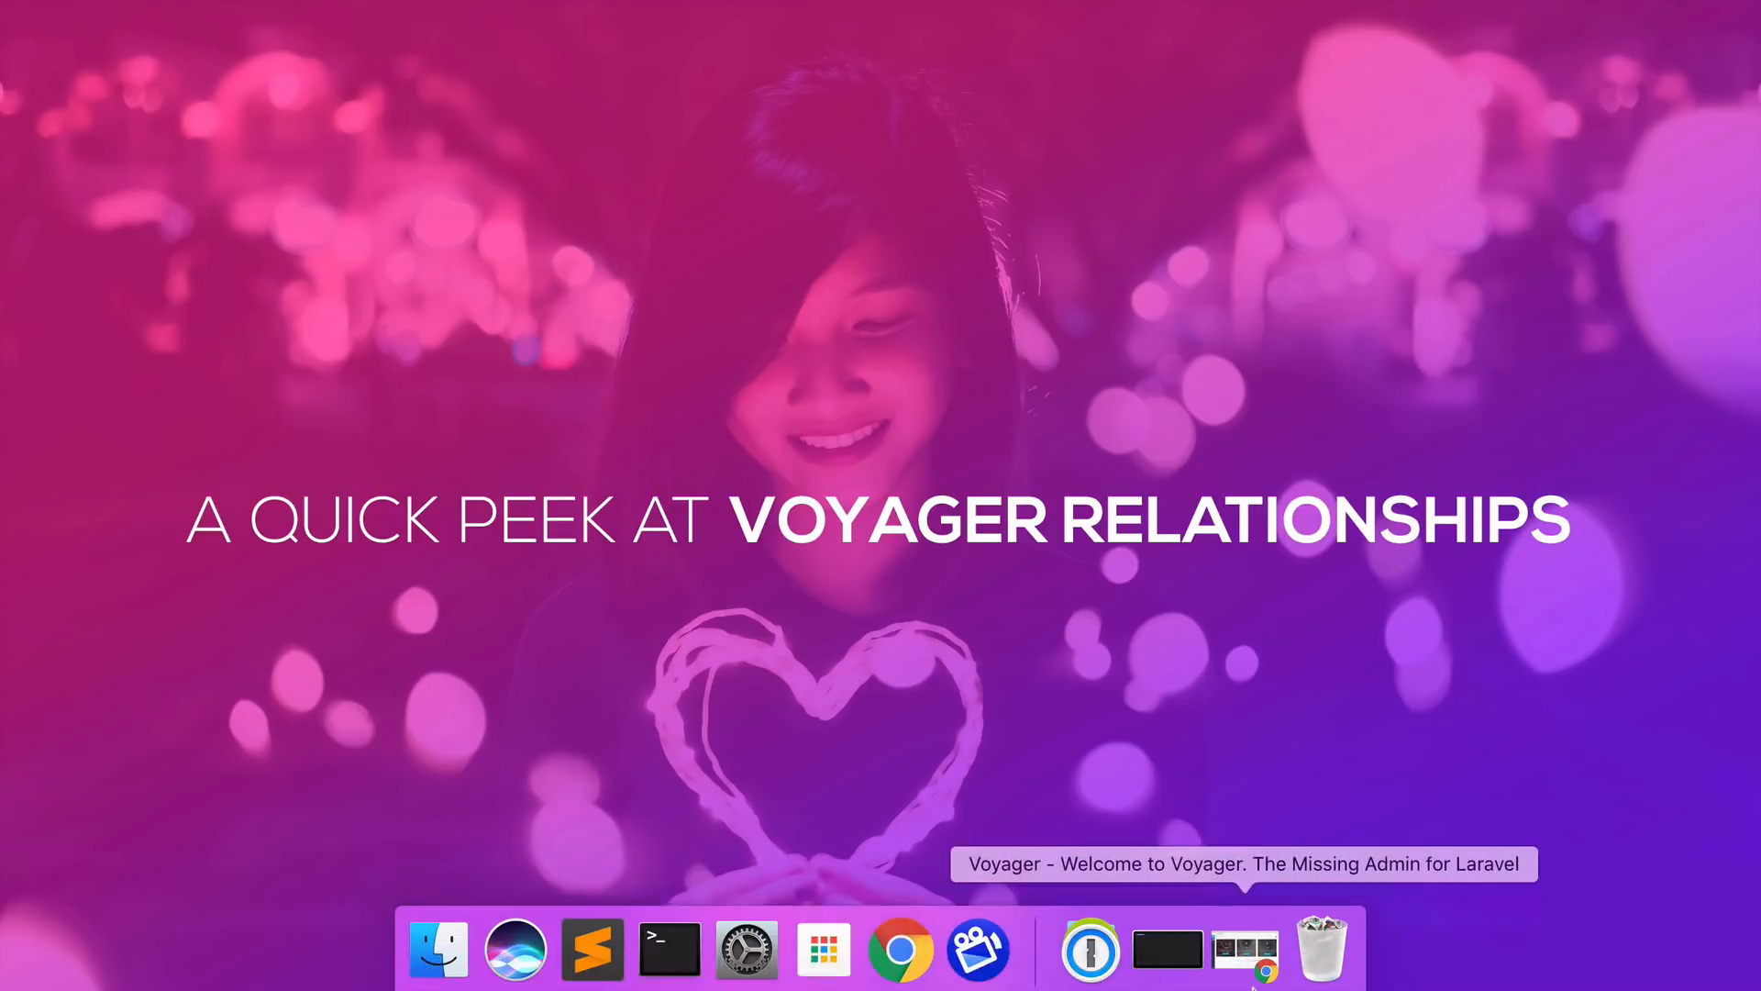
# Return to the Voyager admin and open Lorem Ipsum Post for editing from the Posts list.
pyautogui.click(1235, 950)
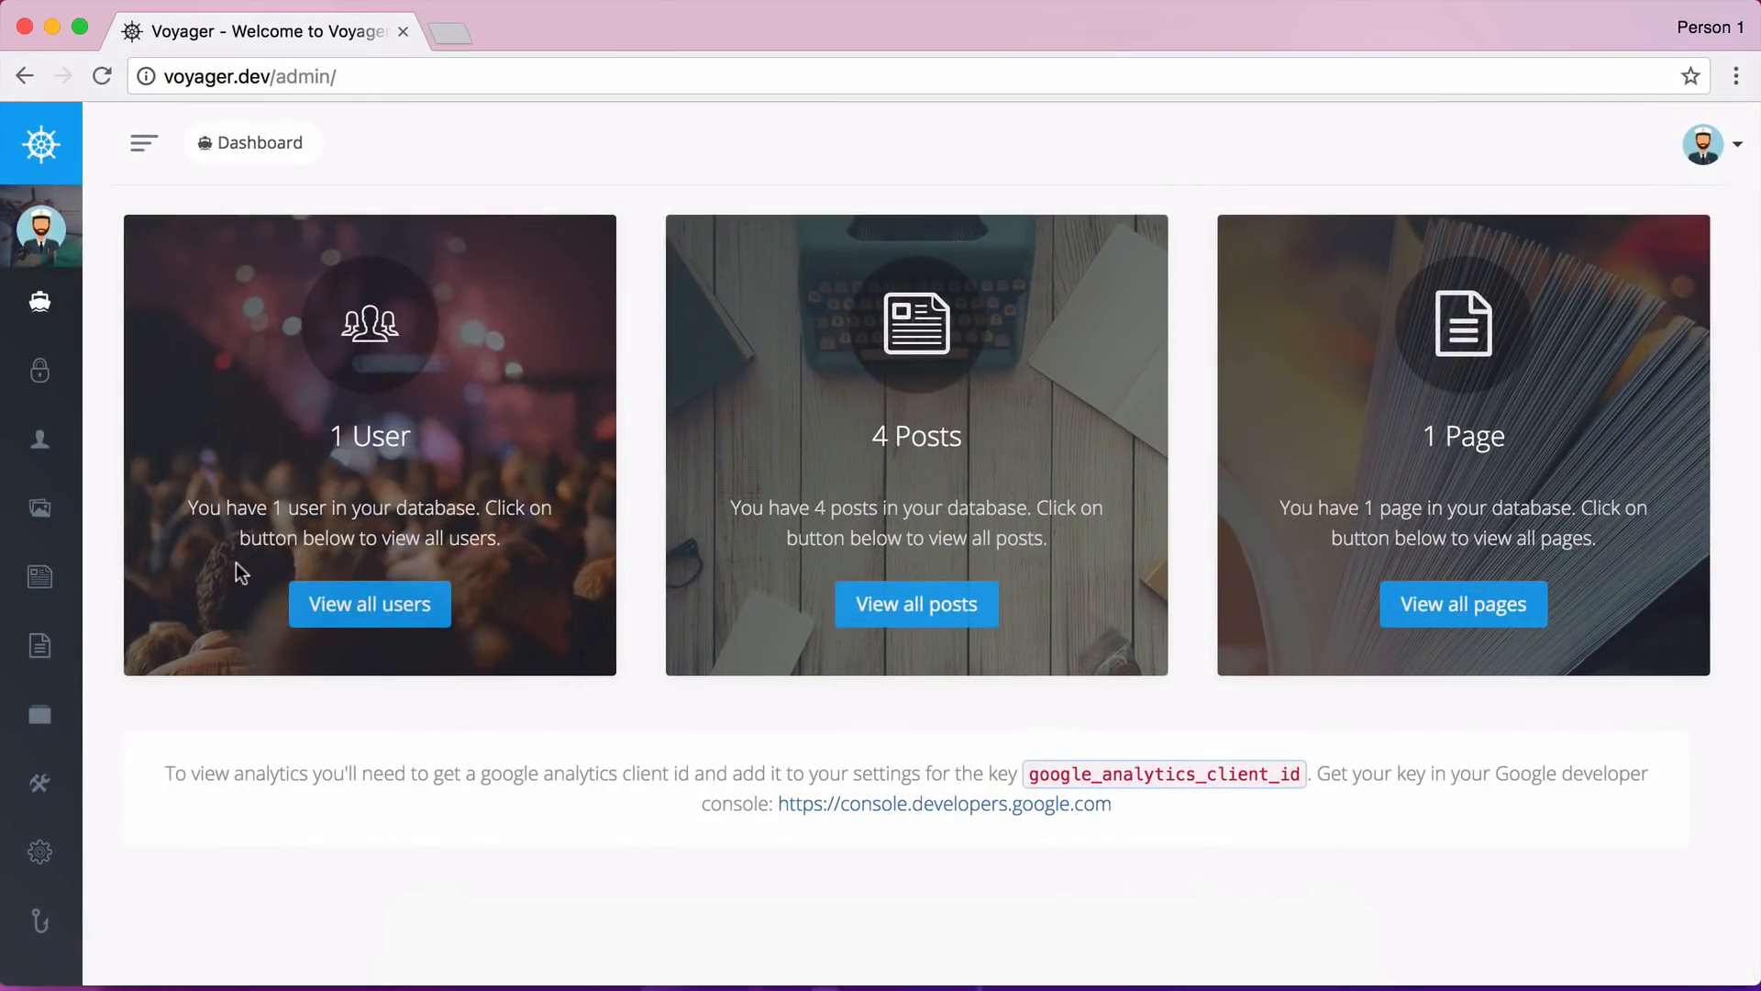
pyautogui.moveTo(39, 577)
pyautogui.click(125, 578)
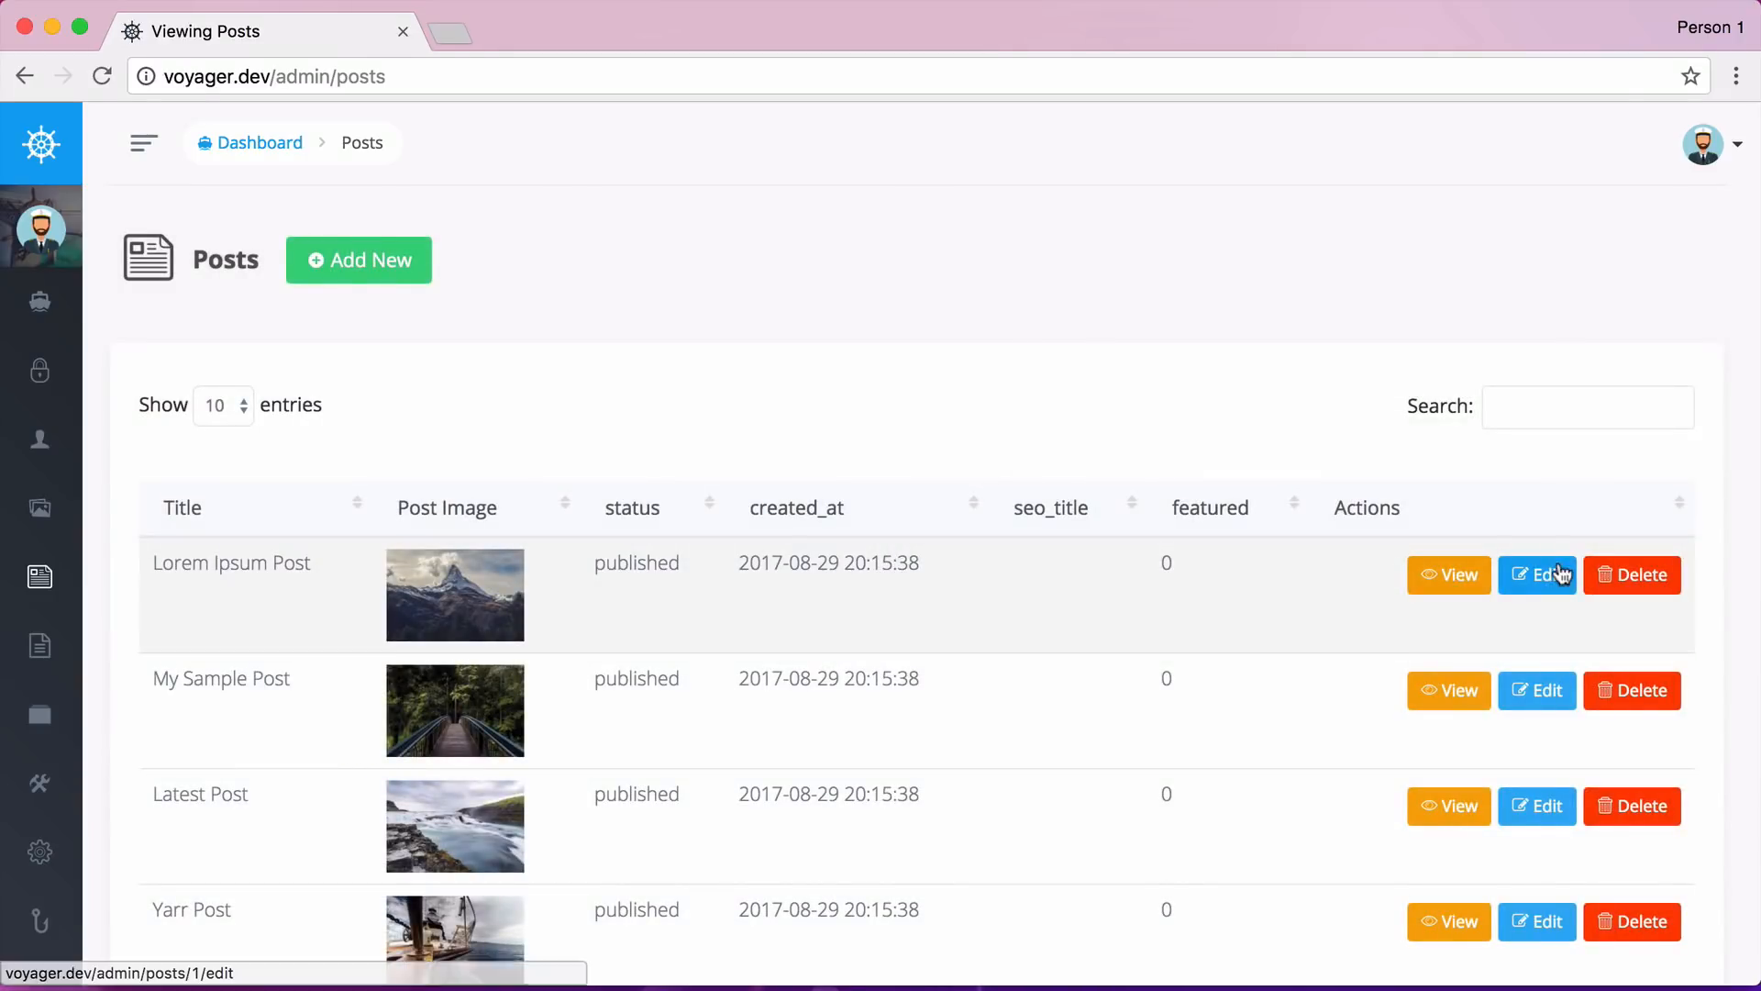
pyautogui.click(1536, 574)
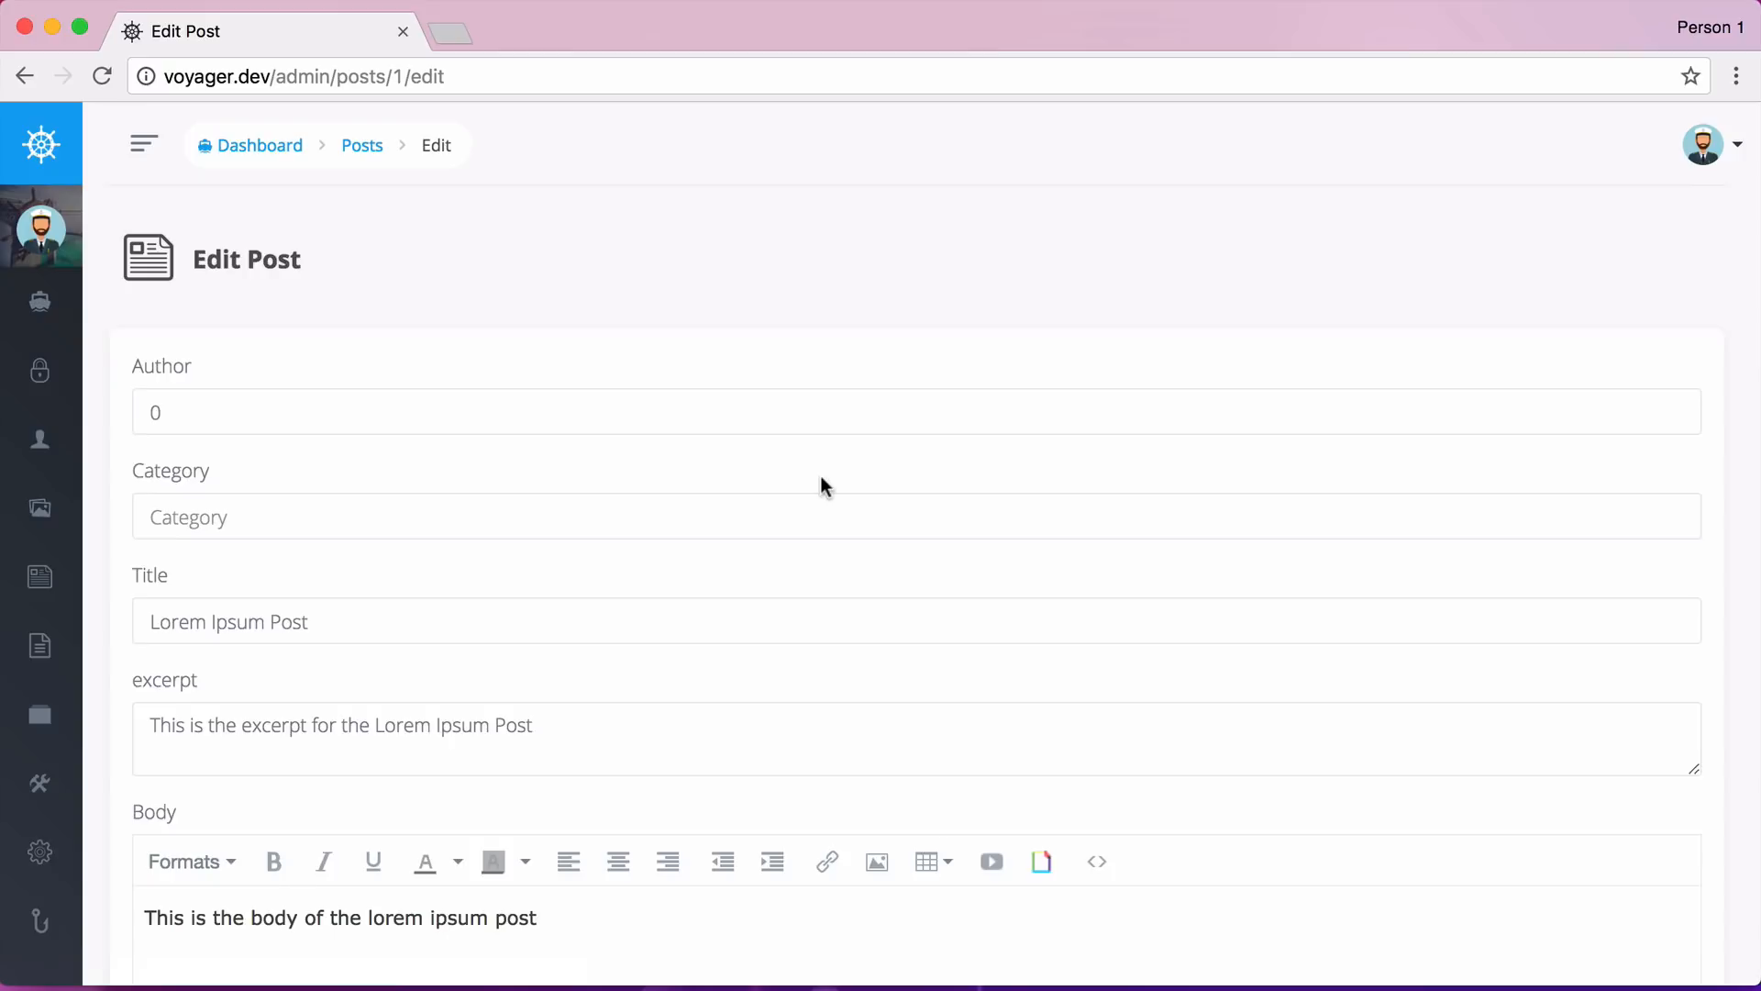
pyautogui.scroll(-1, 820, 474)
# Set the post's Category field to 2 and its Author field to 12.
pyautogui.click(661, 498)
pyautogui.scroll(-1, 693, 500)
pyautogui.scroll(-2, 691, 500)
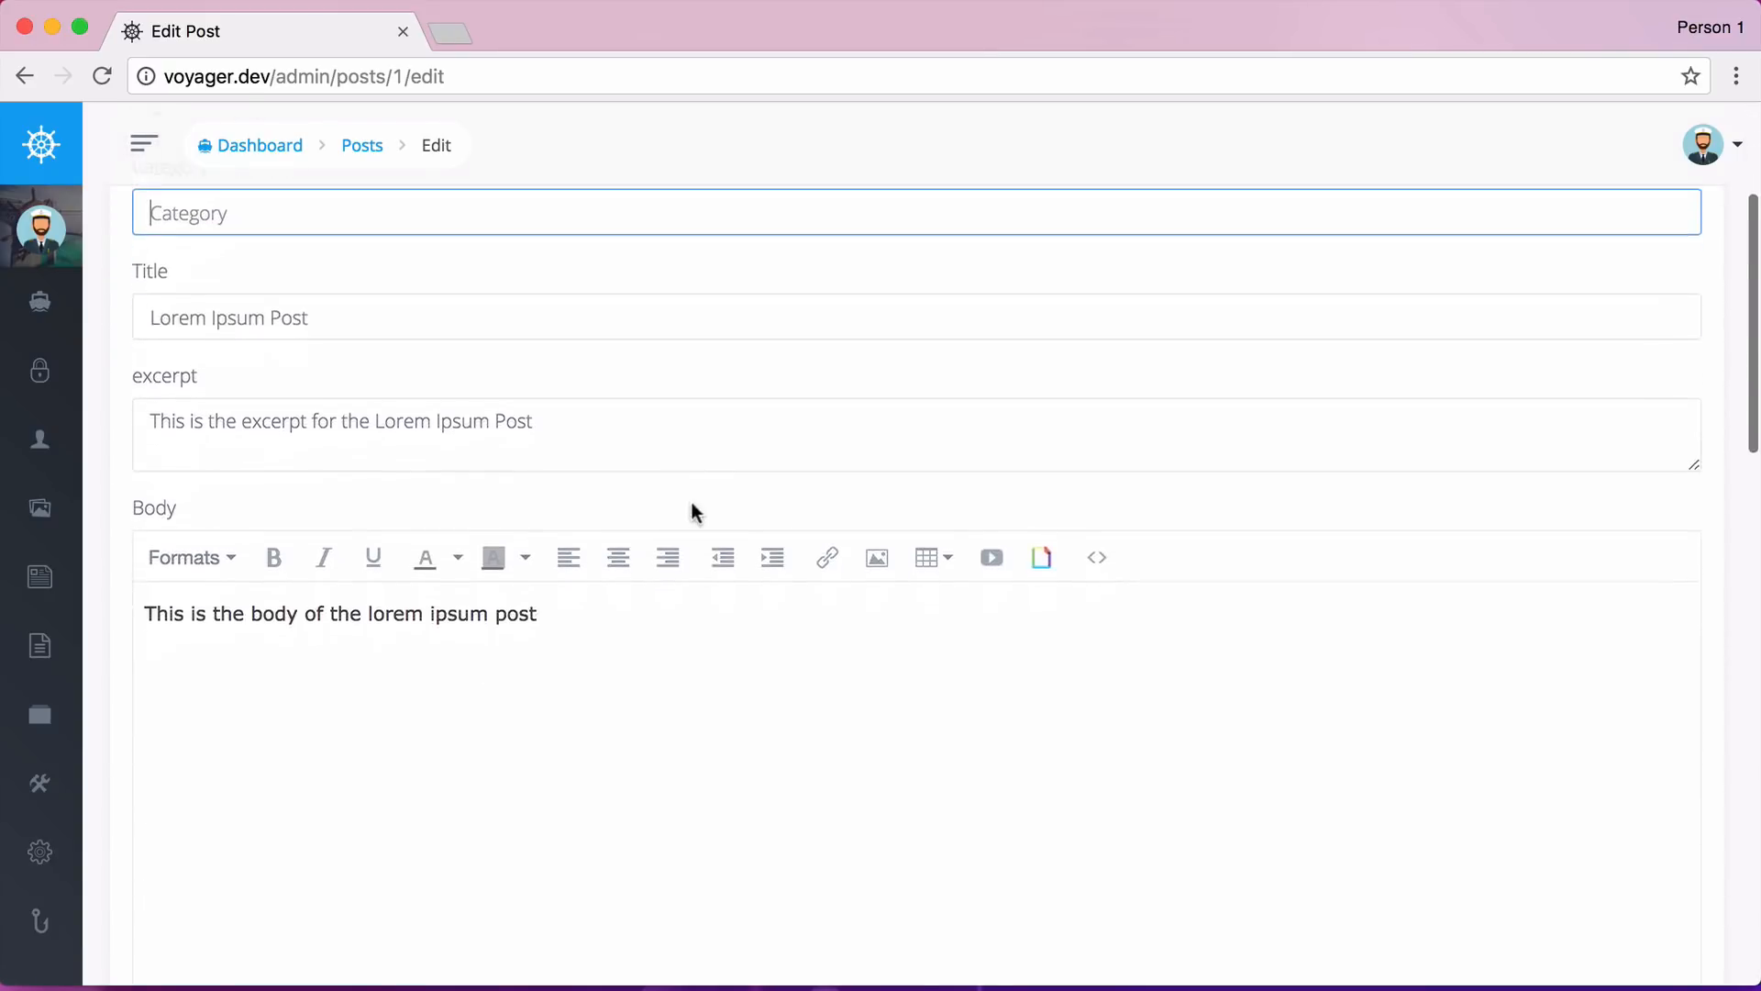
pyautogui.scroll(4, 593, 524)
pyautogui.write('1')
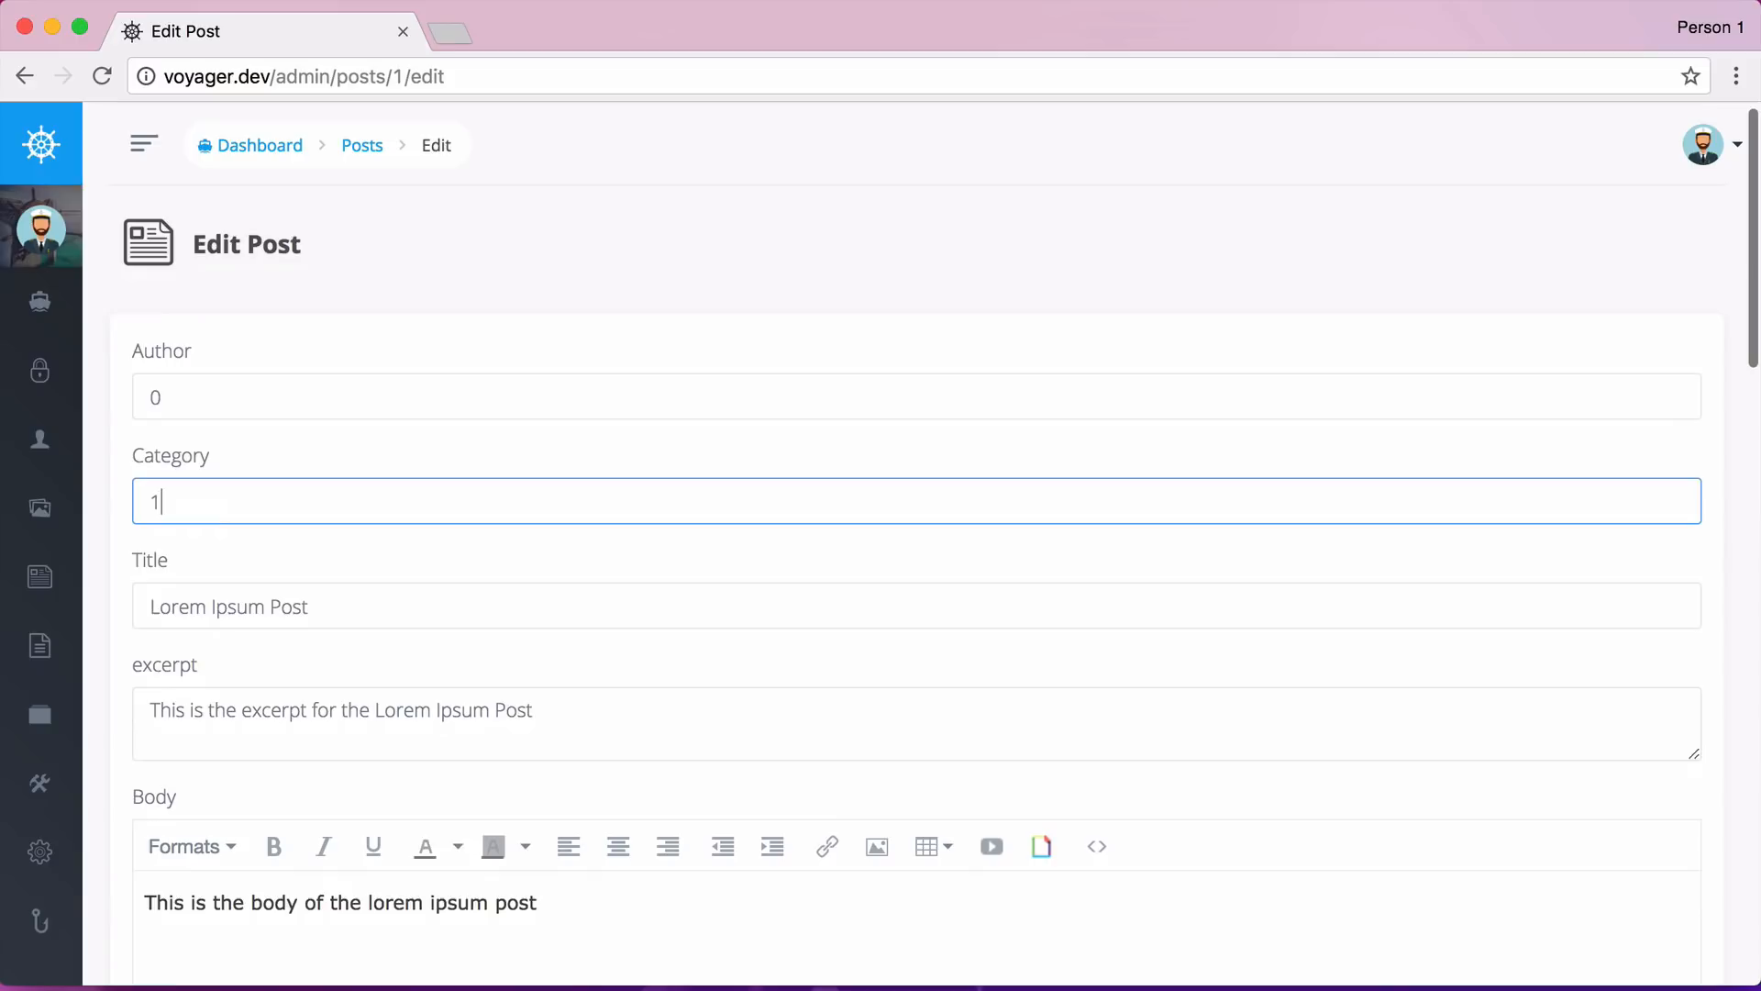
pyautogui.doubleClick(156, 502)
pyautogui.write('2')
pyautogui.scroll(-2, 368, 512)
pyautogui.scroll(3, 280, 436)
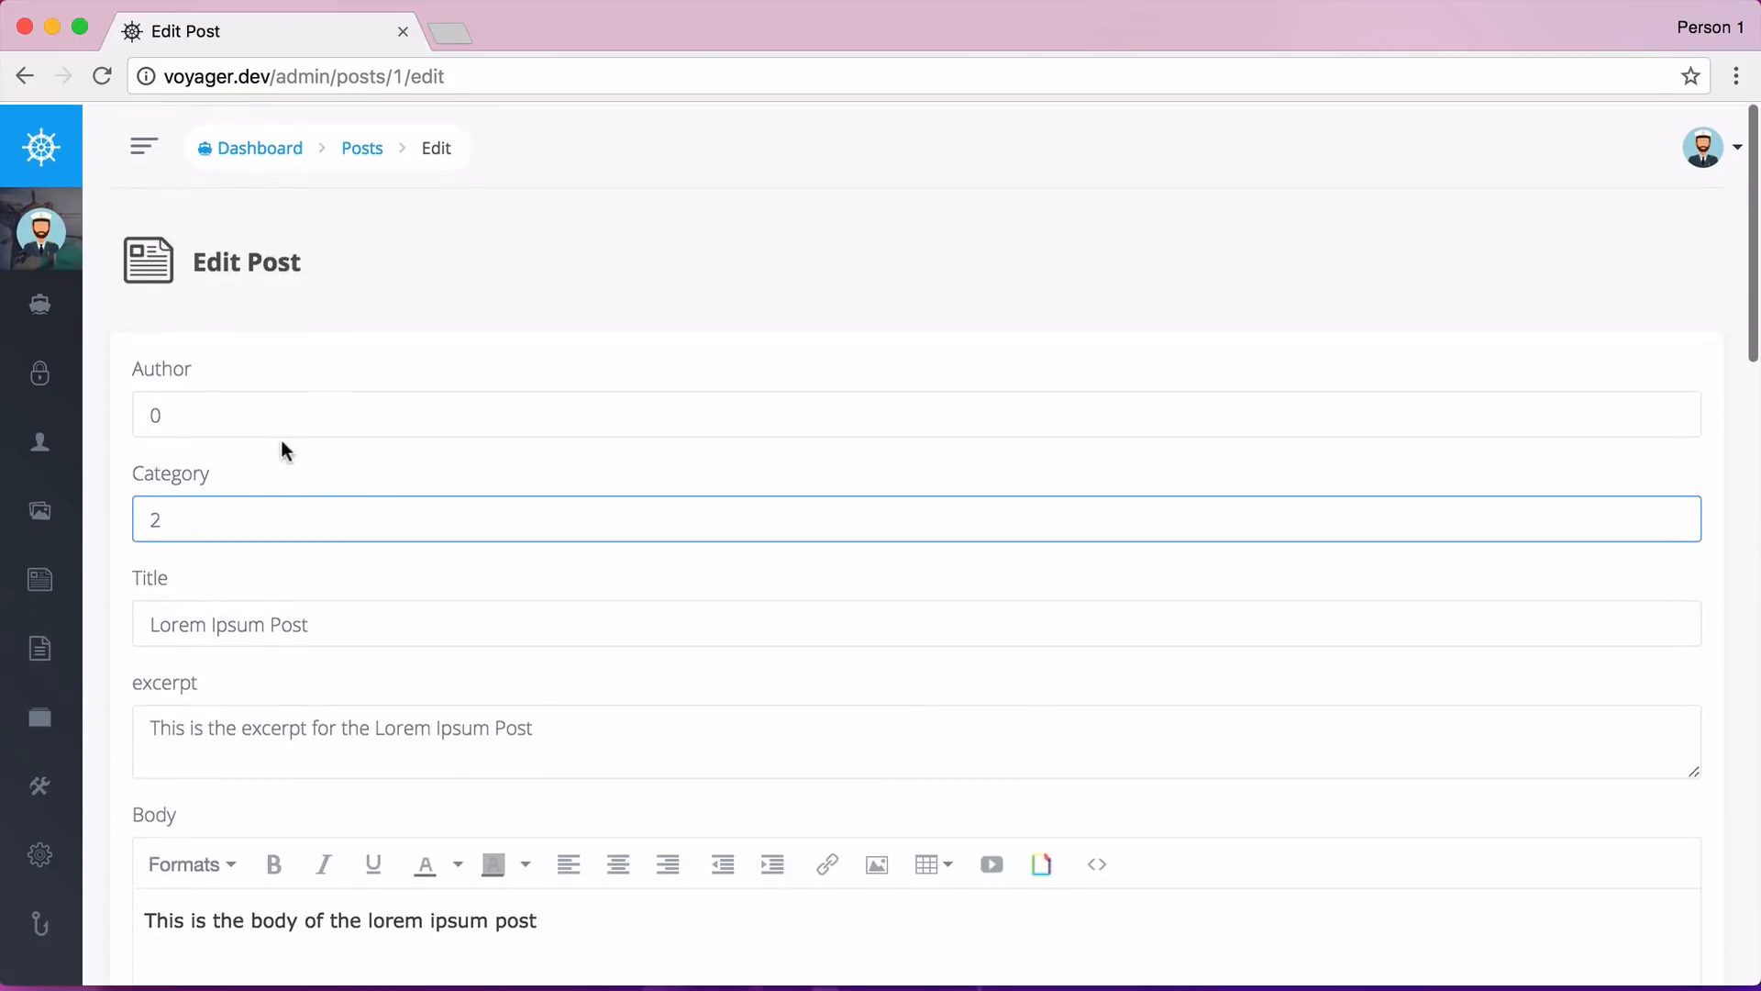
pyautogui.click(208, 412)
pyautogui.write('12')
pyautogui.doubleClick(158, 415)
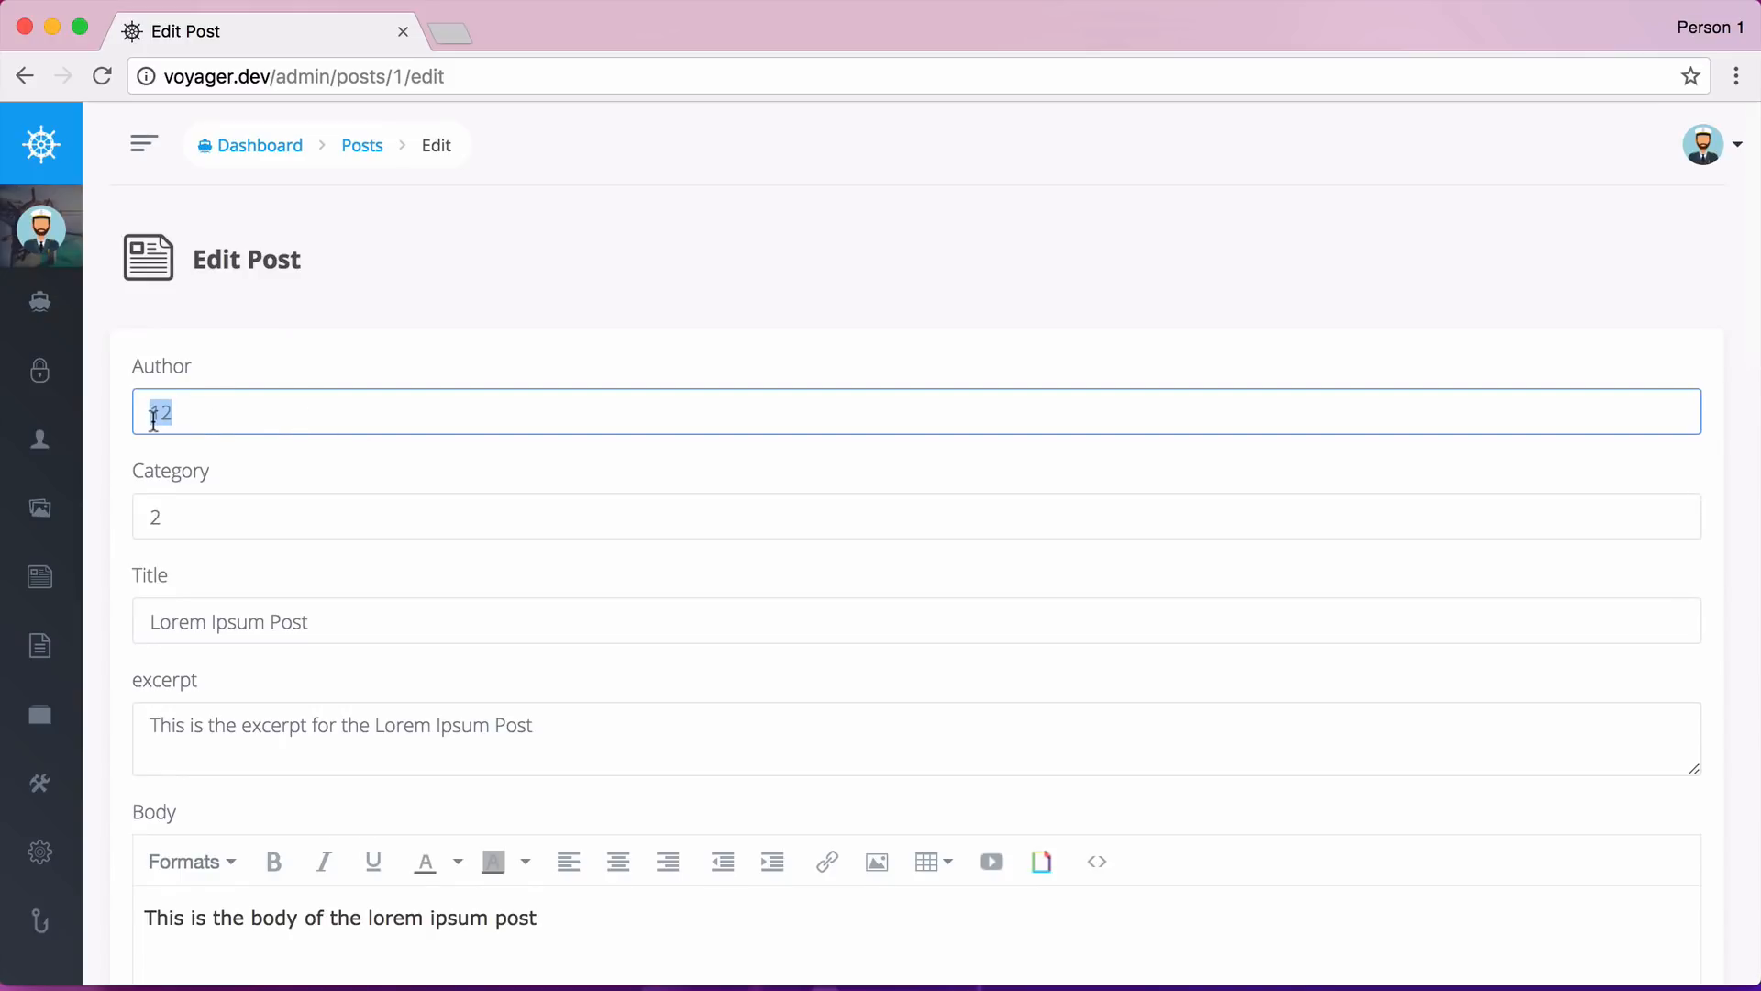
pyautogui.click(268, 357)
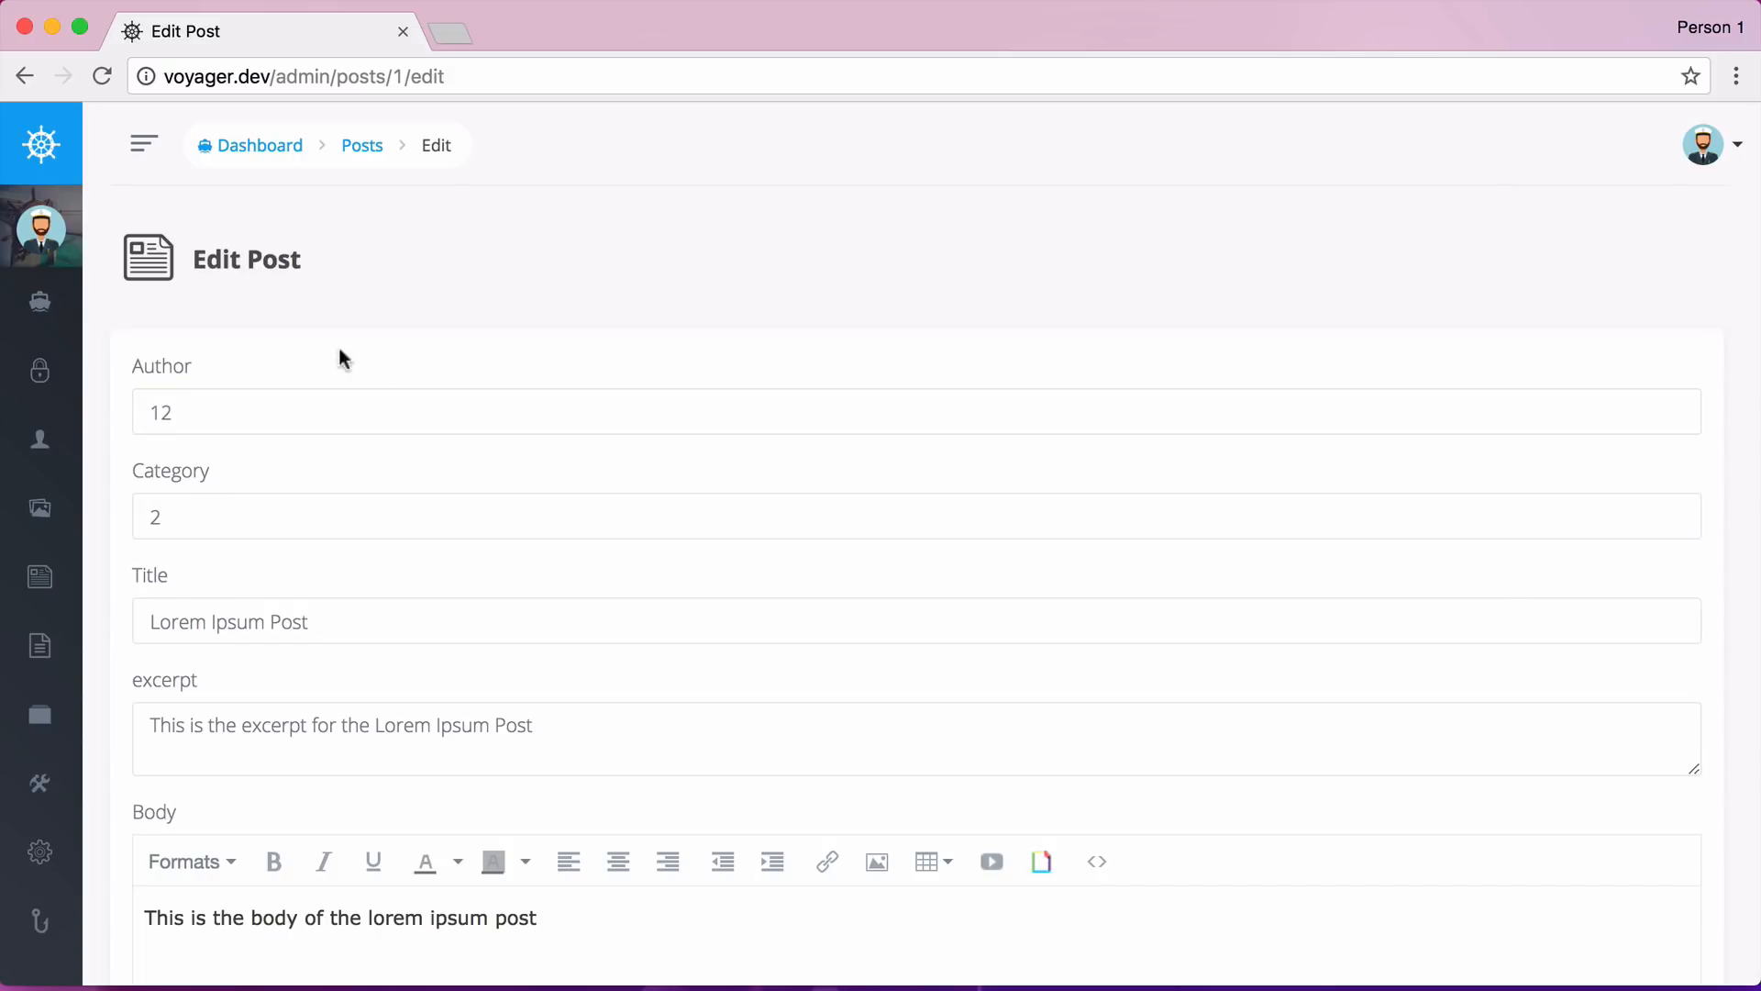
pyautogui.scroll(-2, 421, 357)
pyautogui.scroll(2, 421, 357)
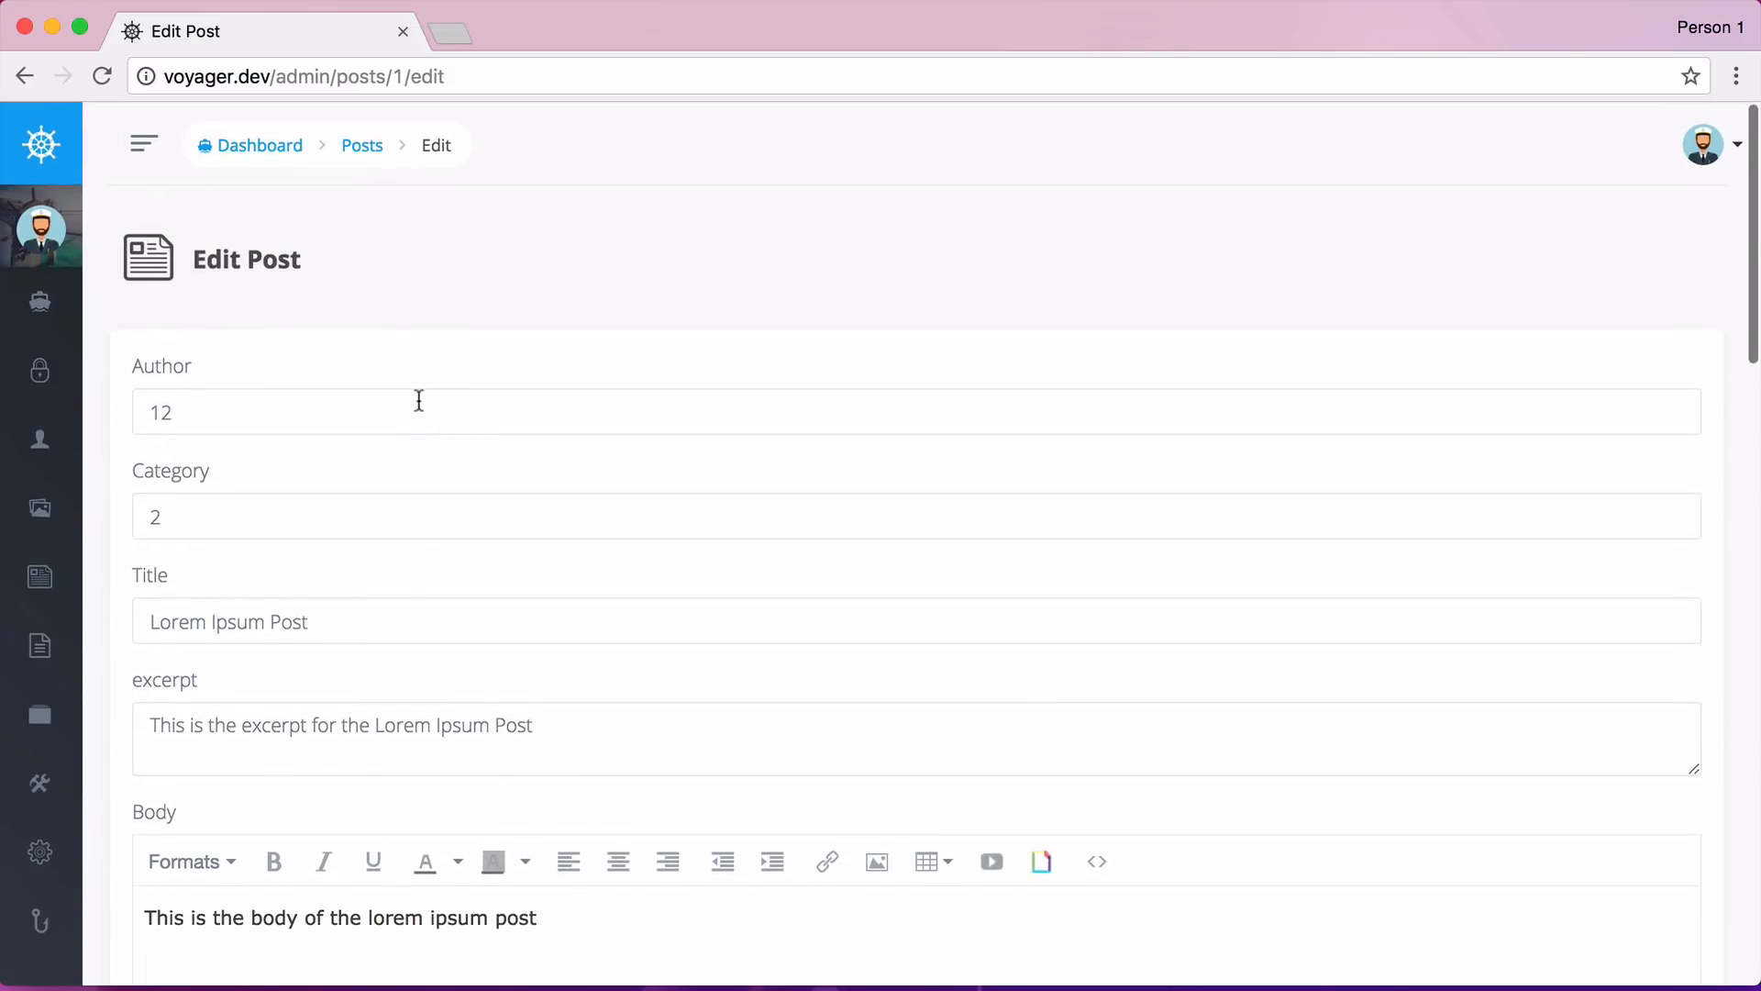
pyautogui.moveTo(41, 576)
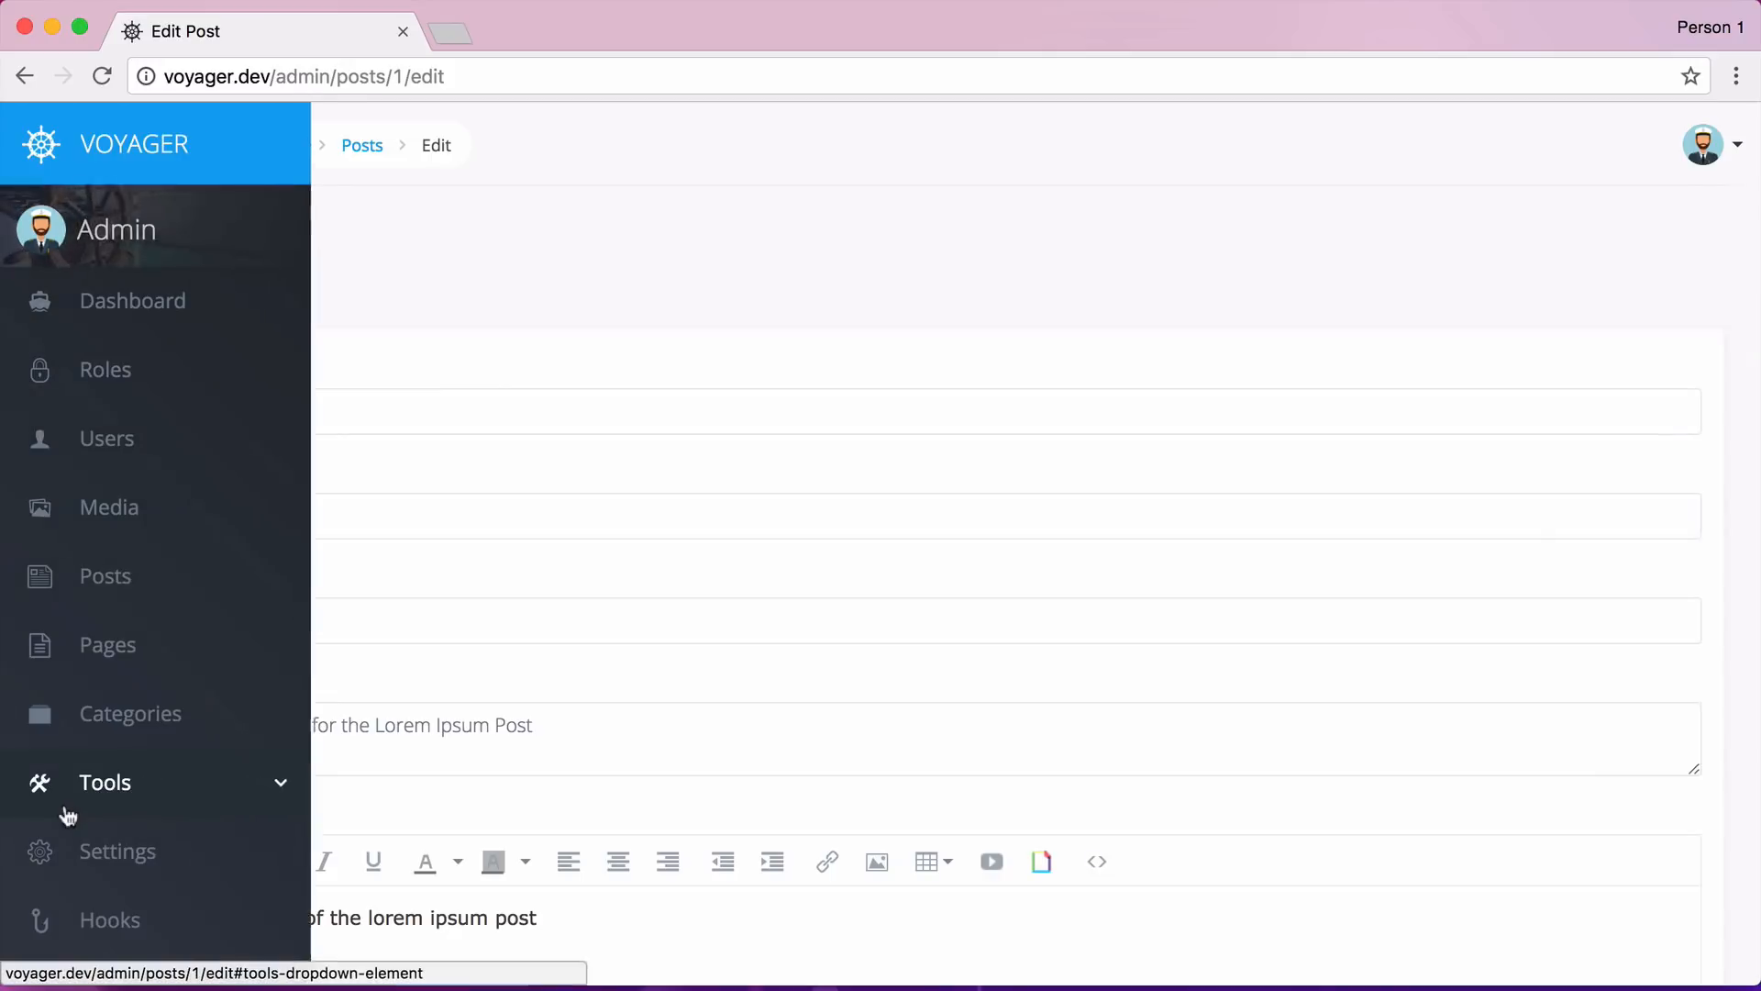
# Go to Tools > Database and edit the BREAD settings of the posts table.
pyautogui.click(82, 781)
pyautogui.click(119, 782)
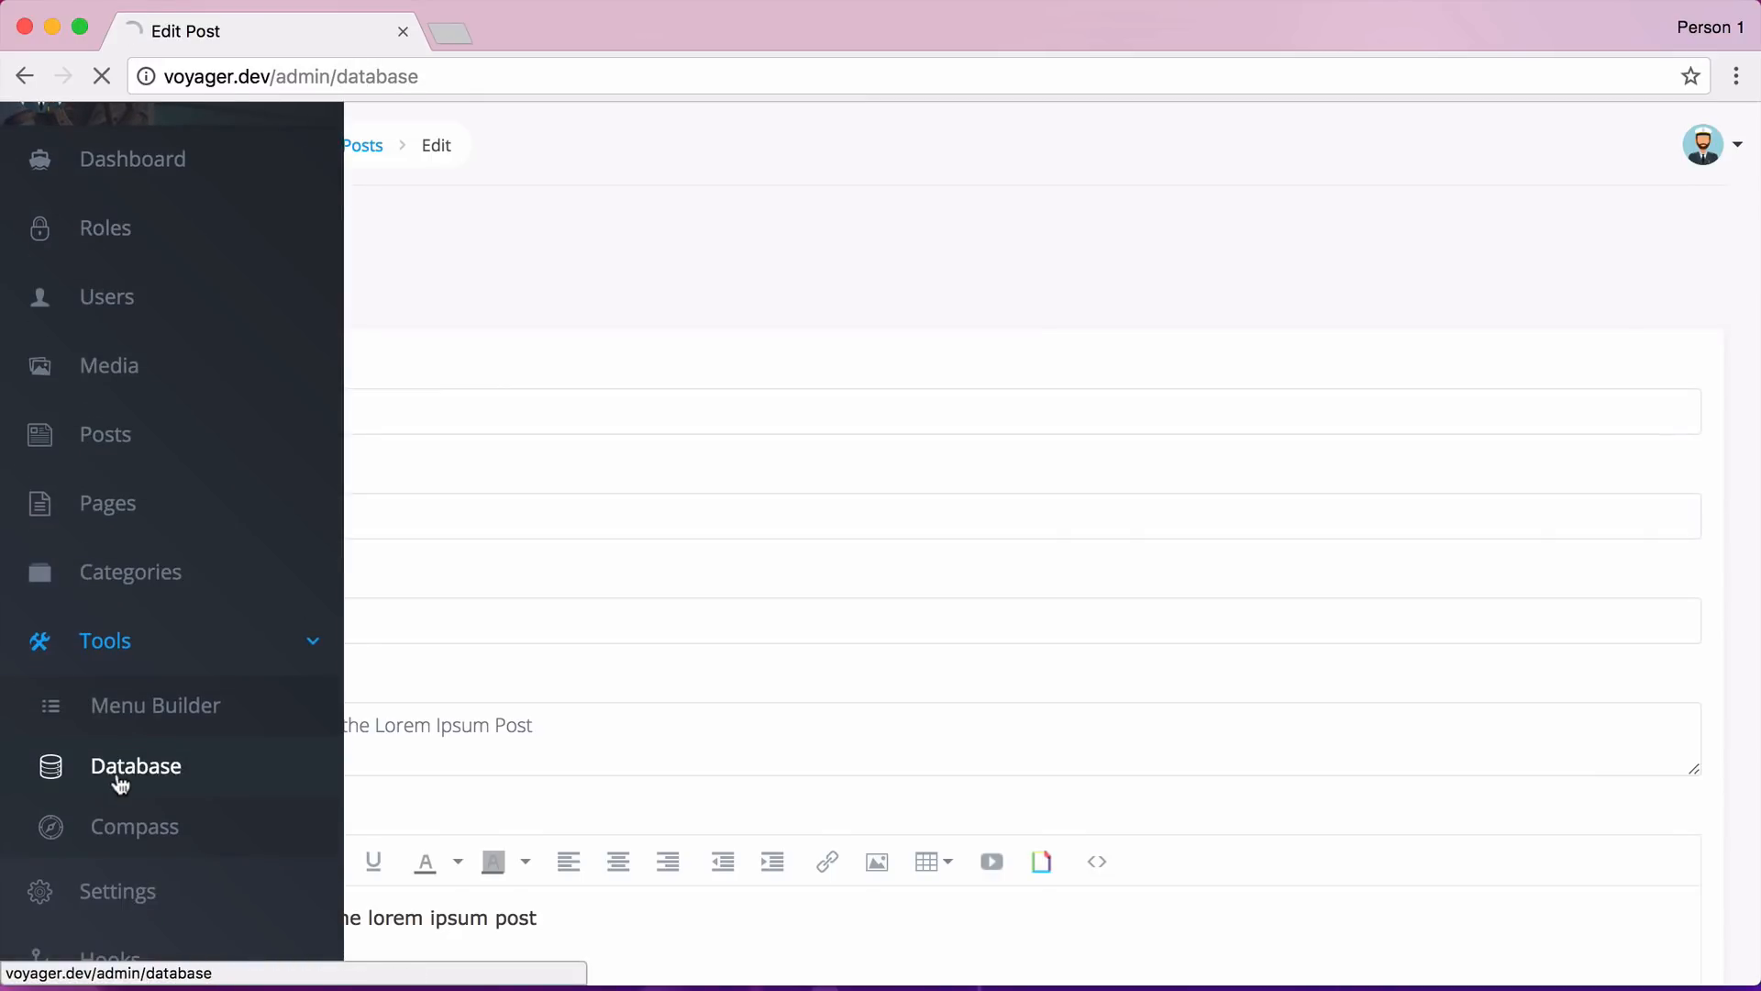
pyautogui.scroll(-3, 519, 743)
pyautogui.scroll(-1, 543, 748)
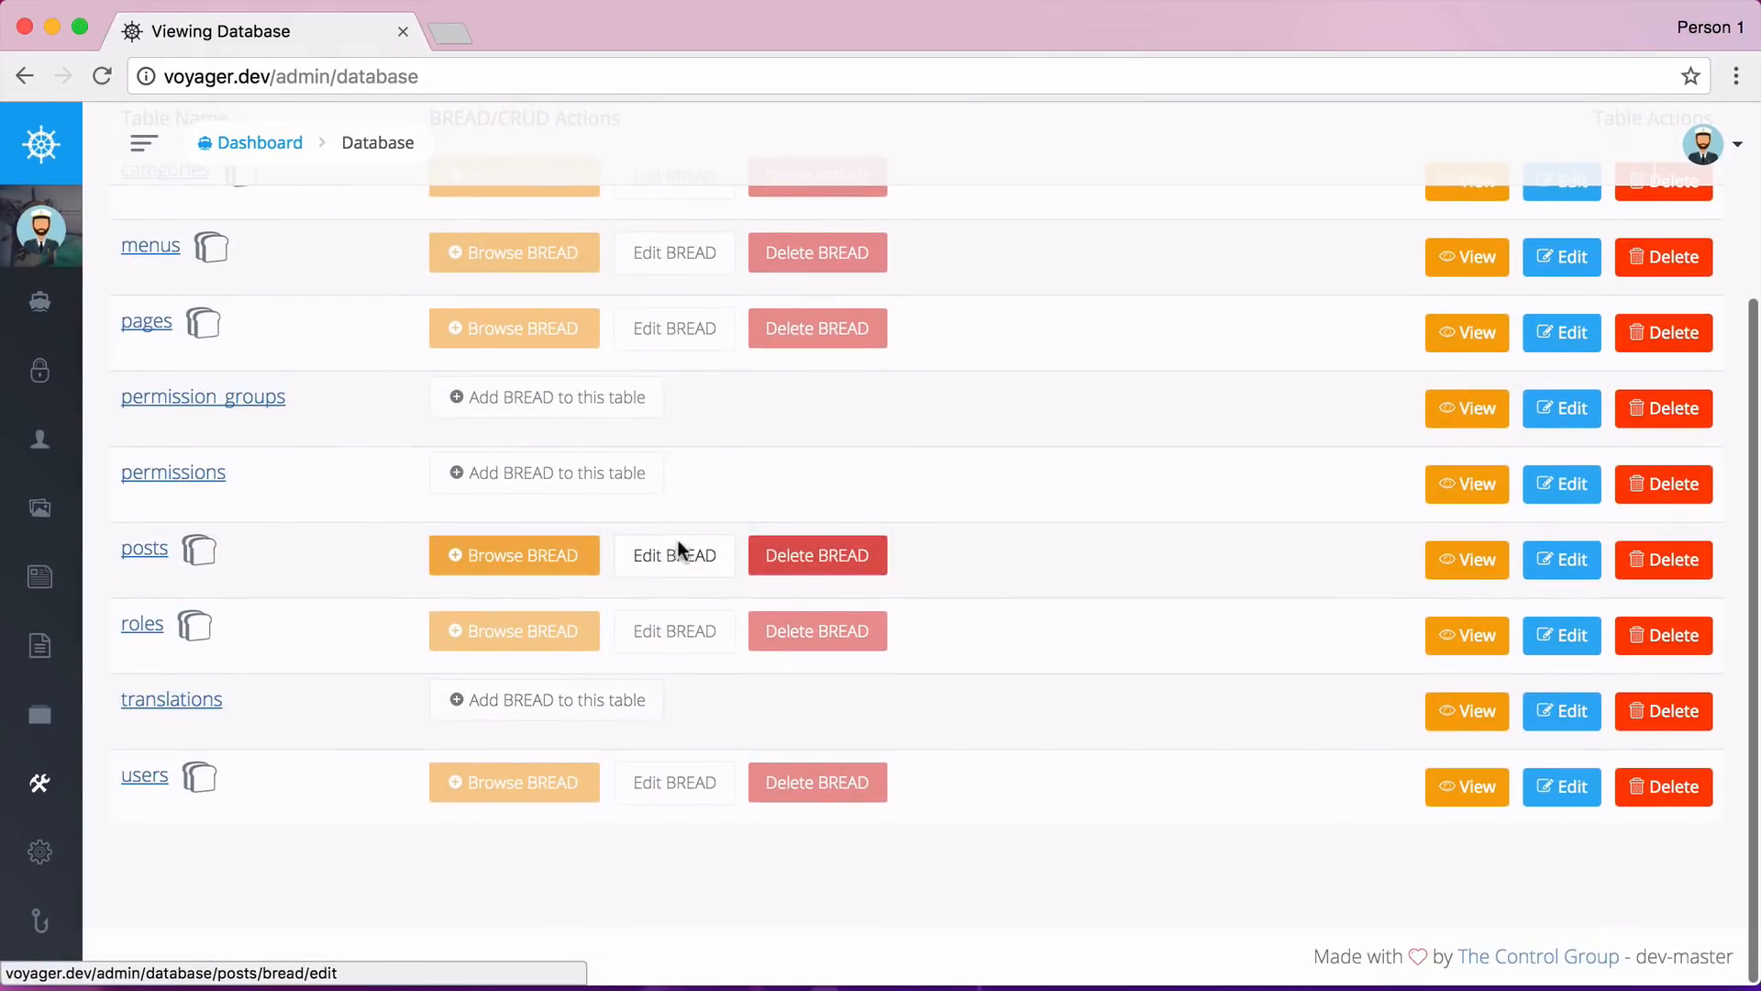
pyautogui.click(678, 558)
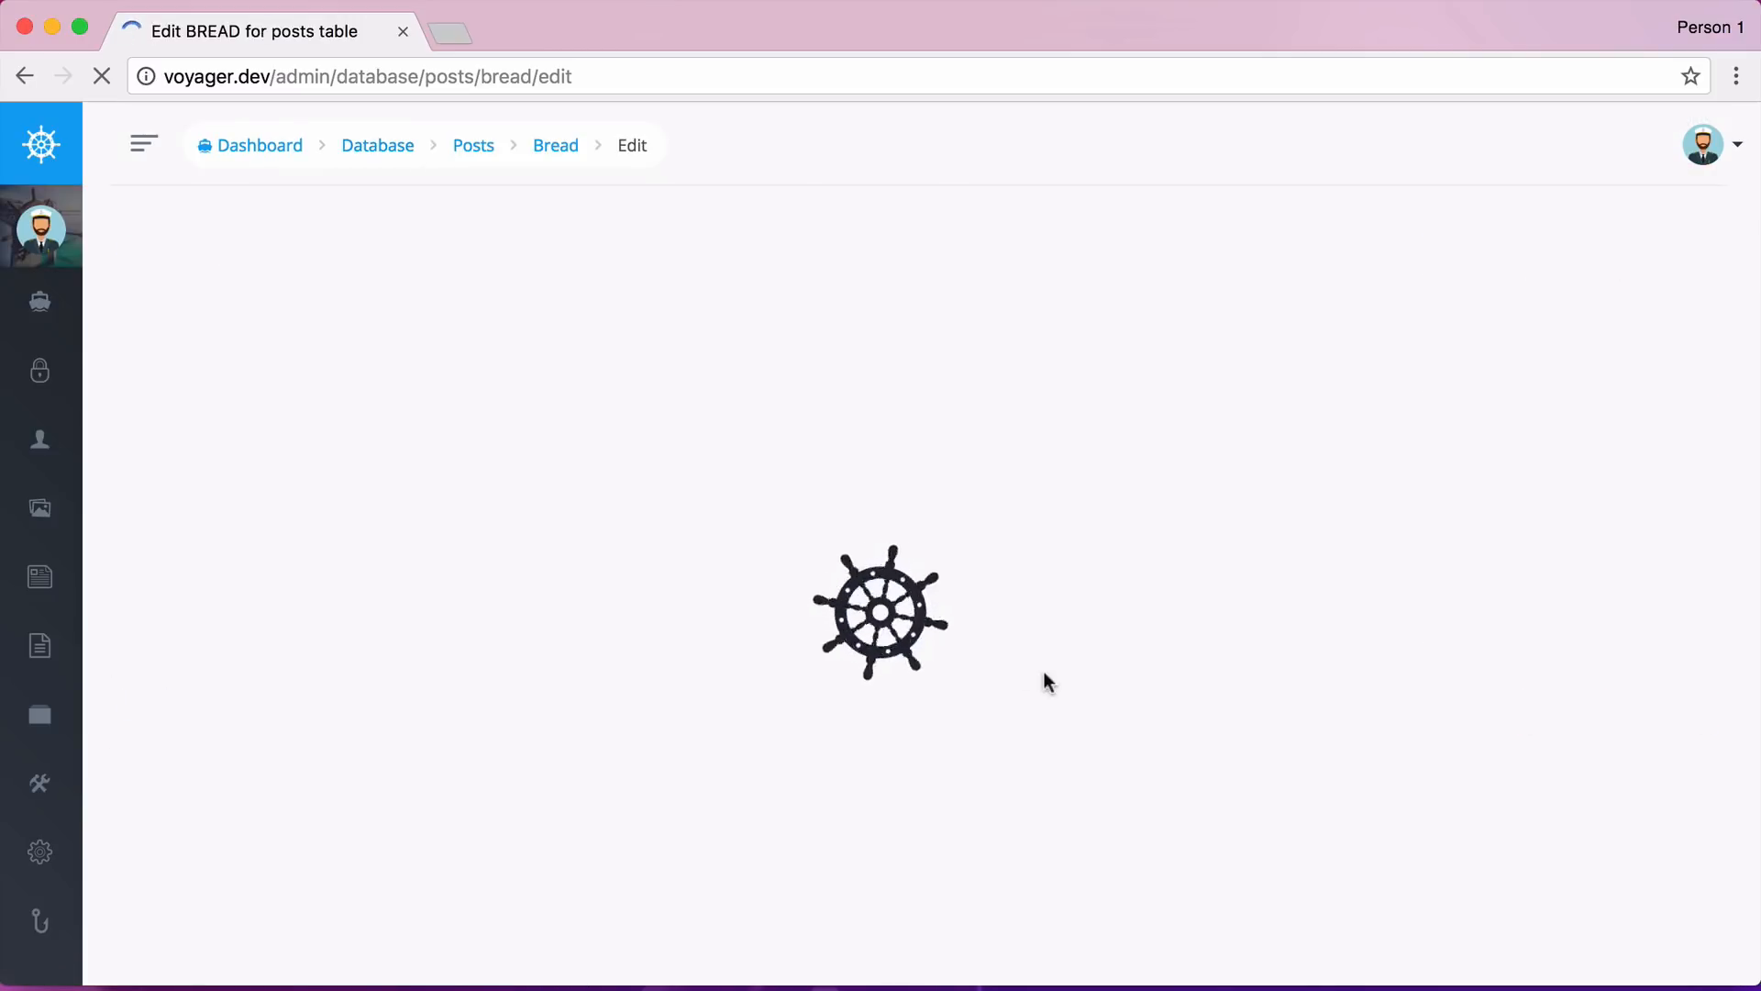
pyautogui.scroll(-5, 489, 648)
pyautogui.scroll(-5, 550, 660)
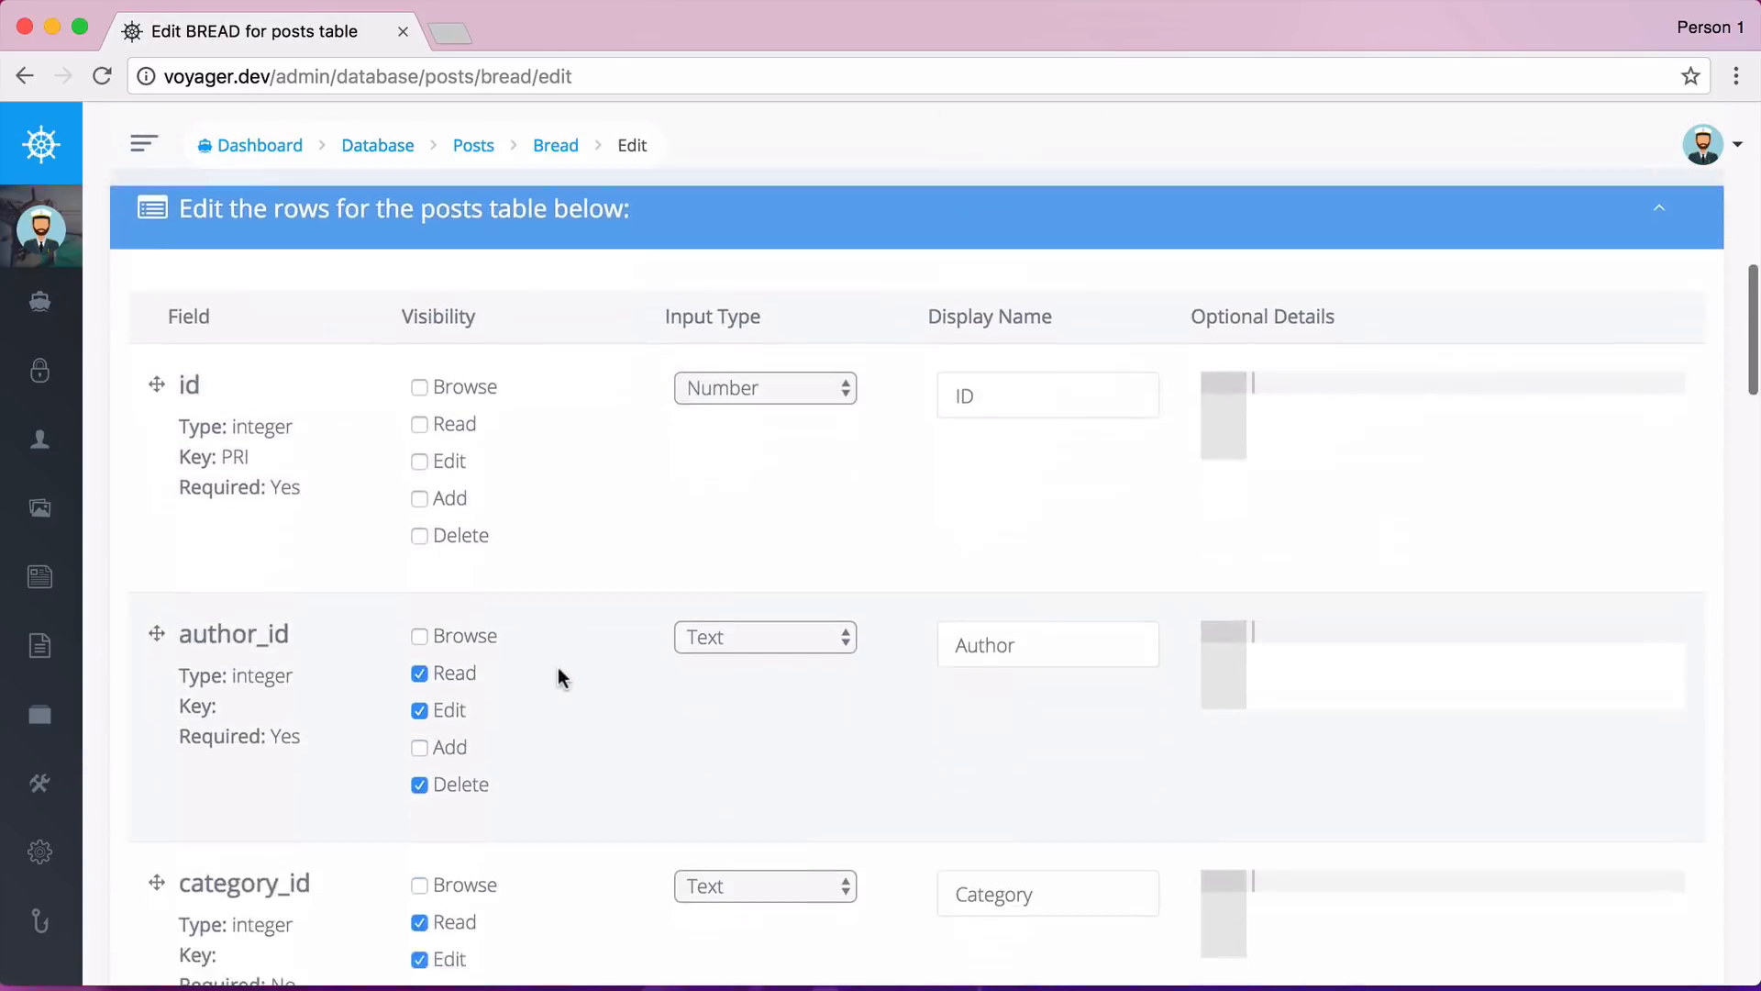
pyautogui.scroll(-5, 558, 668)
pyautogui.scroll(-5, 558, 668)
pyautogui.scroll(-5, 558, 670)
pyautogui.scroll(-3, 558, 670)
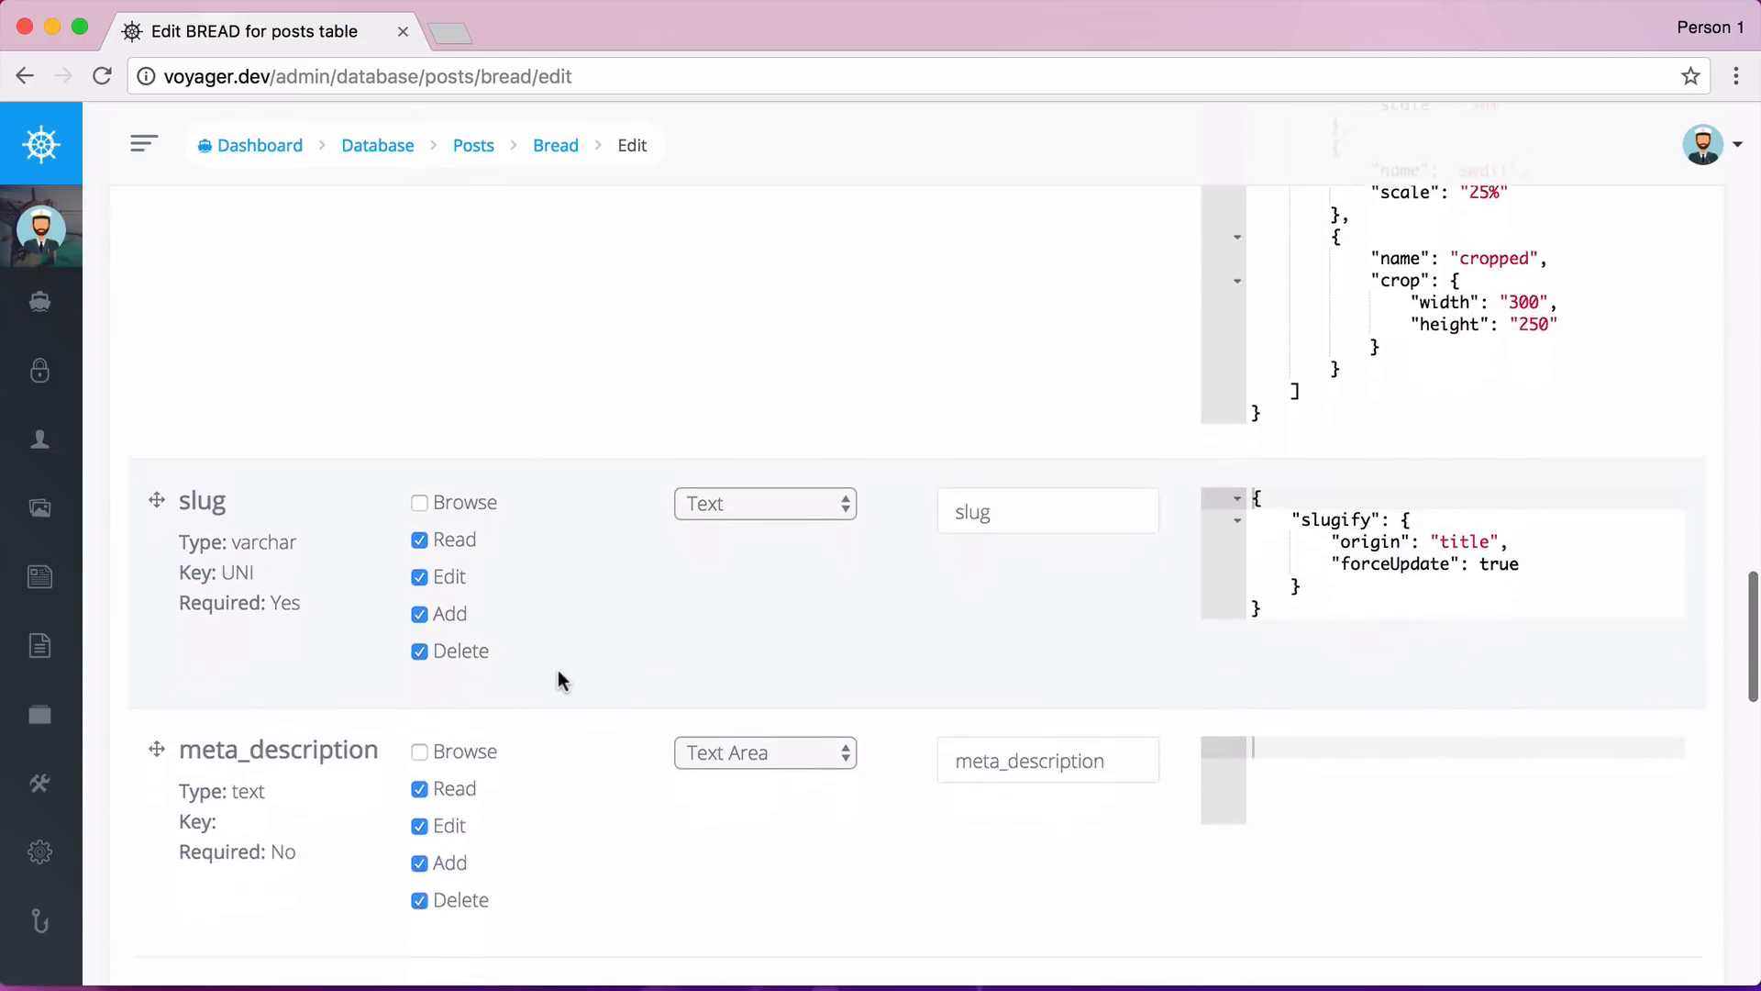
pyautogui.scroll(-3, 557, 670)
pyautogui.scroll(-4, 556, 670)
pyautogui.scroll(-4, 556, 671)
pyautogui.scroll(-4, 556, 671)
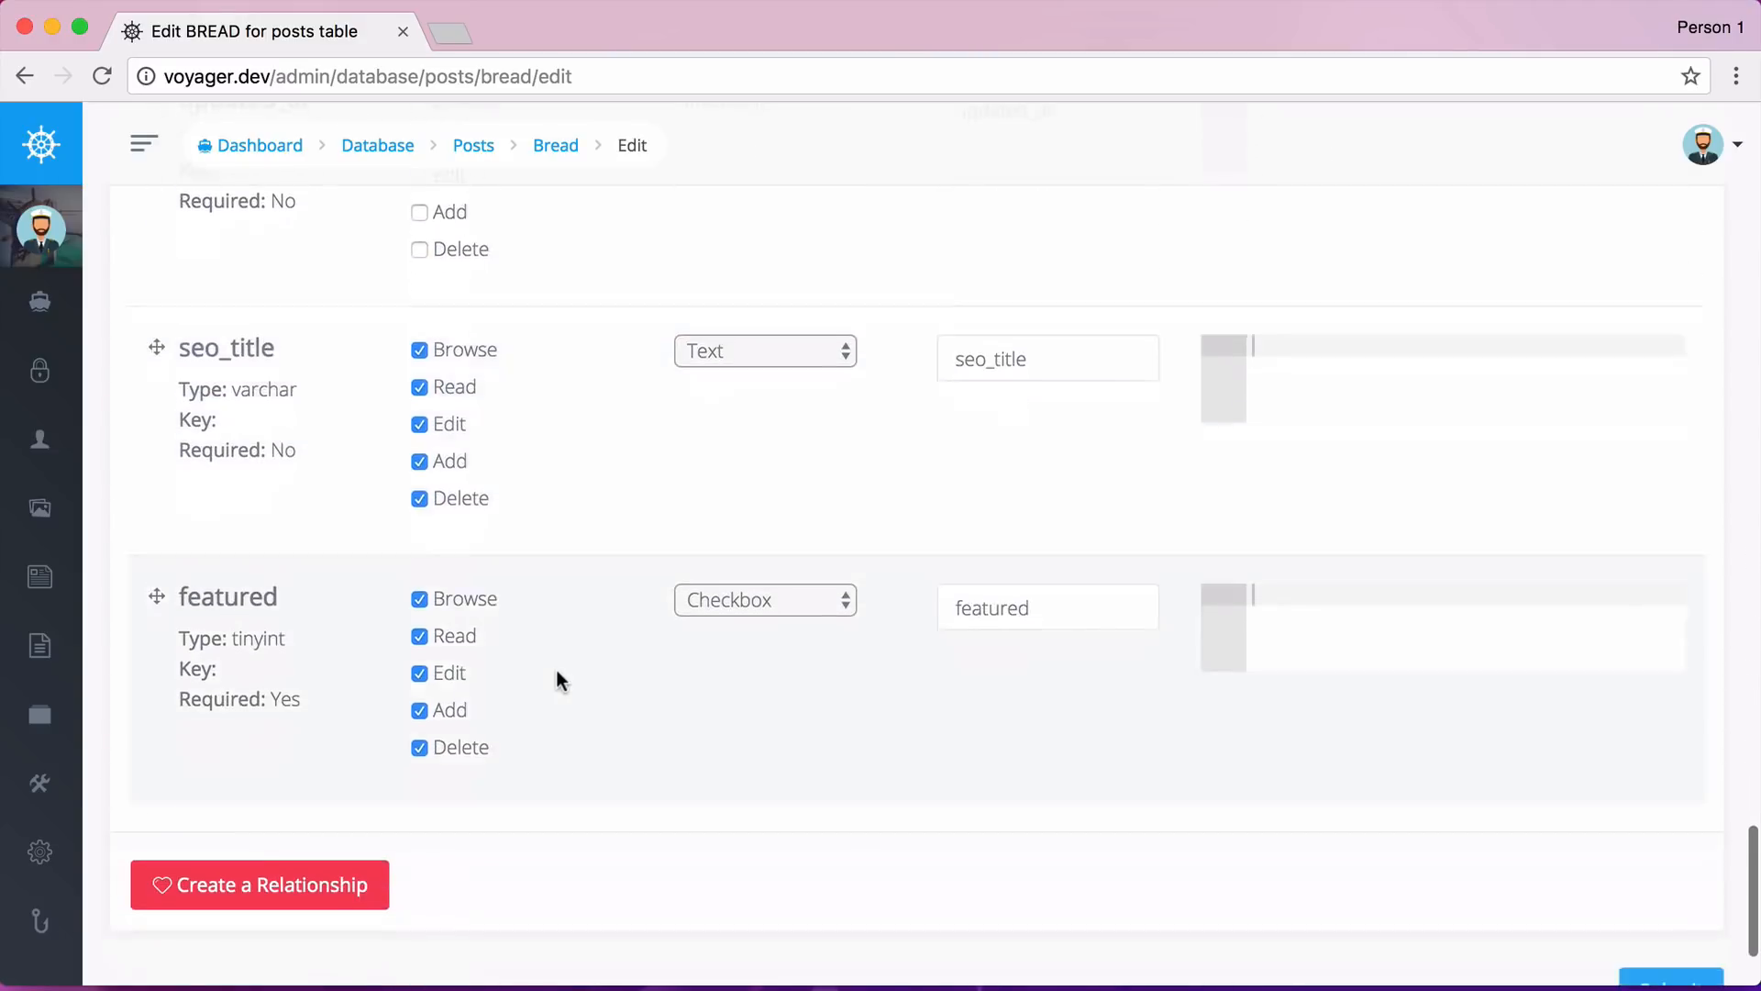
pyautogui.scroll(-3, 556, 670)
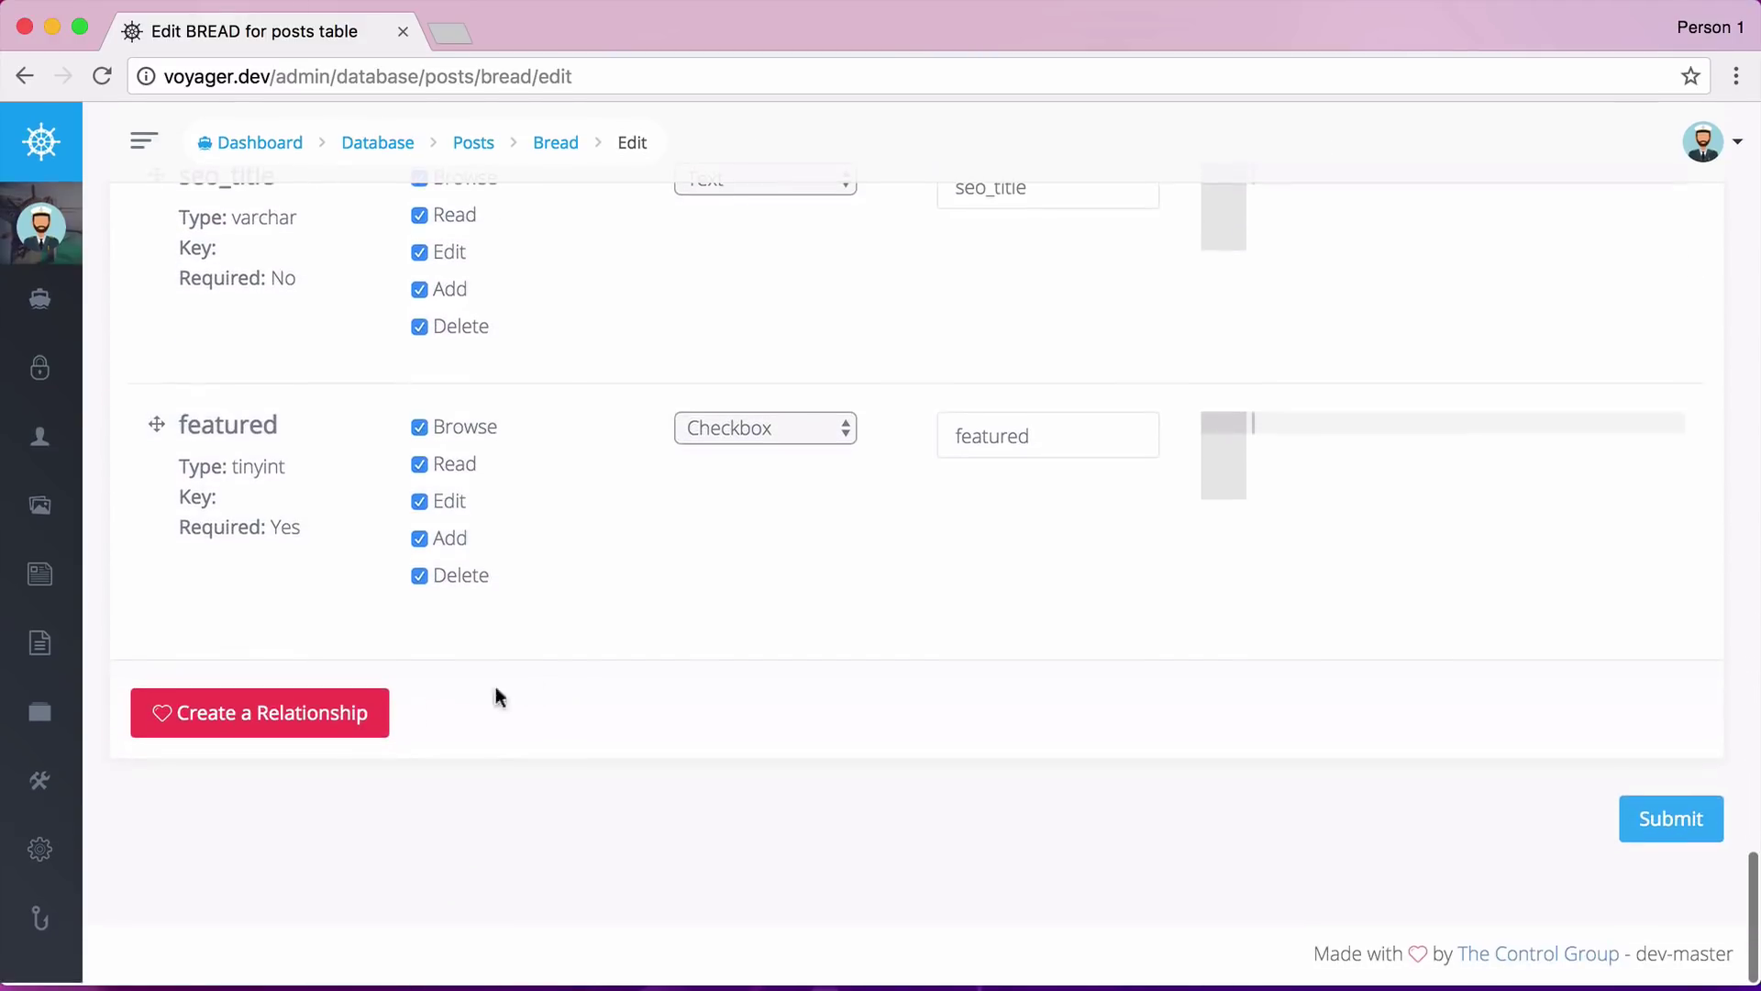
# Start a new Post relationship of type Belongs To with namespace App\Category.
pyautogui.click(311, 725)
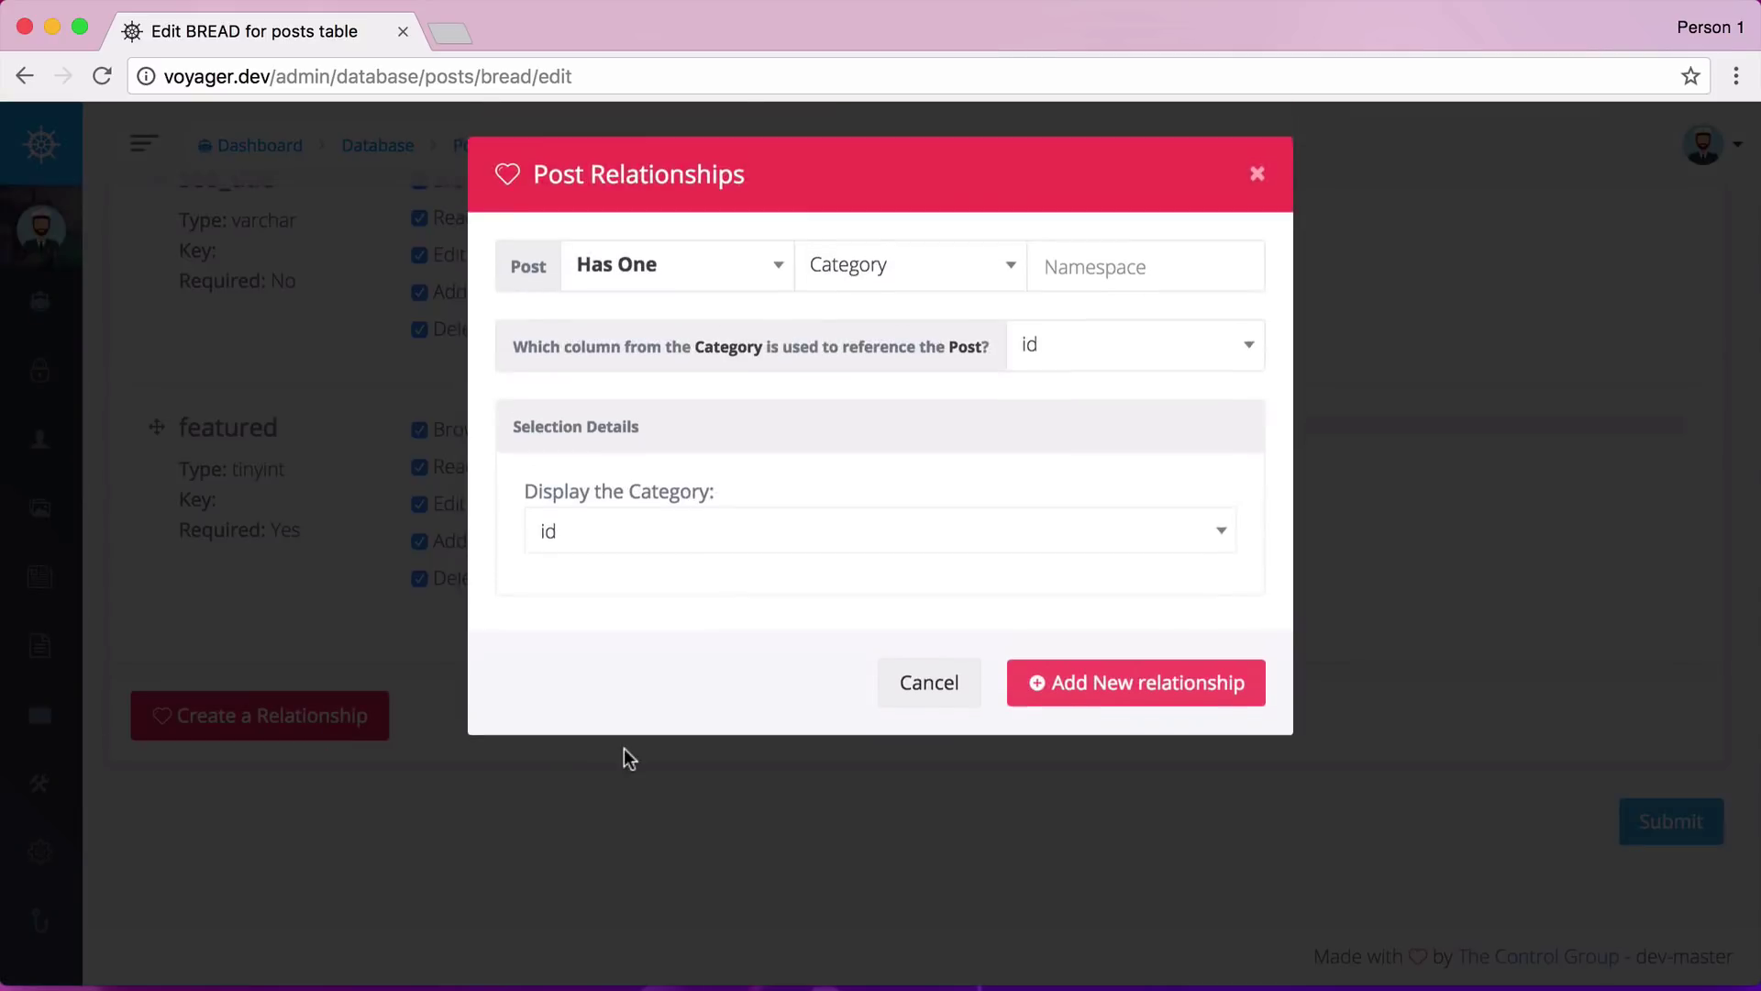
pyautogui.click(764, 282)
pyautogui.click(730, 475)
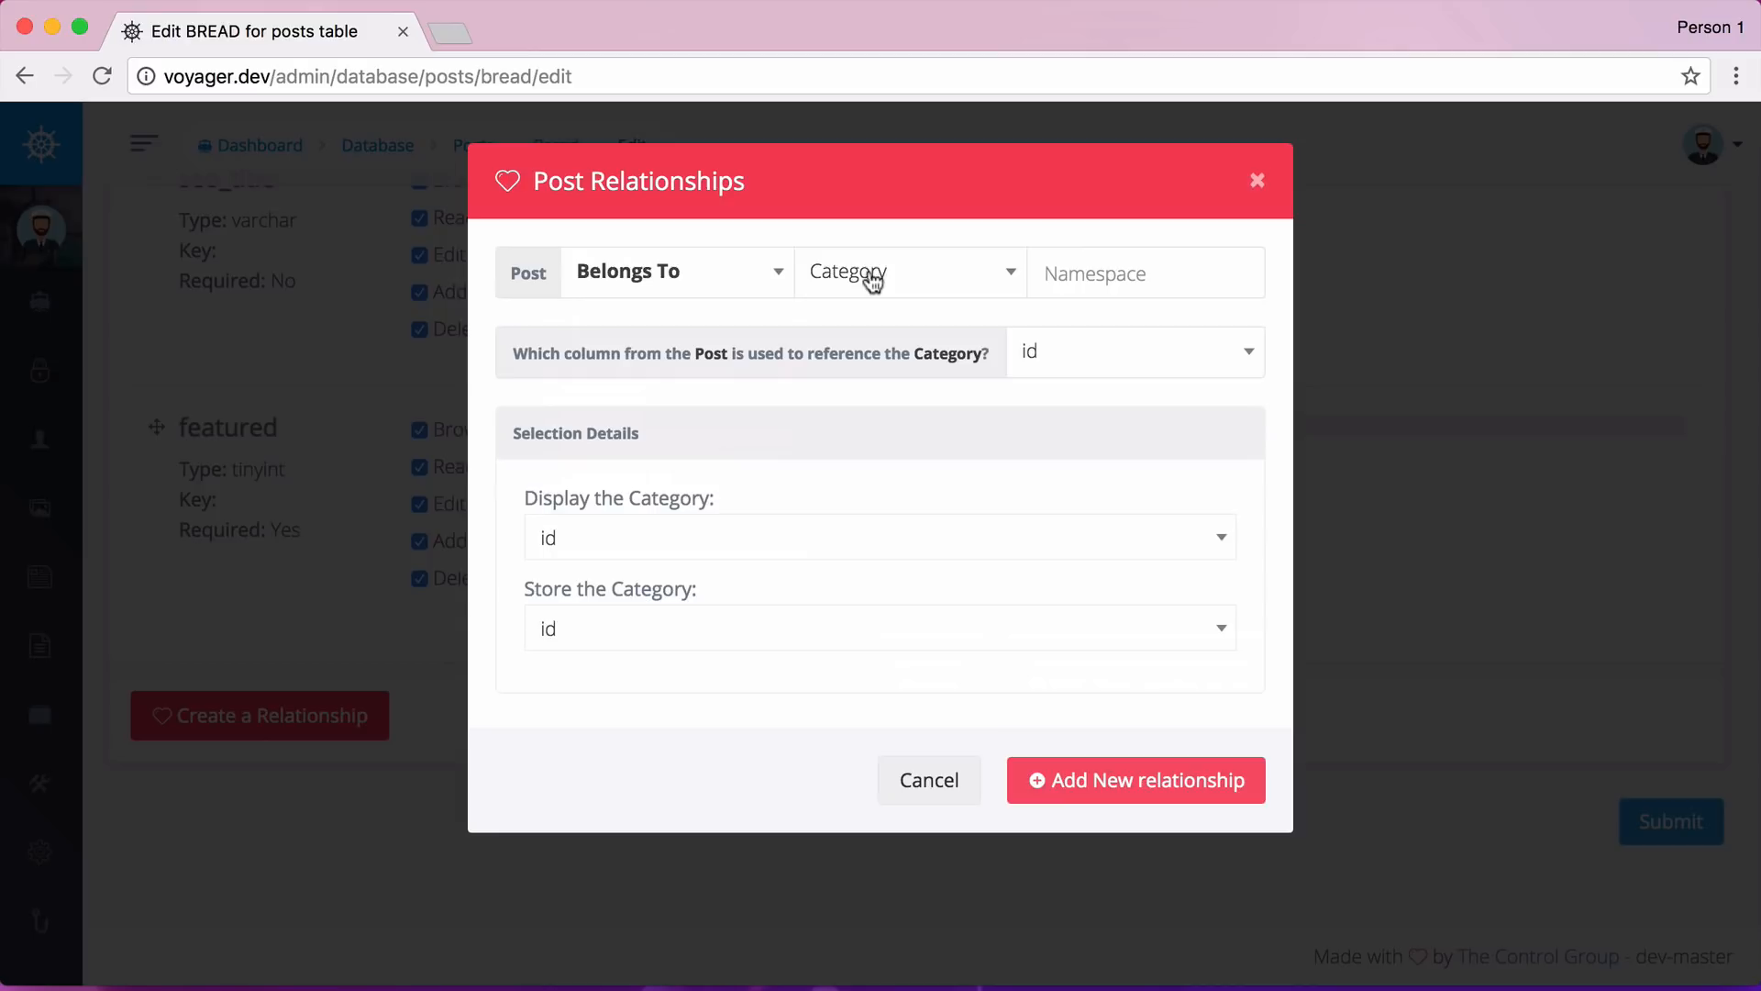
pyautogui.click(1149, 274)
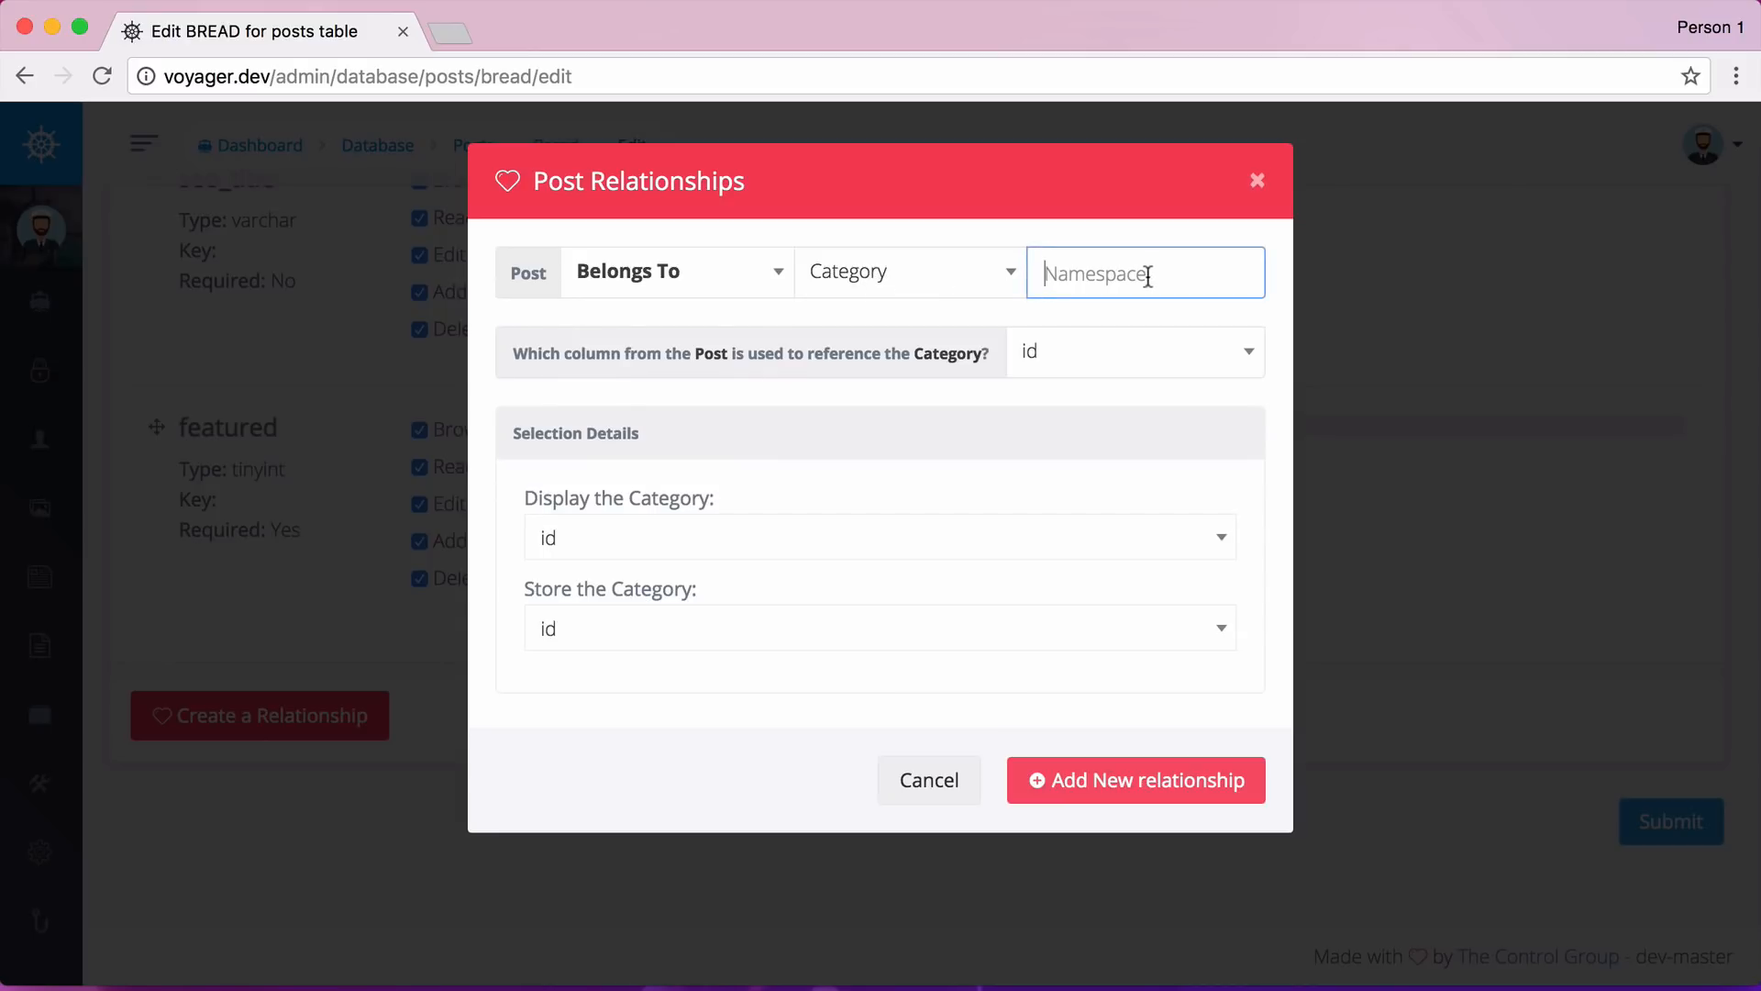
pyautogui.write('App\\Category')
# Key it on category_id, display categories by name, and attempt to add it (fails: App\Category missing).
pyautogui.click(1115, 352)
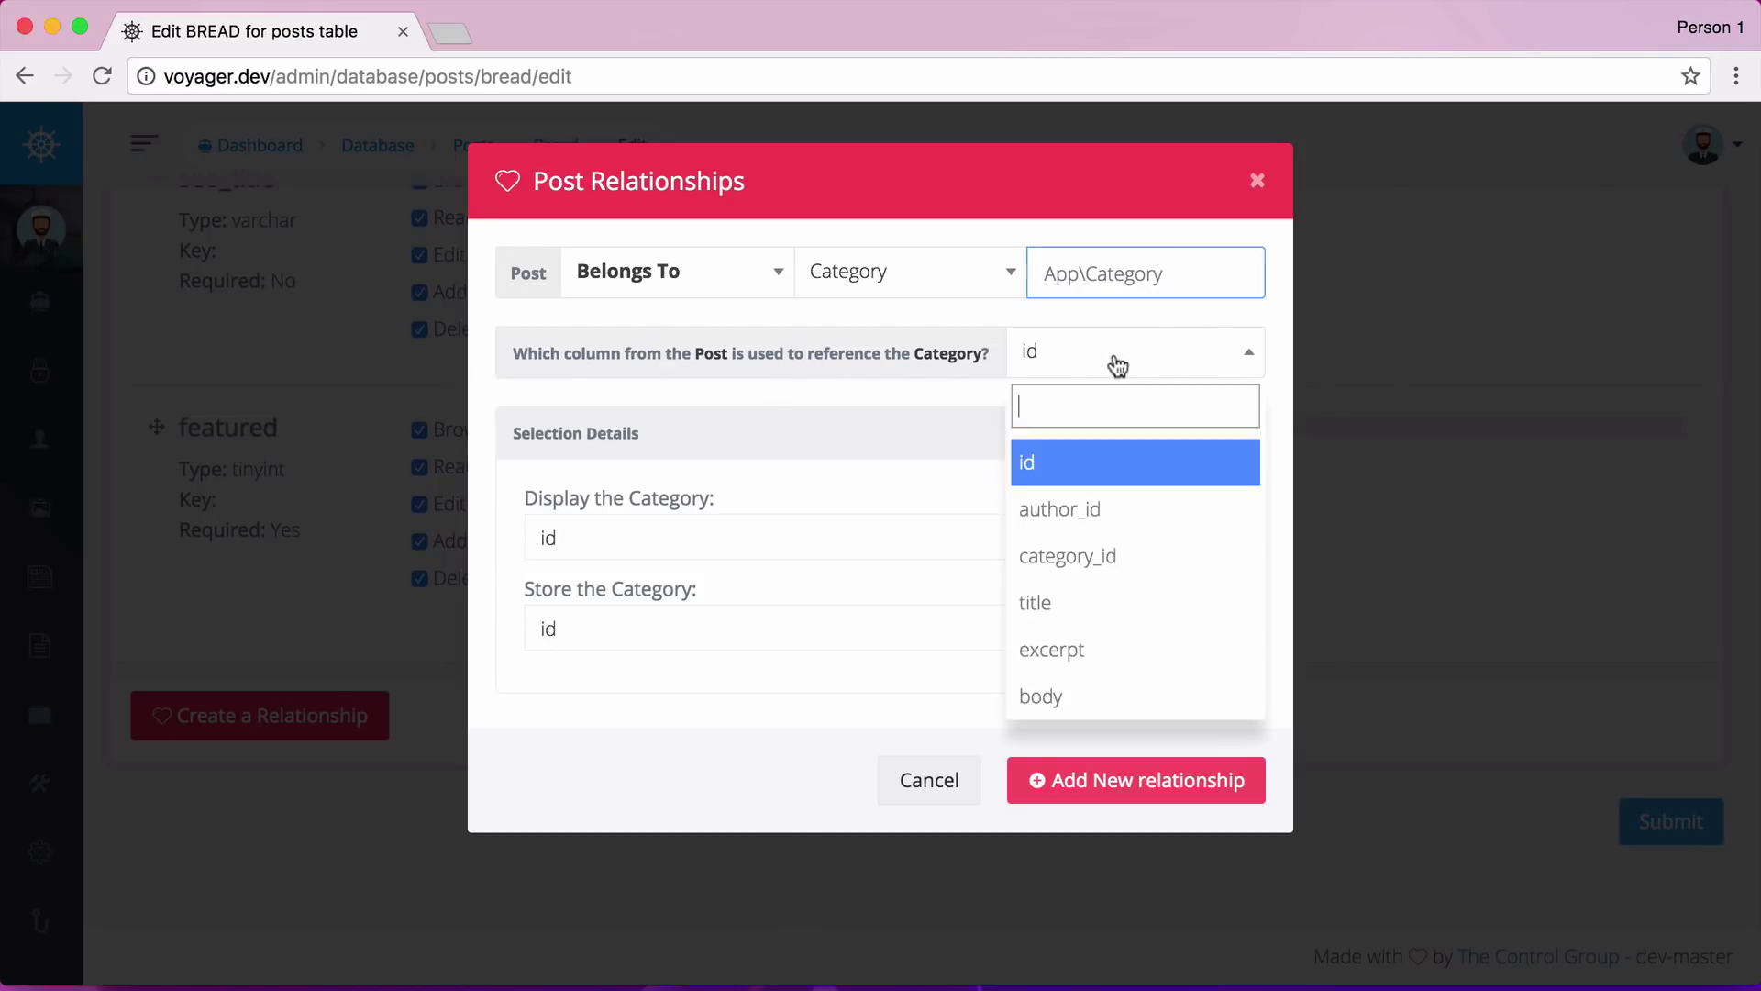
pyautogui.click(1112, 554)
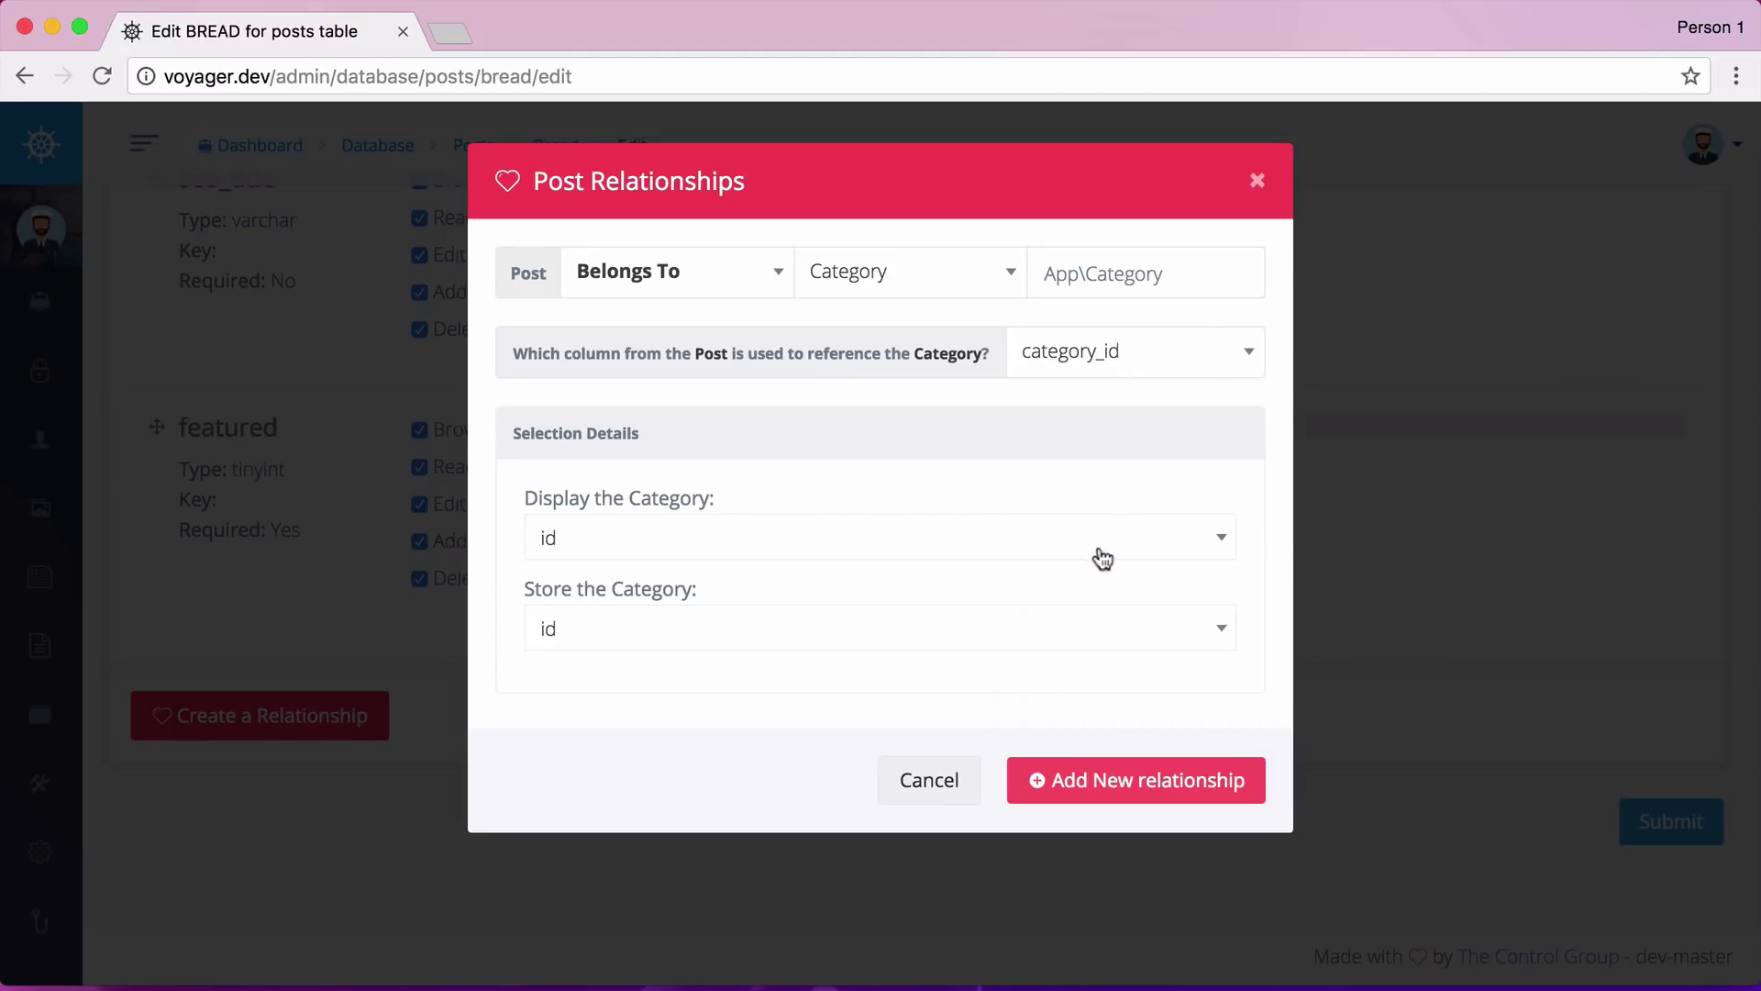
pyautogui.click(896, 551)
pyautogui.click(895, 782)
pyautogui.click(1154, 787)
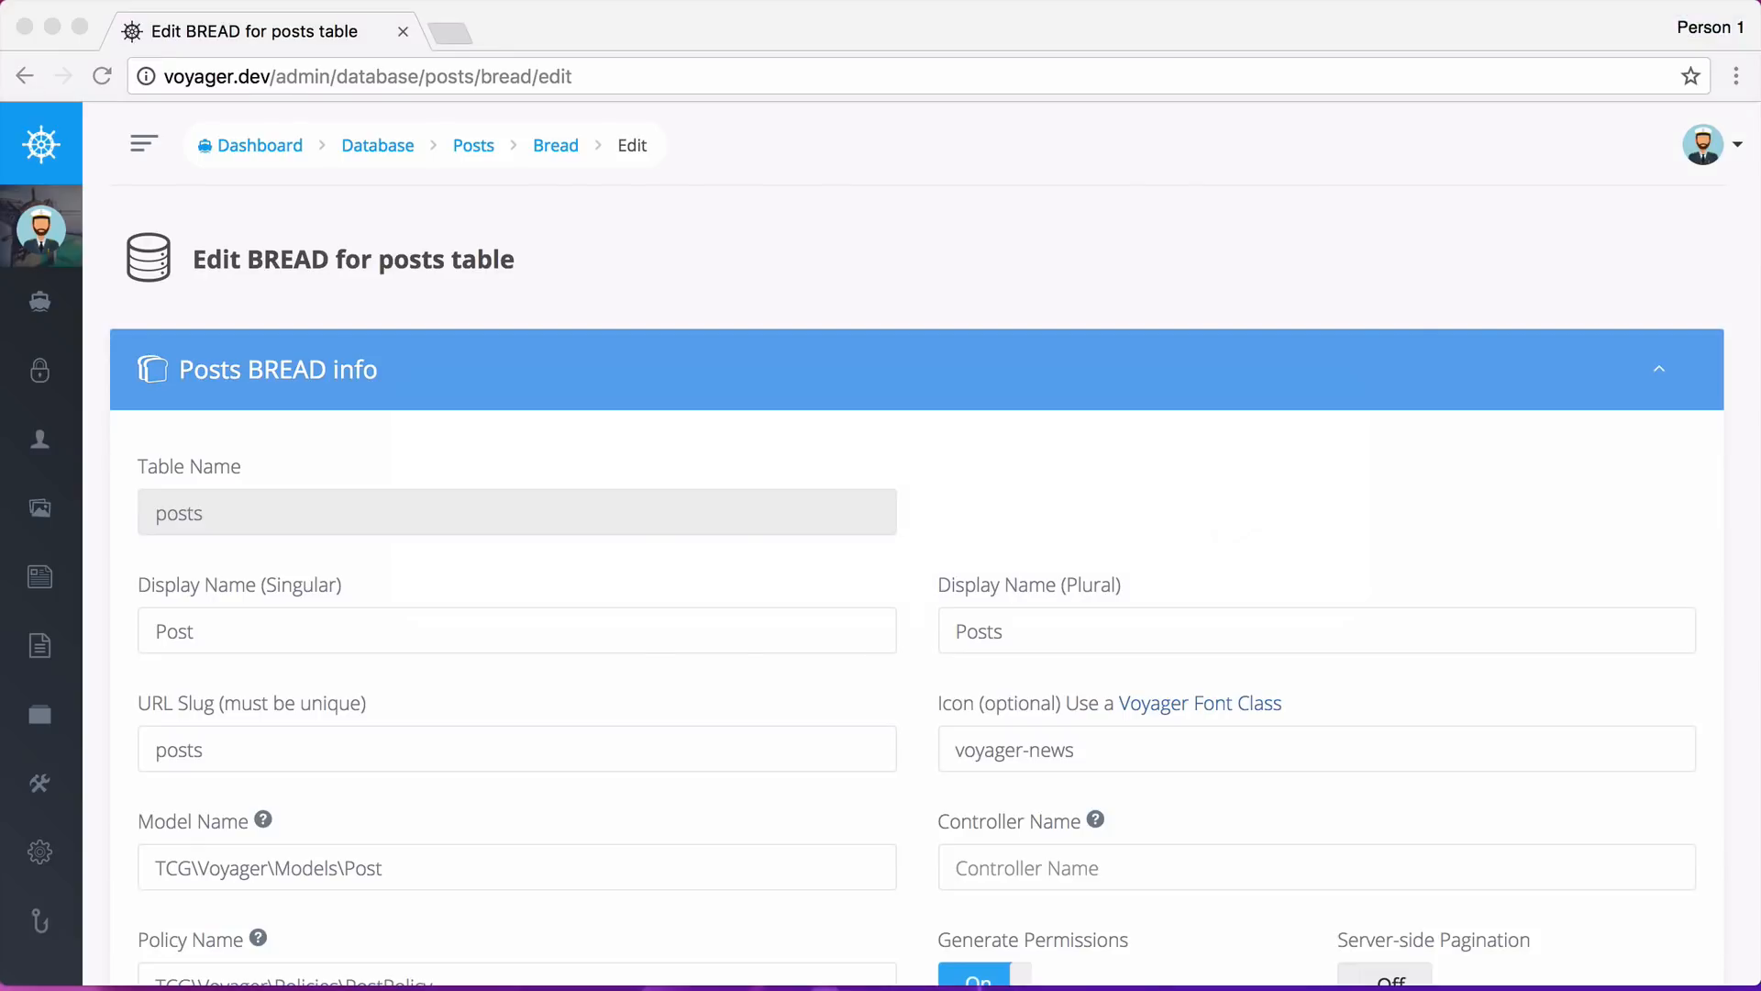
# In the terminal run php artisan make:model Category, then open the project with subl.
pyautogui.click(1200, 947)
pyautogui.write('ph')
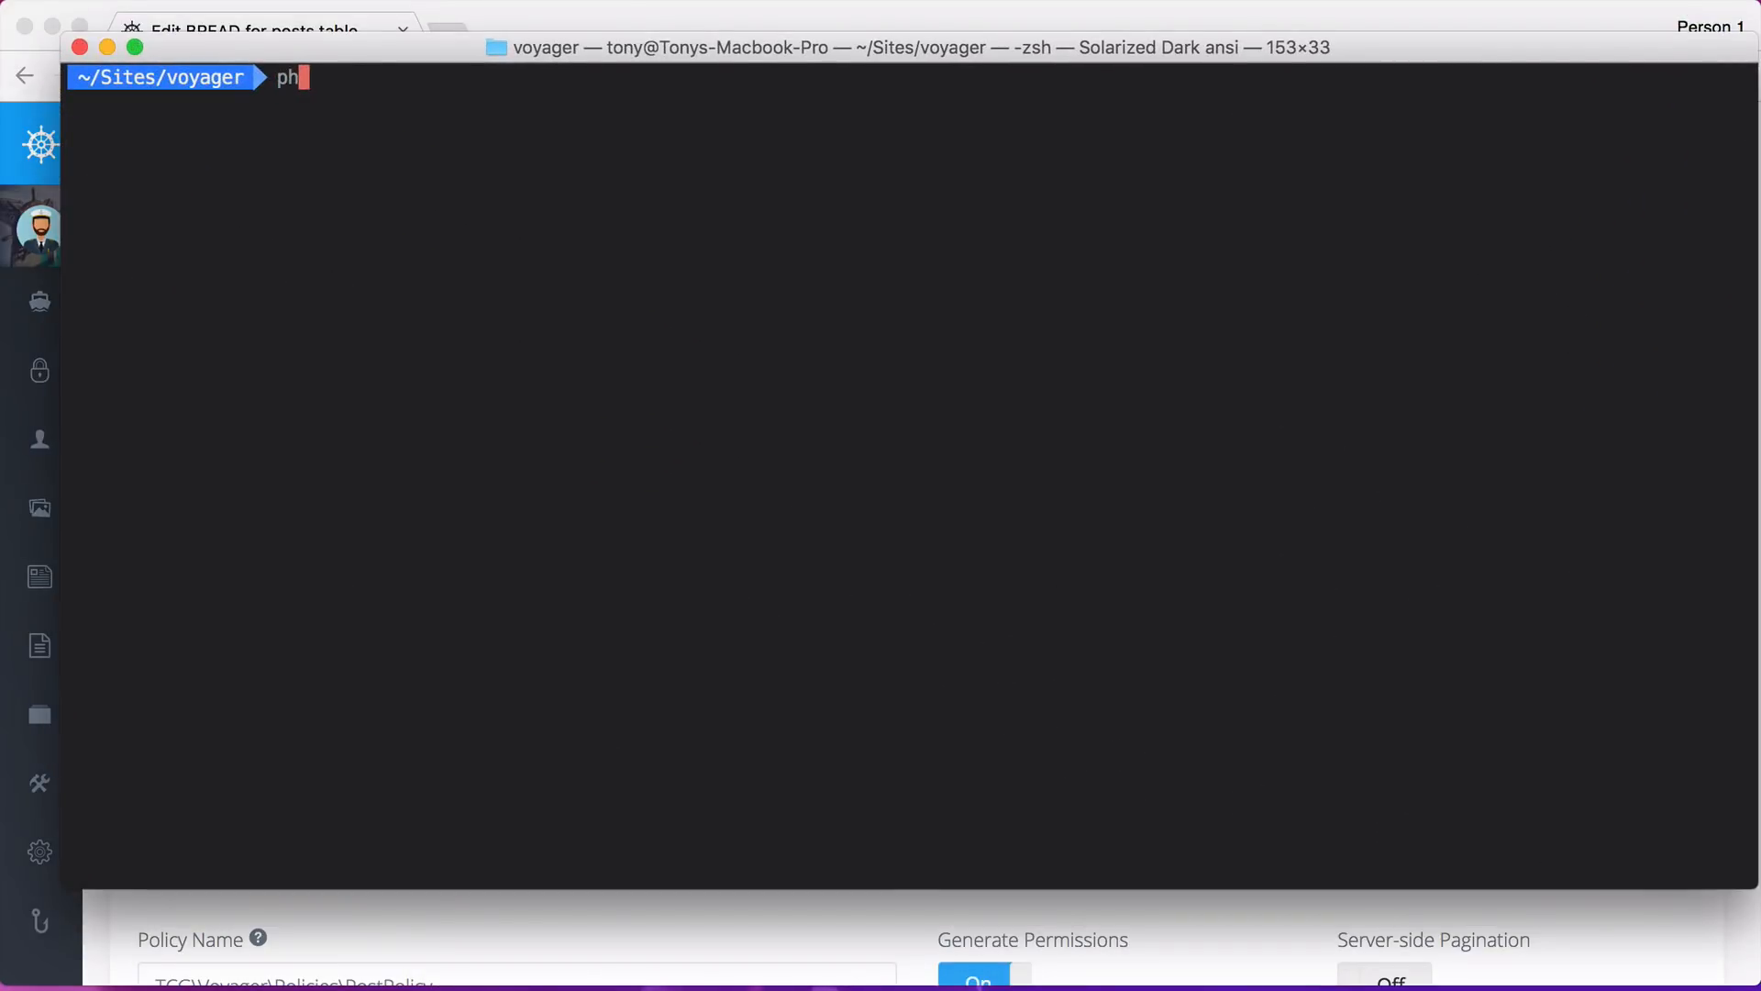
pyautogui.write('p artisan ')
pyautogui.write('make:model ')
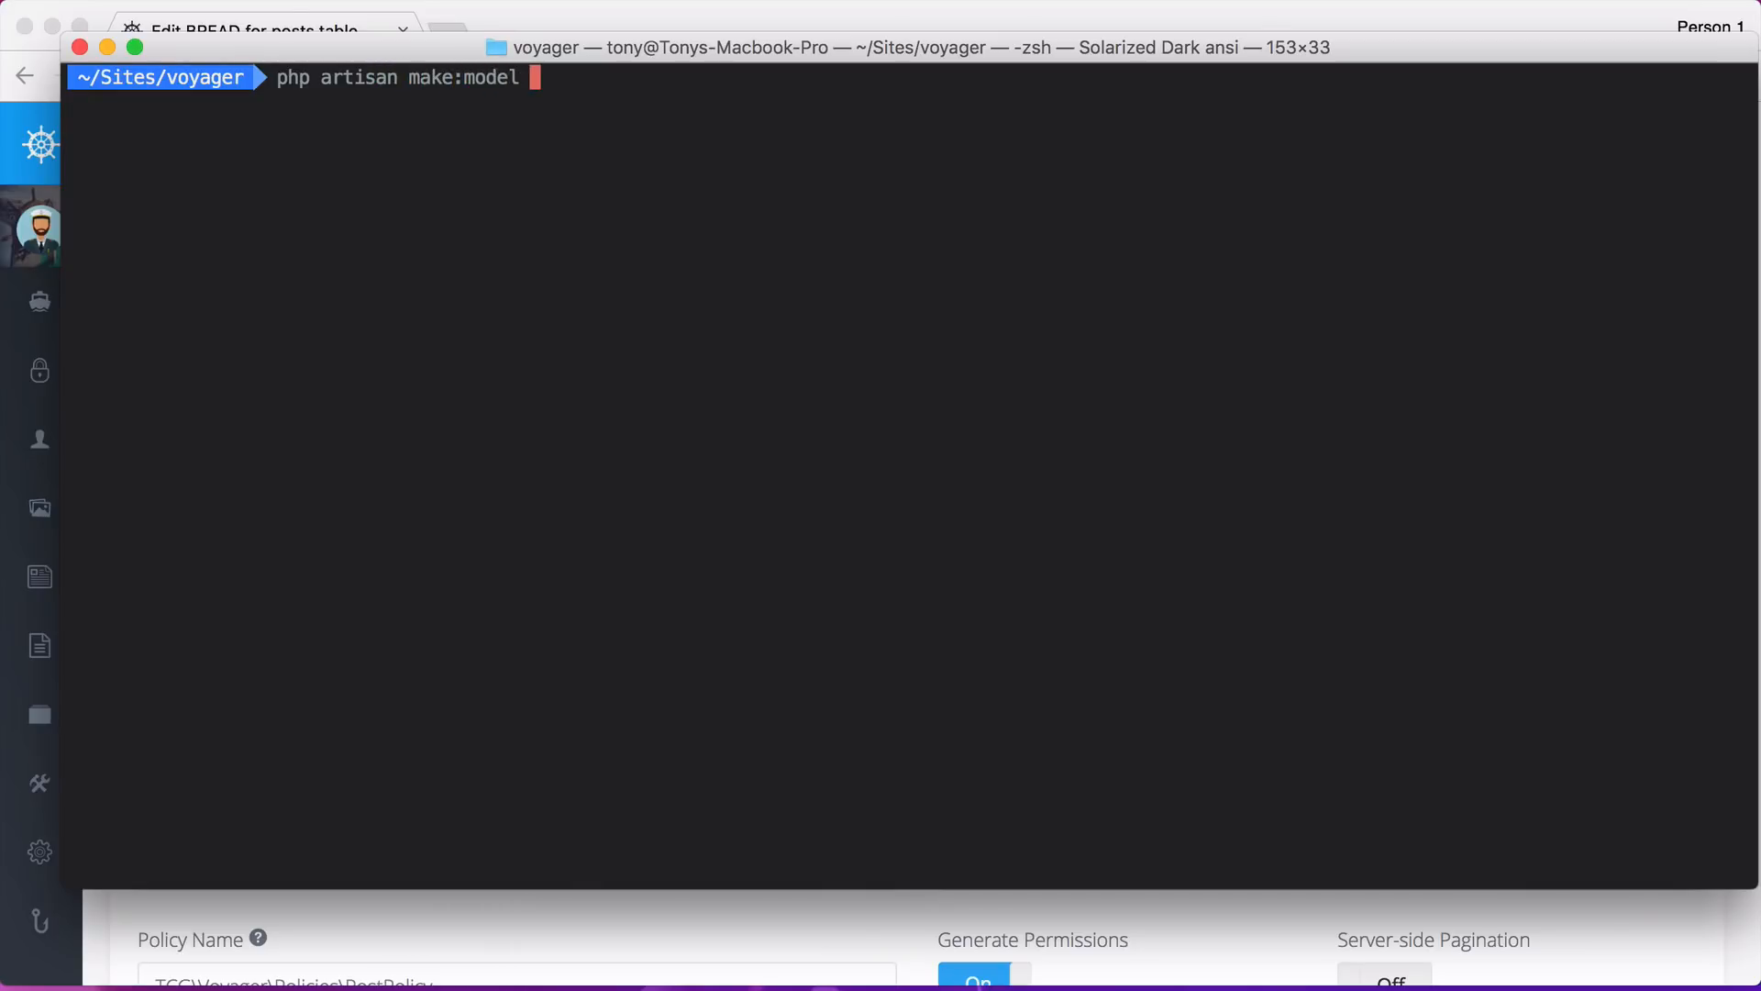
pyautogui.write('Category')
pyautogui.press('Return')
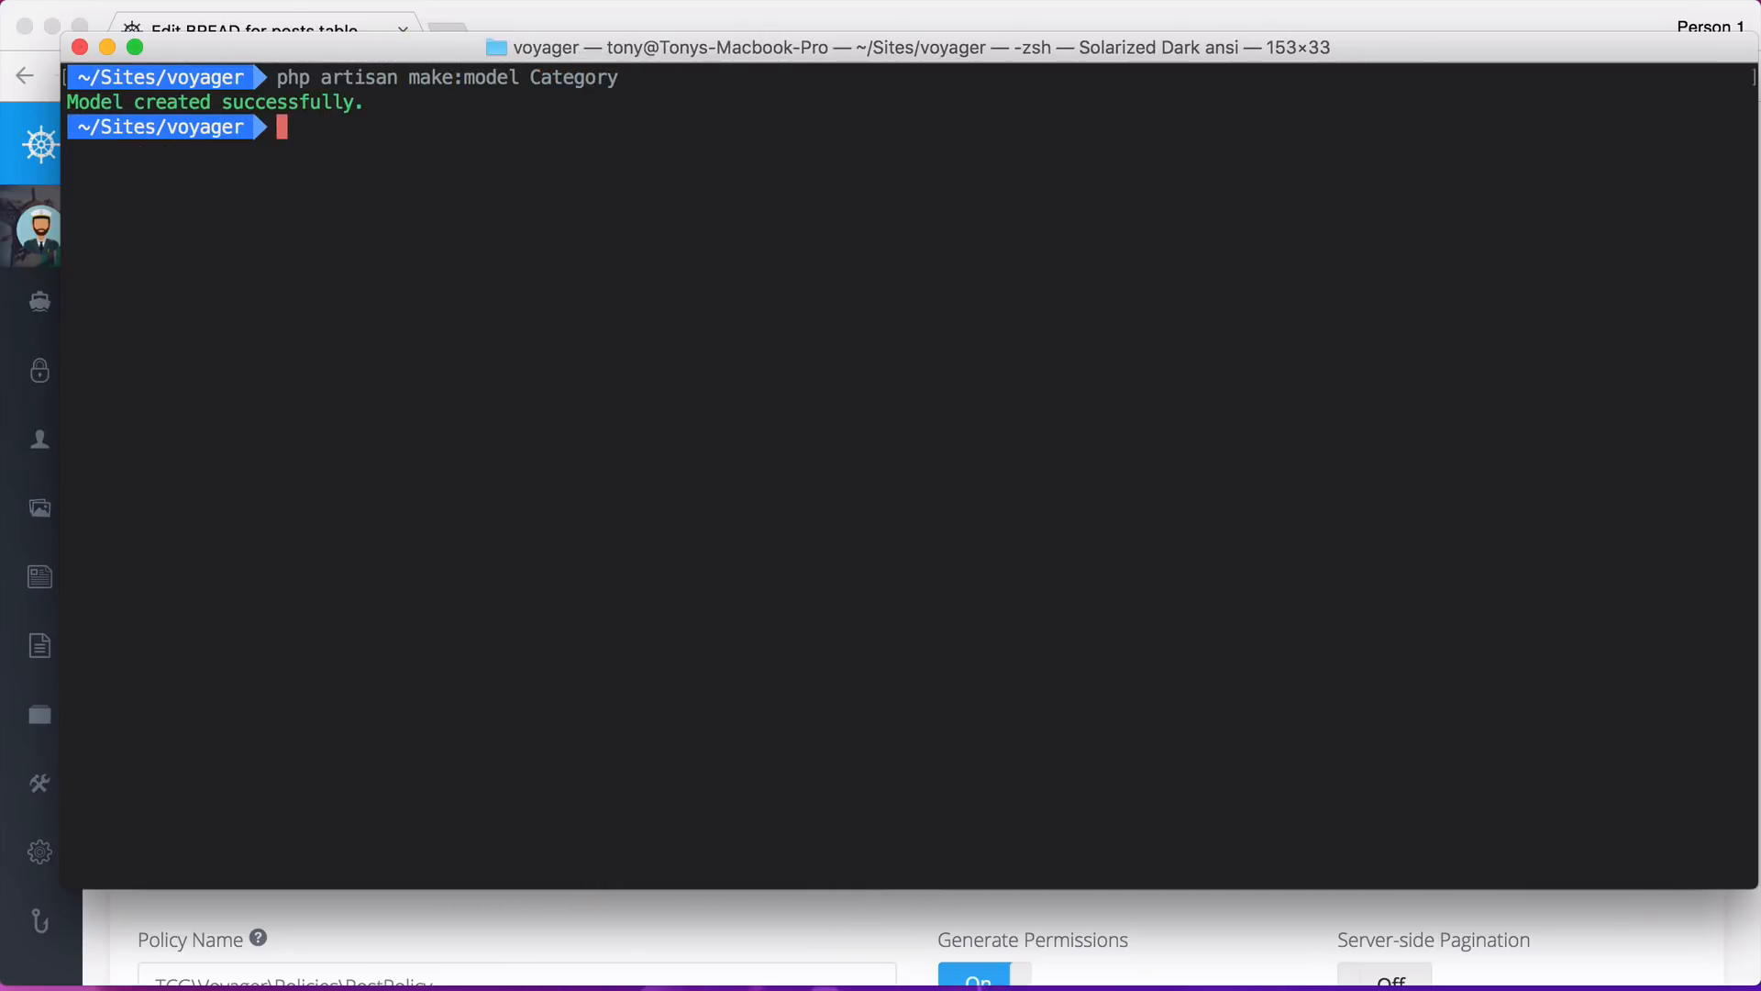
pyautogui.write('s')
pyautogui.write('ubl .')
pyautogui.press('Return')
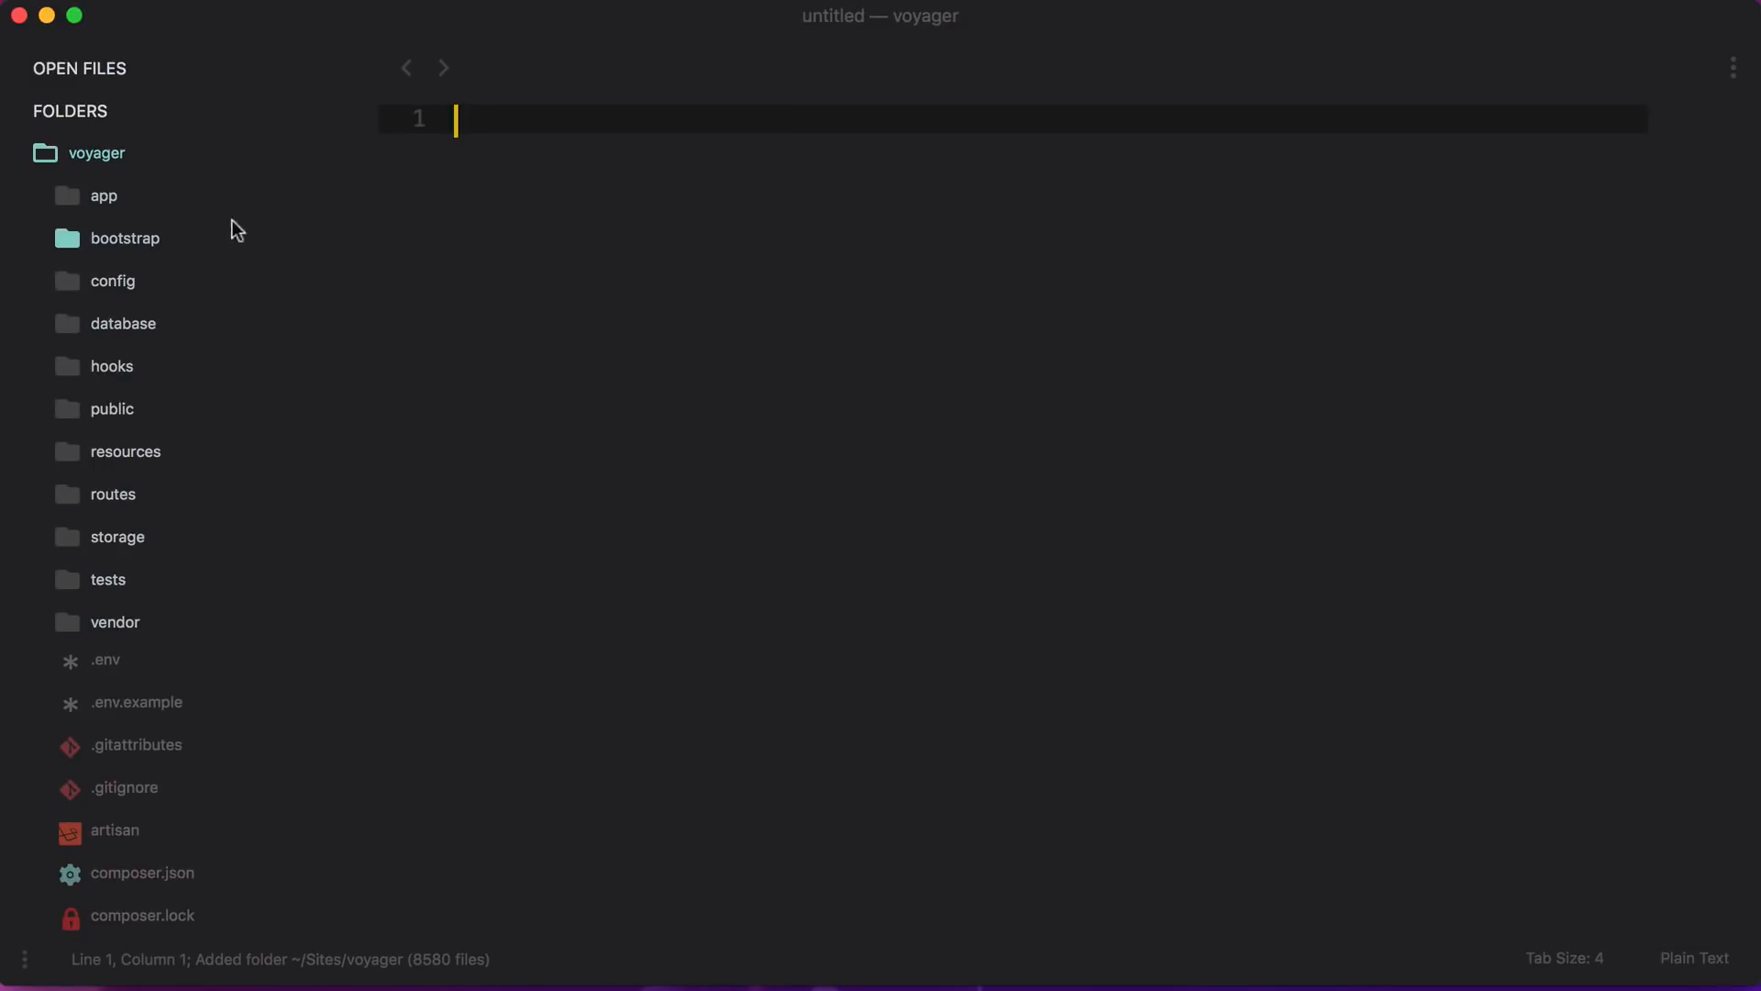
# View the new app/Category.php in Sublime Text, then switch back to the browser.
pyautogui.click(104, 194)
pyautogui.click(162, 404)
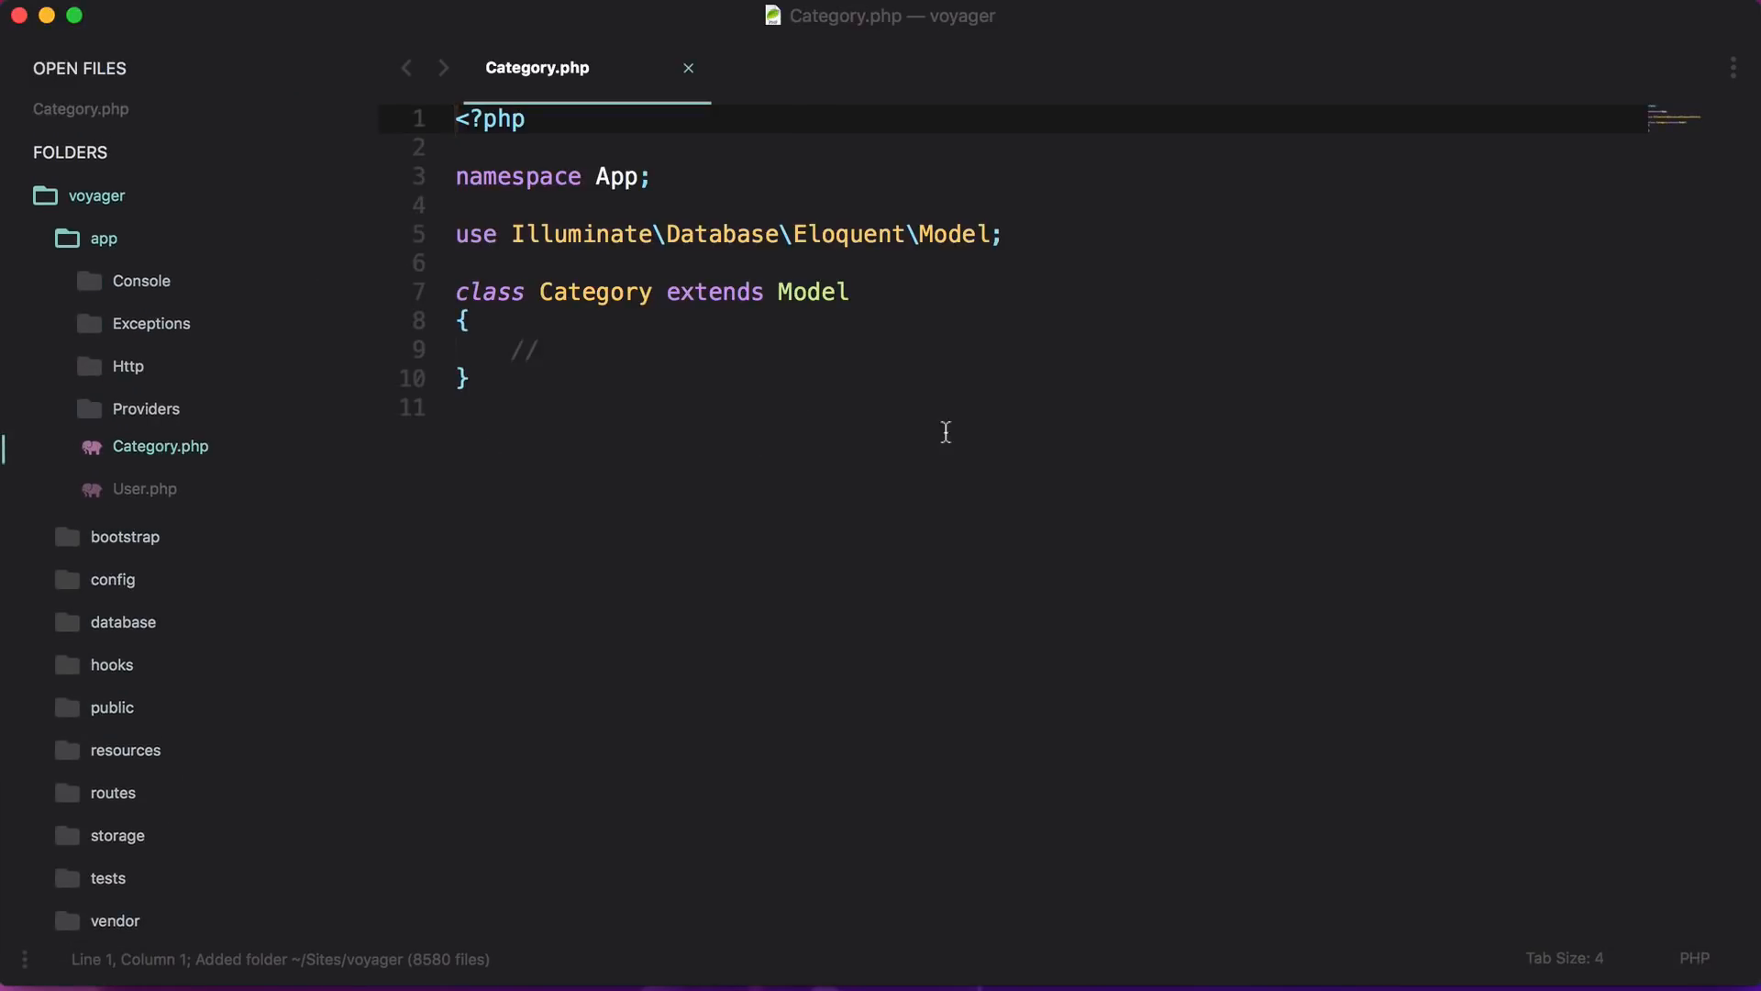
pyautogui.press('super+Tab')
pyautogui.press('super+Tab')
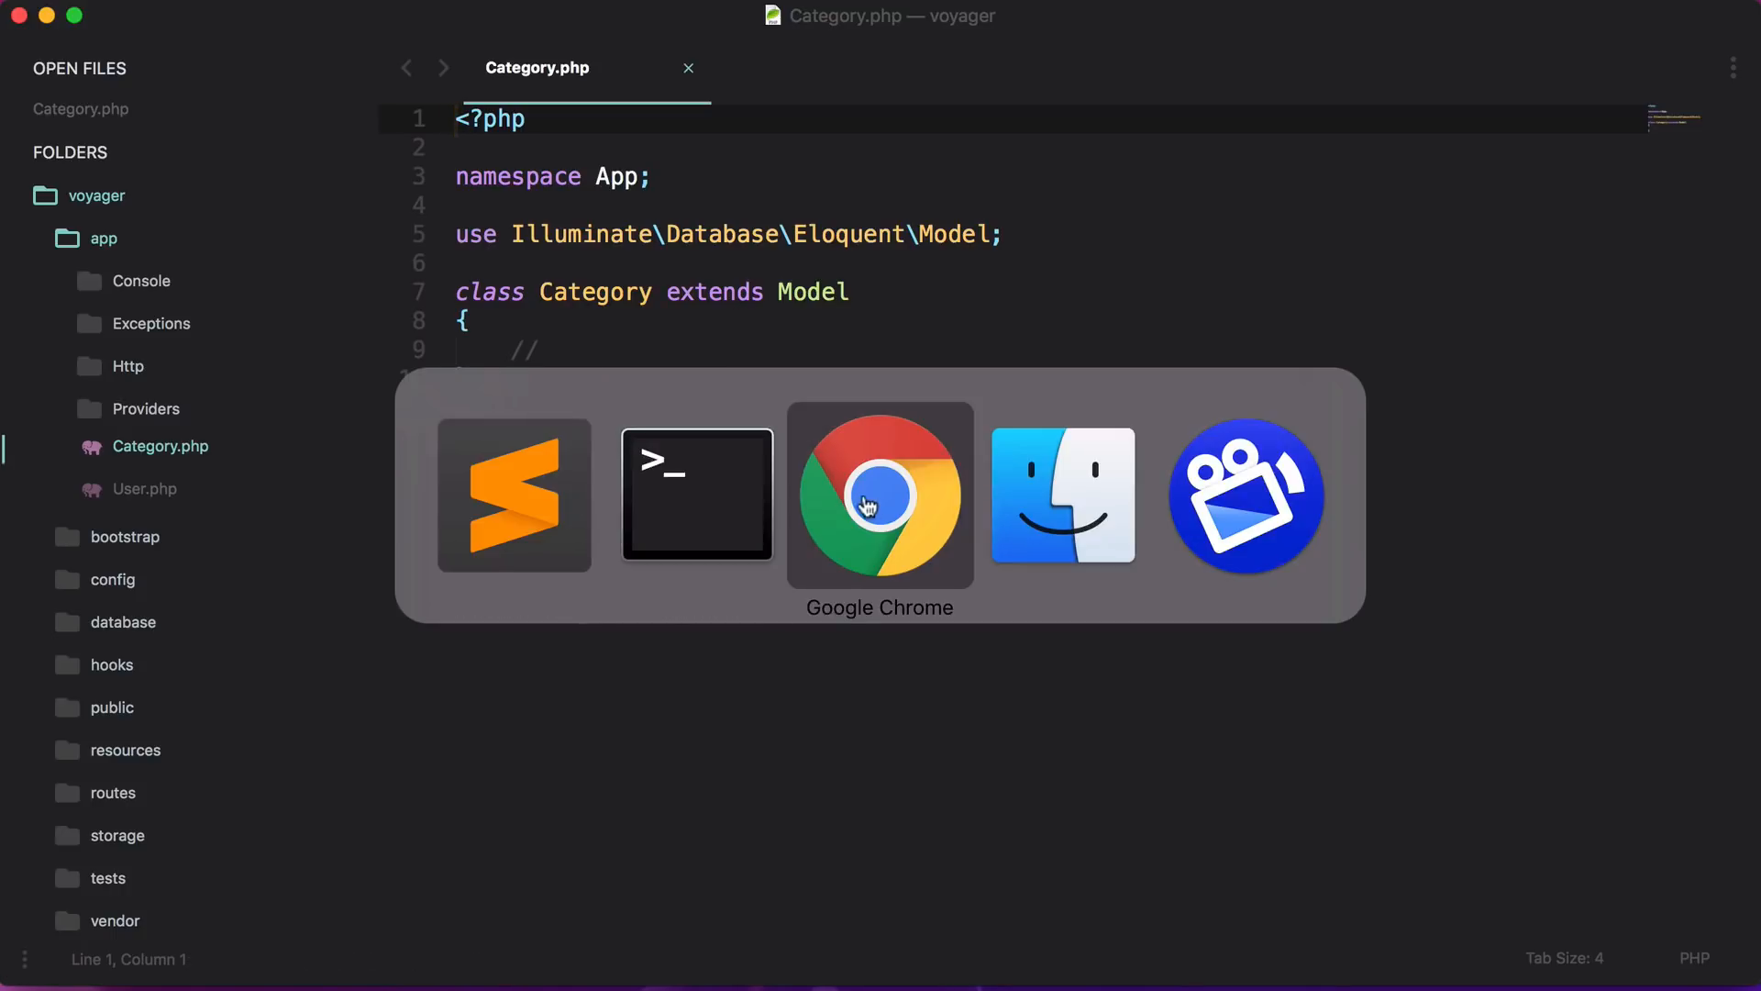
pyautogui.scroll(-10, 777, 566)
pyautogui.scroll(-10, 778, 566)
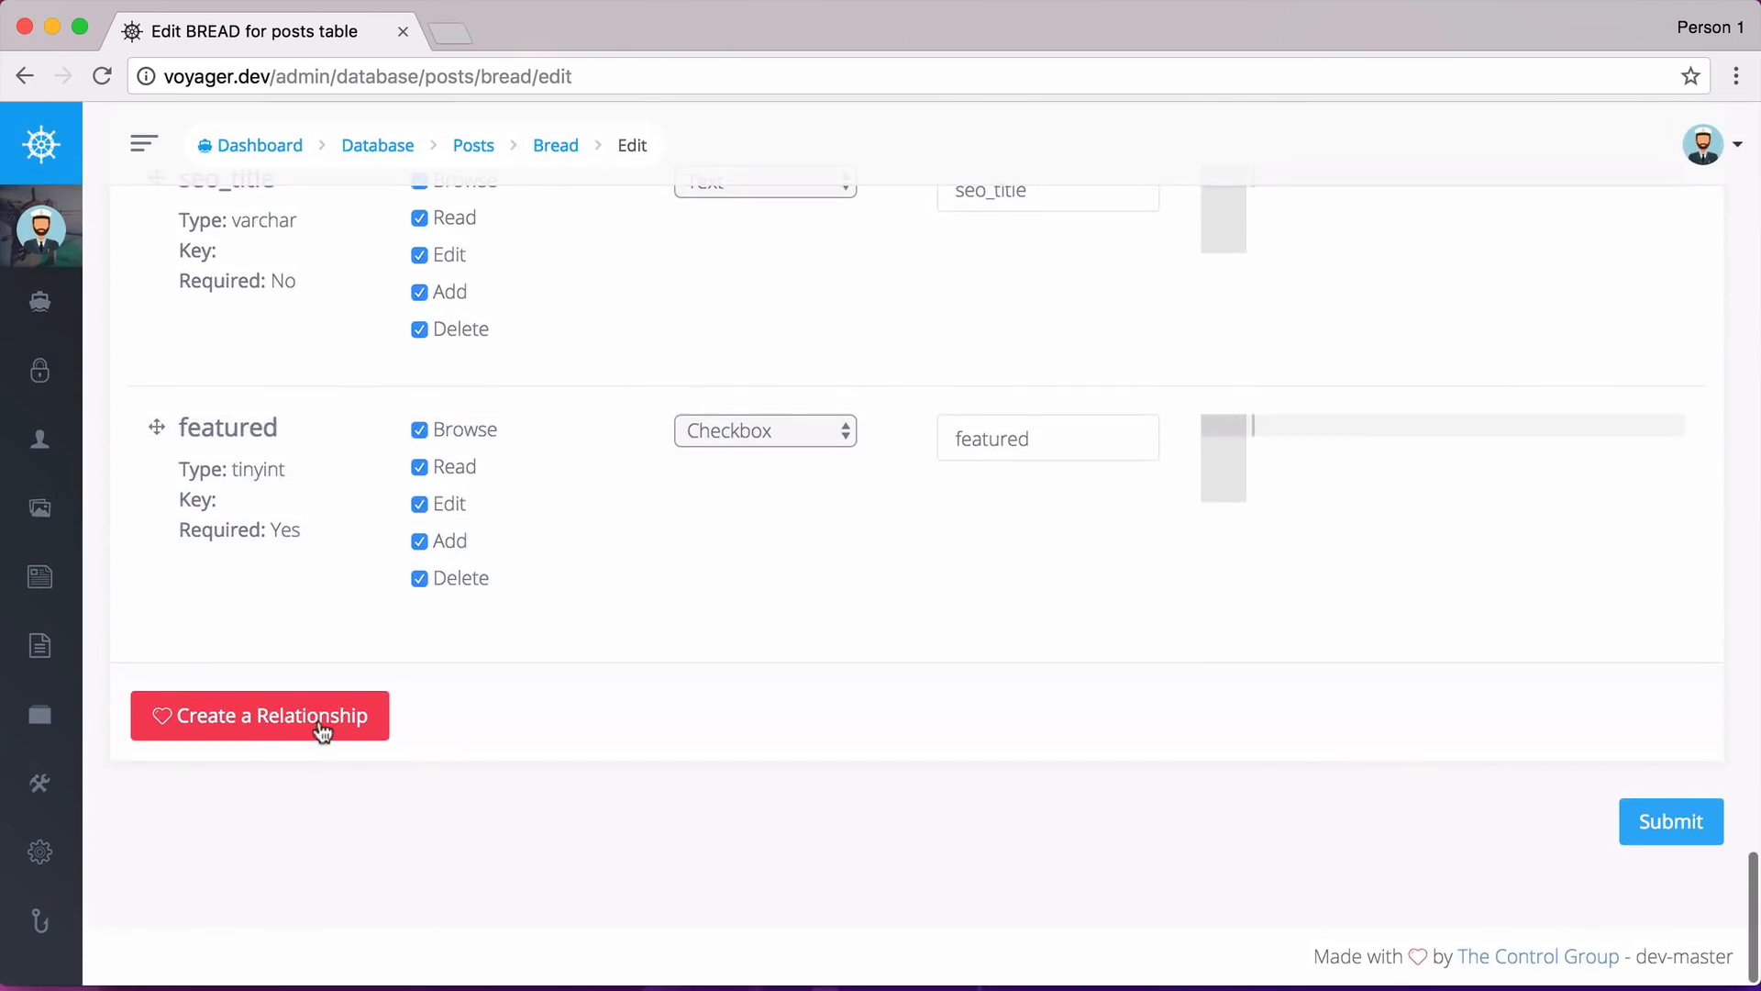
# Start another Post relationship of type Belongs To with namespace App\Category.
pyautogui.click(318, 716)
pyautogui.click(758, 276)
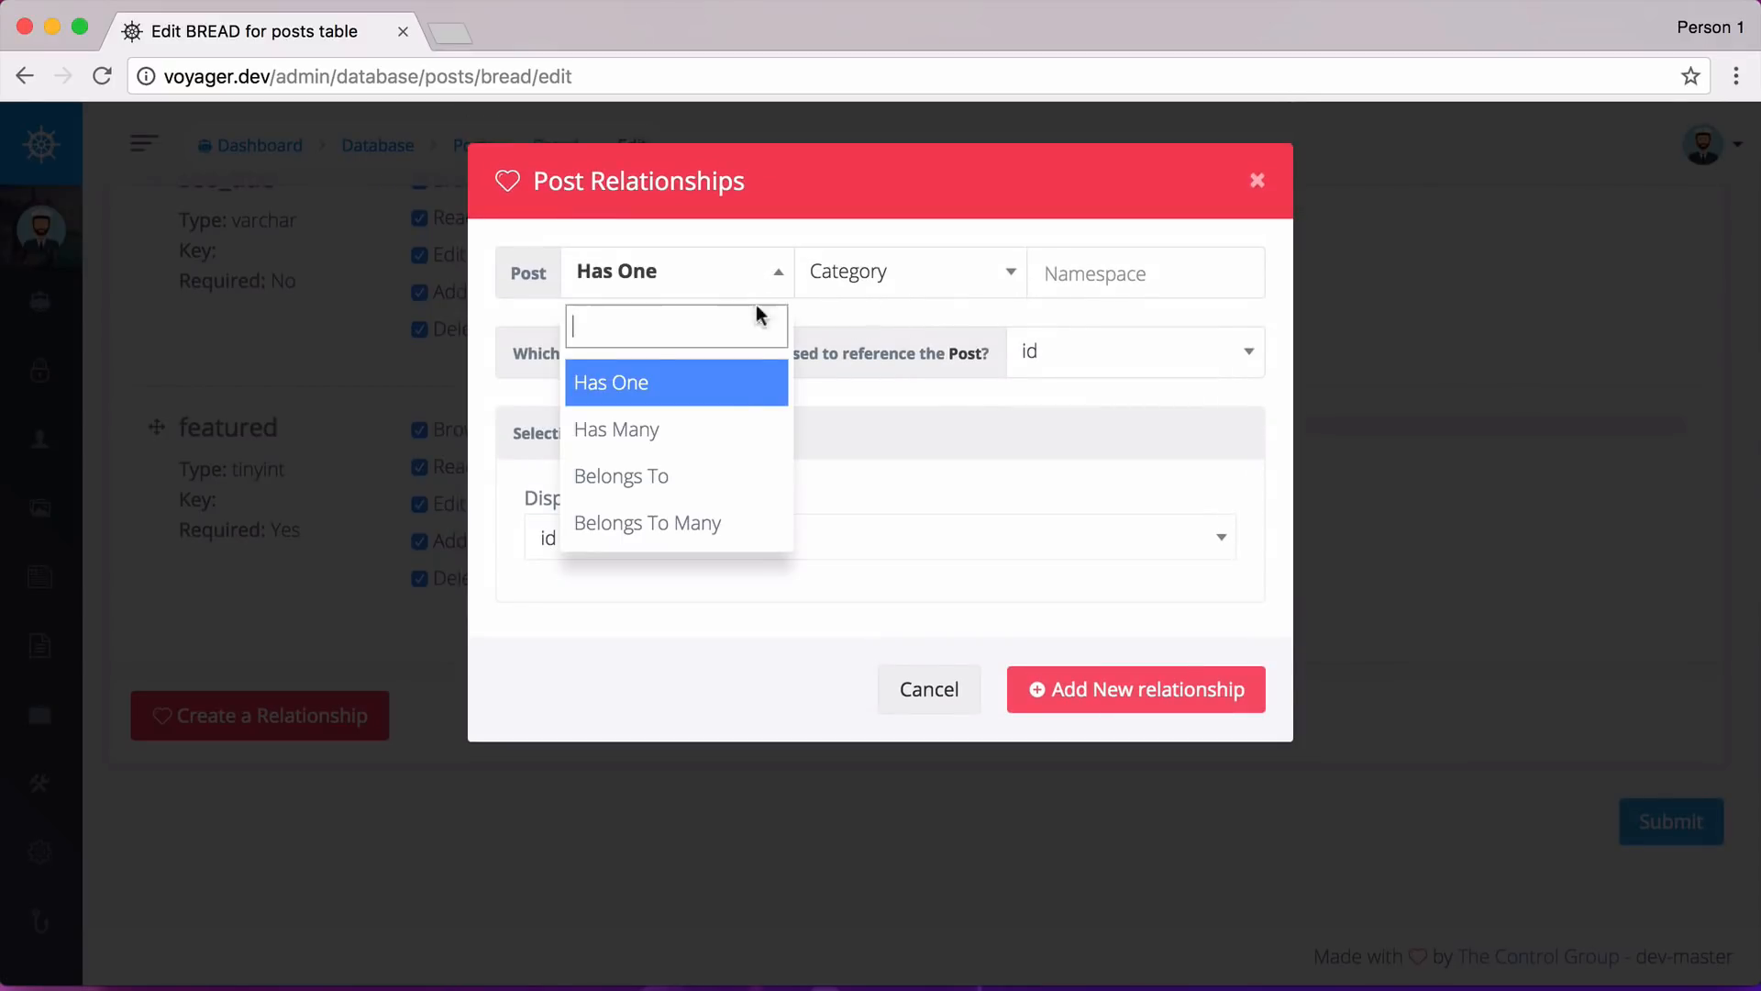
pyautogui.click(661, 477)
pyautogui.click(1135, 274)
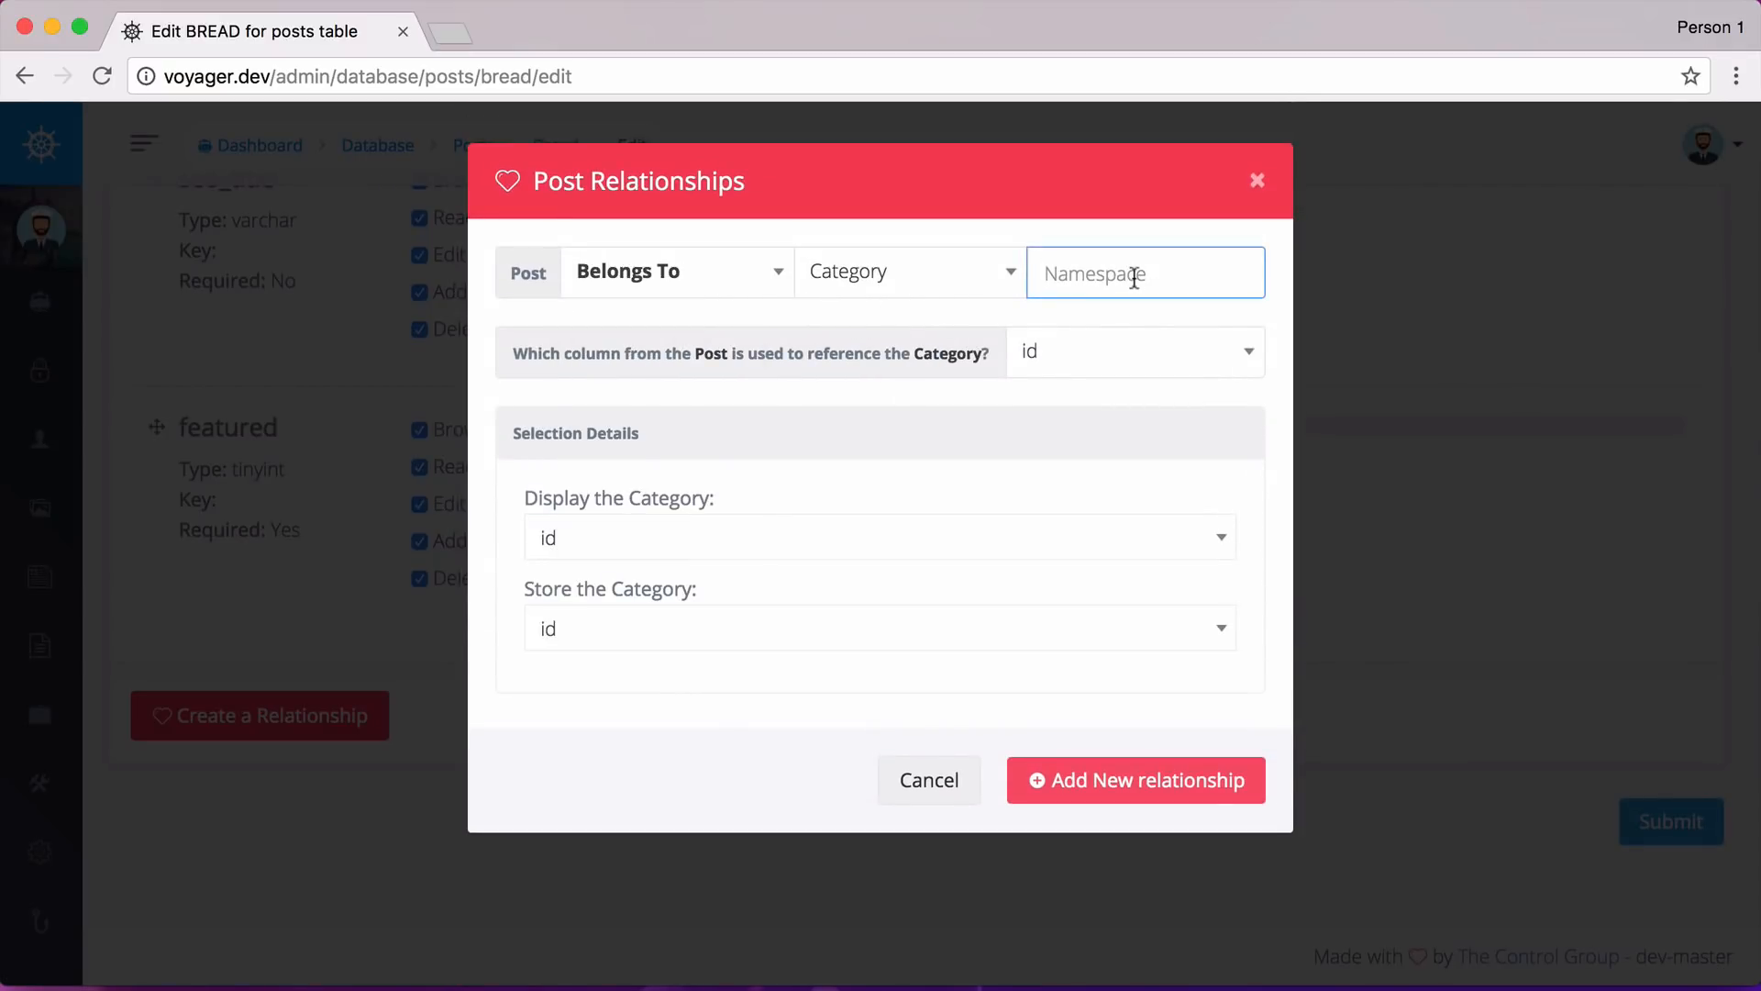
pyautogui.write('App\\Category')
# Key it on category_id, display categories by name, and add the relationship successfully.
pyautogui.click(1168, 353)
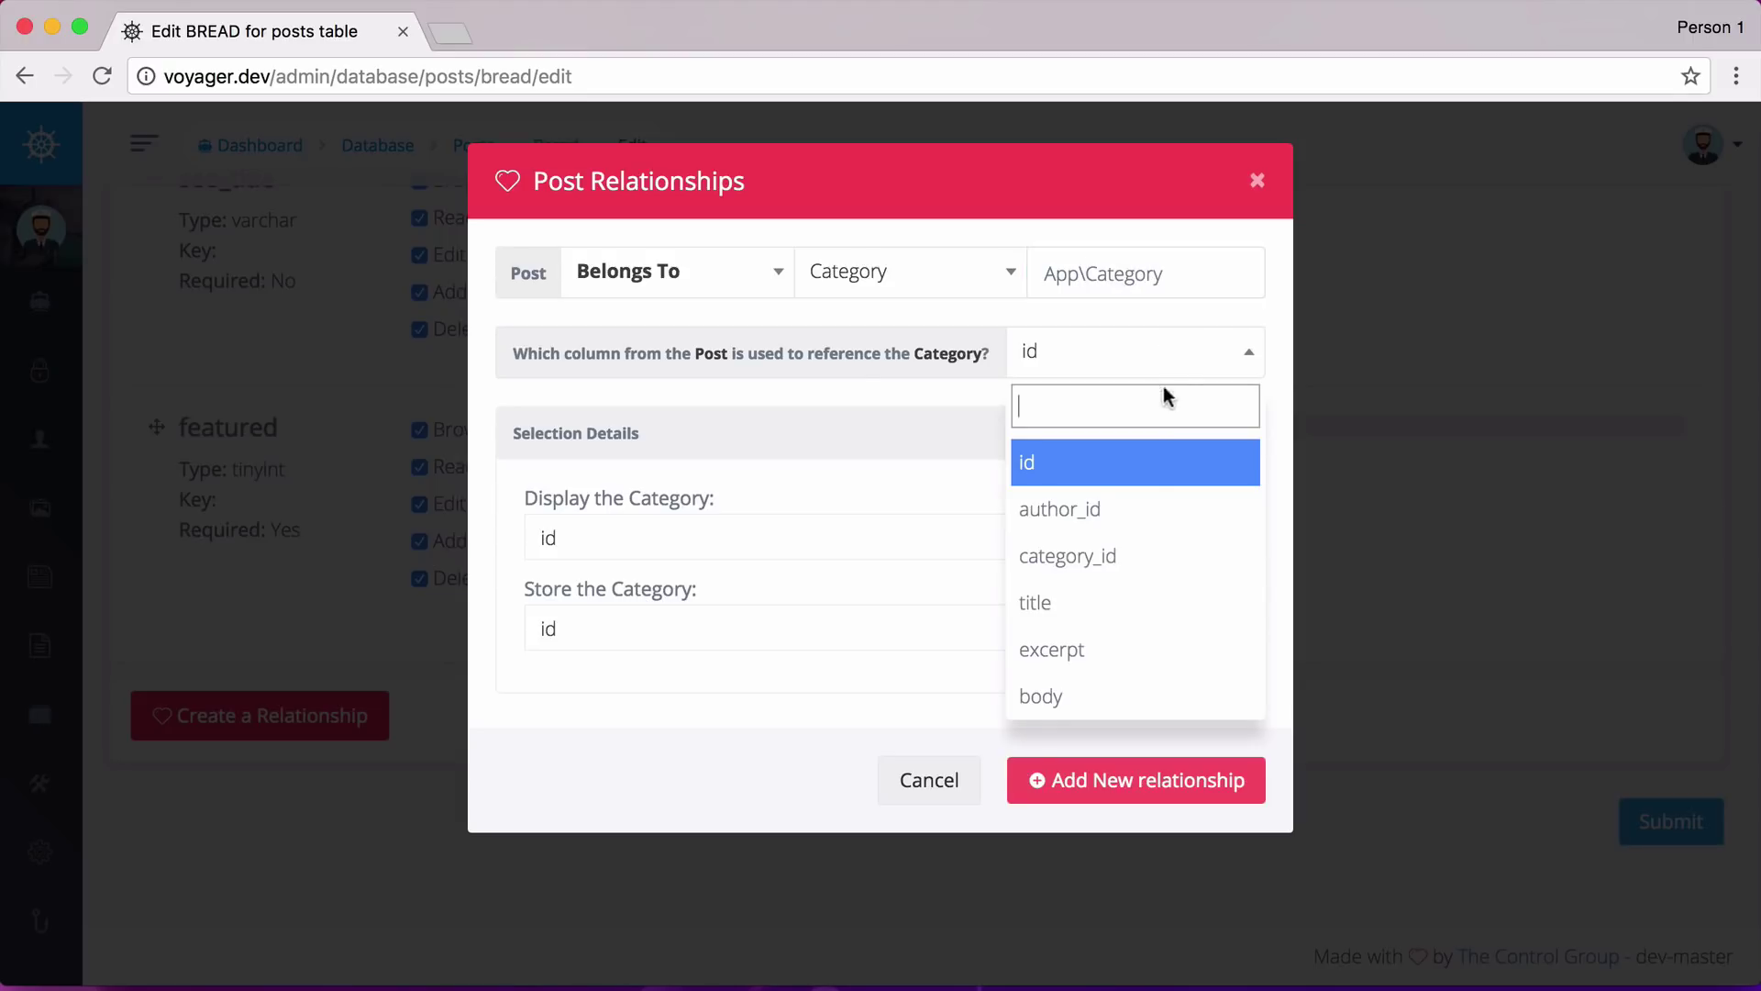
pyautogui.click(1137, 556)
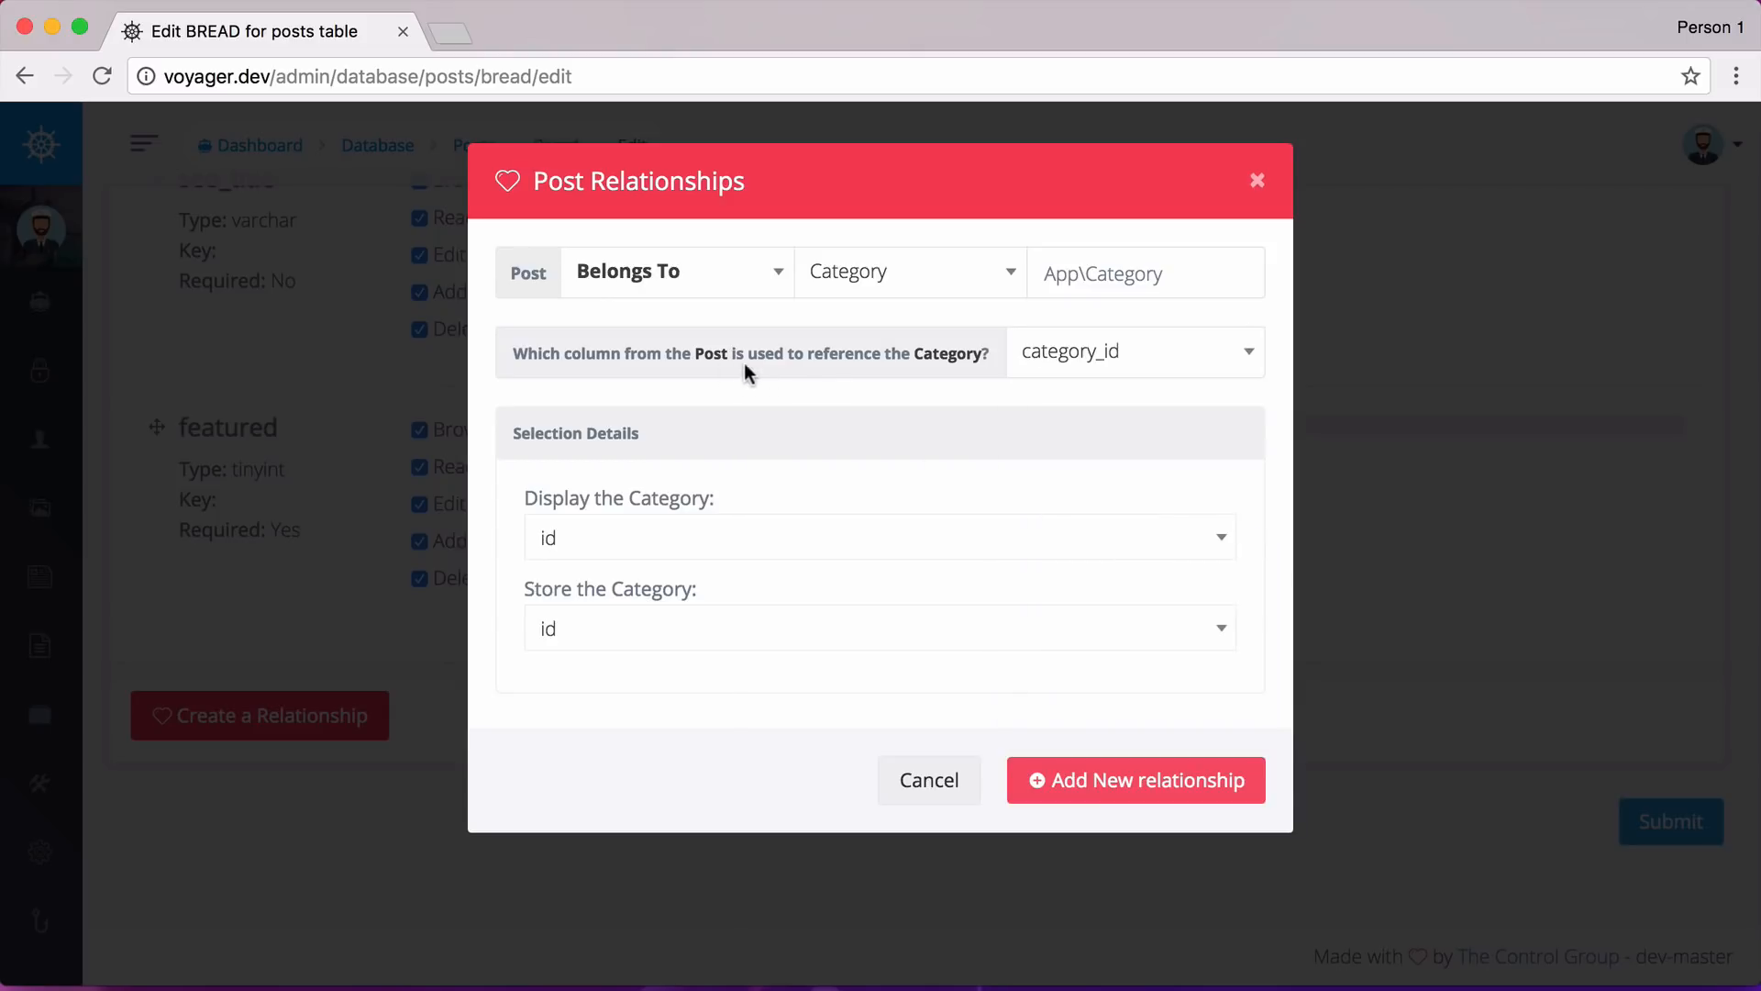
pyautogui.click(930, 542)
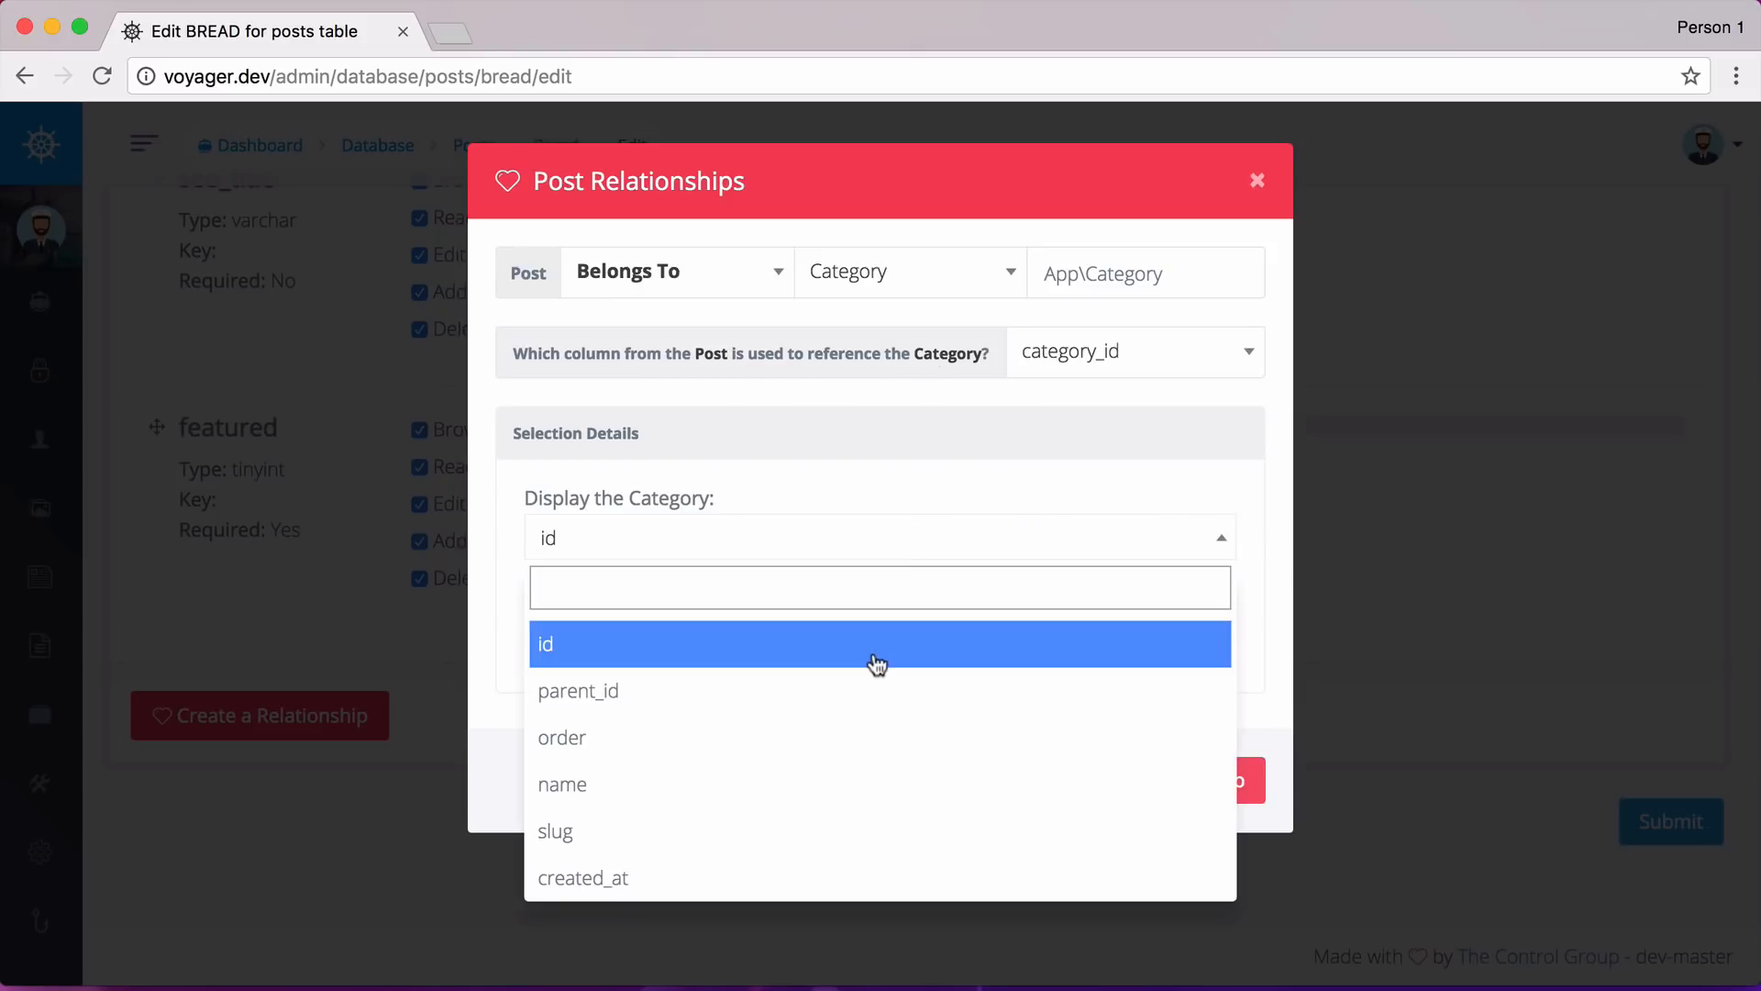
pyautogui.click(866, 782)
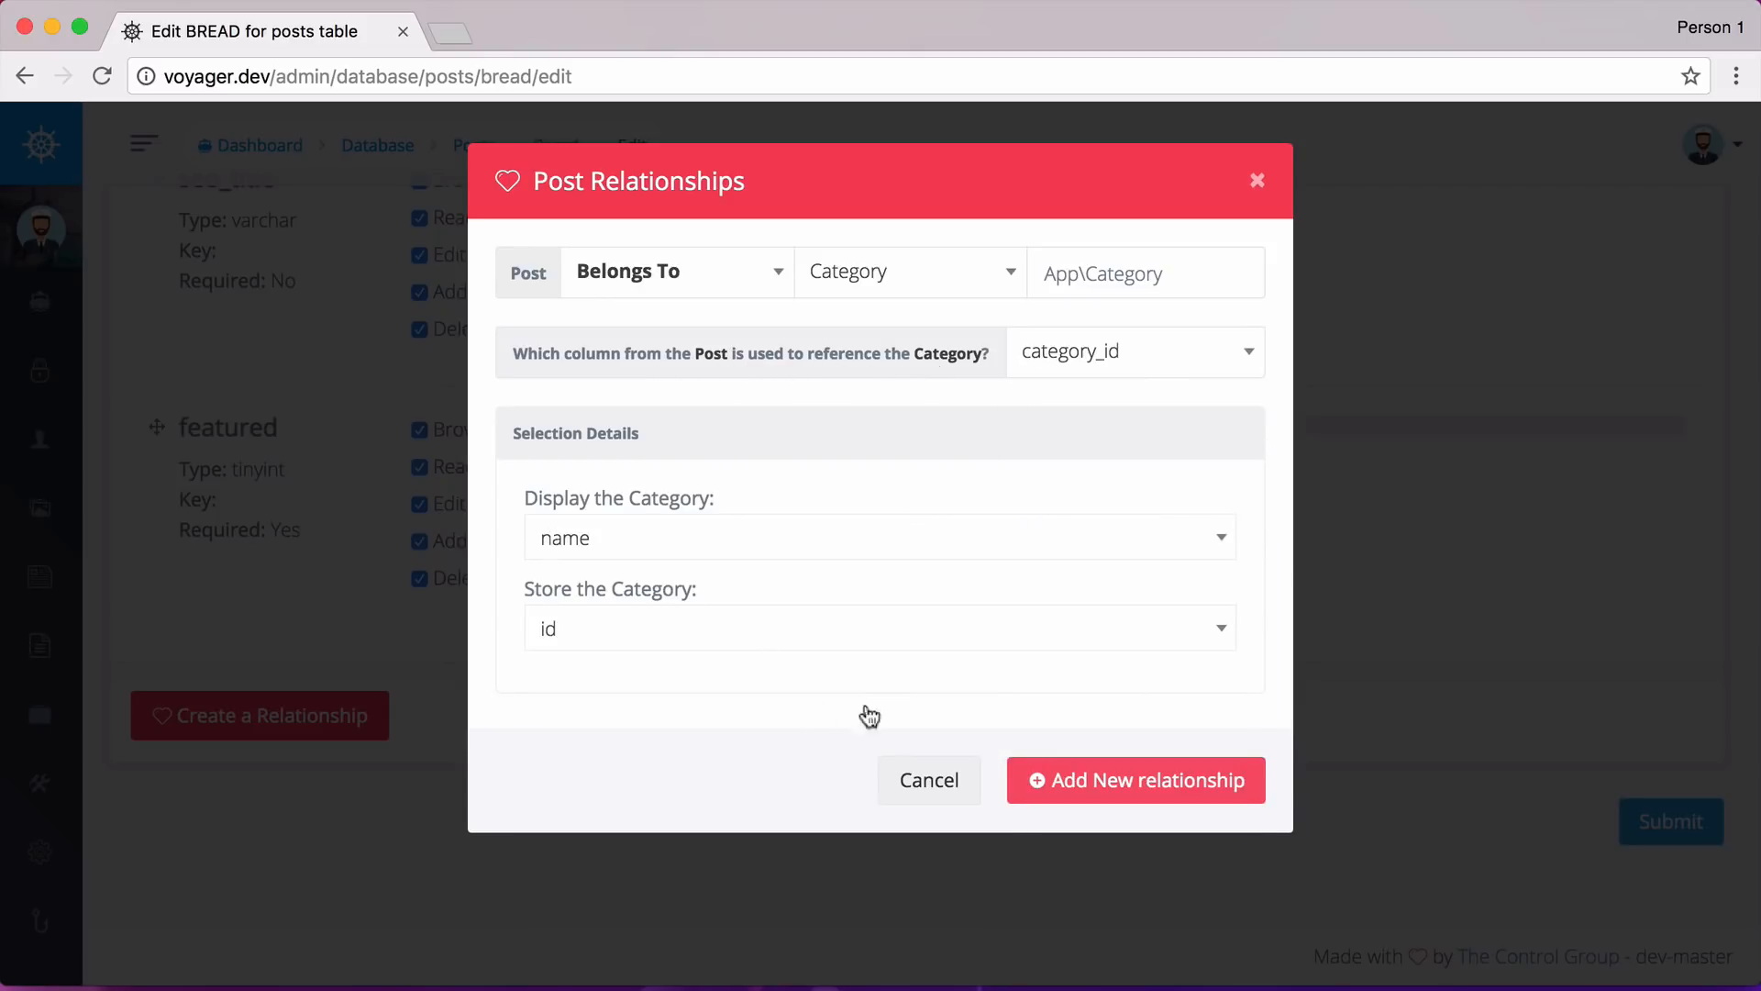
pyautogui.click(1074, 788)
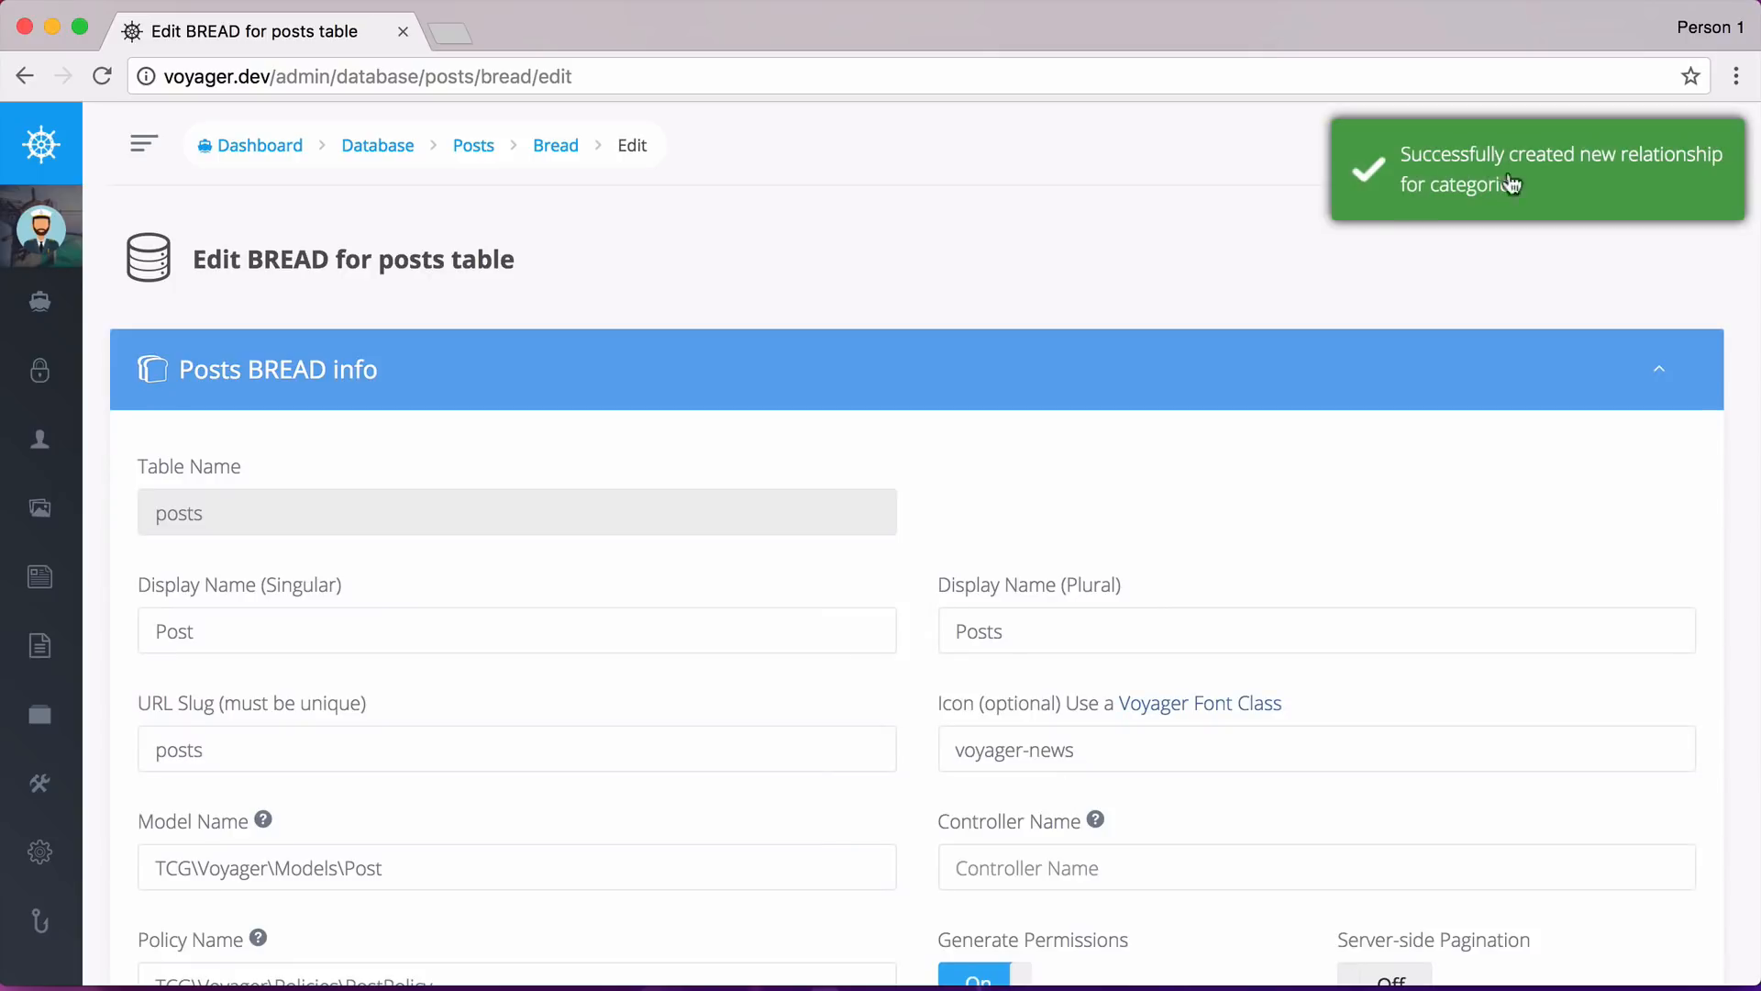
pyautogui.scroll(-3, 1013, 385)
pyautogui.scroll(-8, 975, 434)
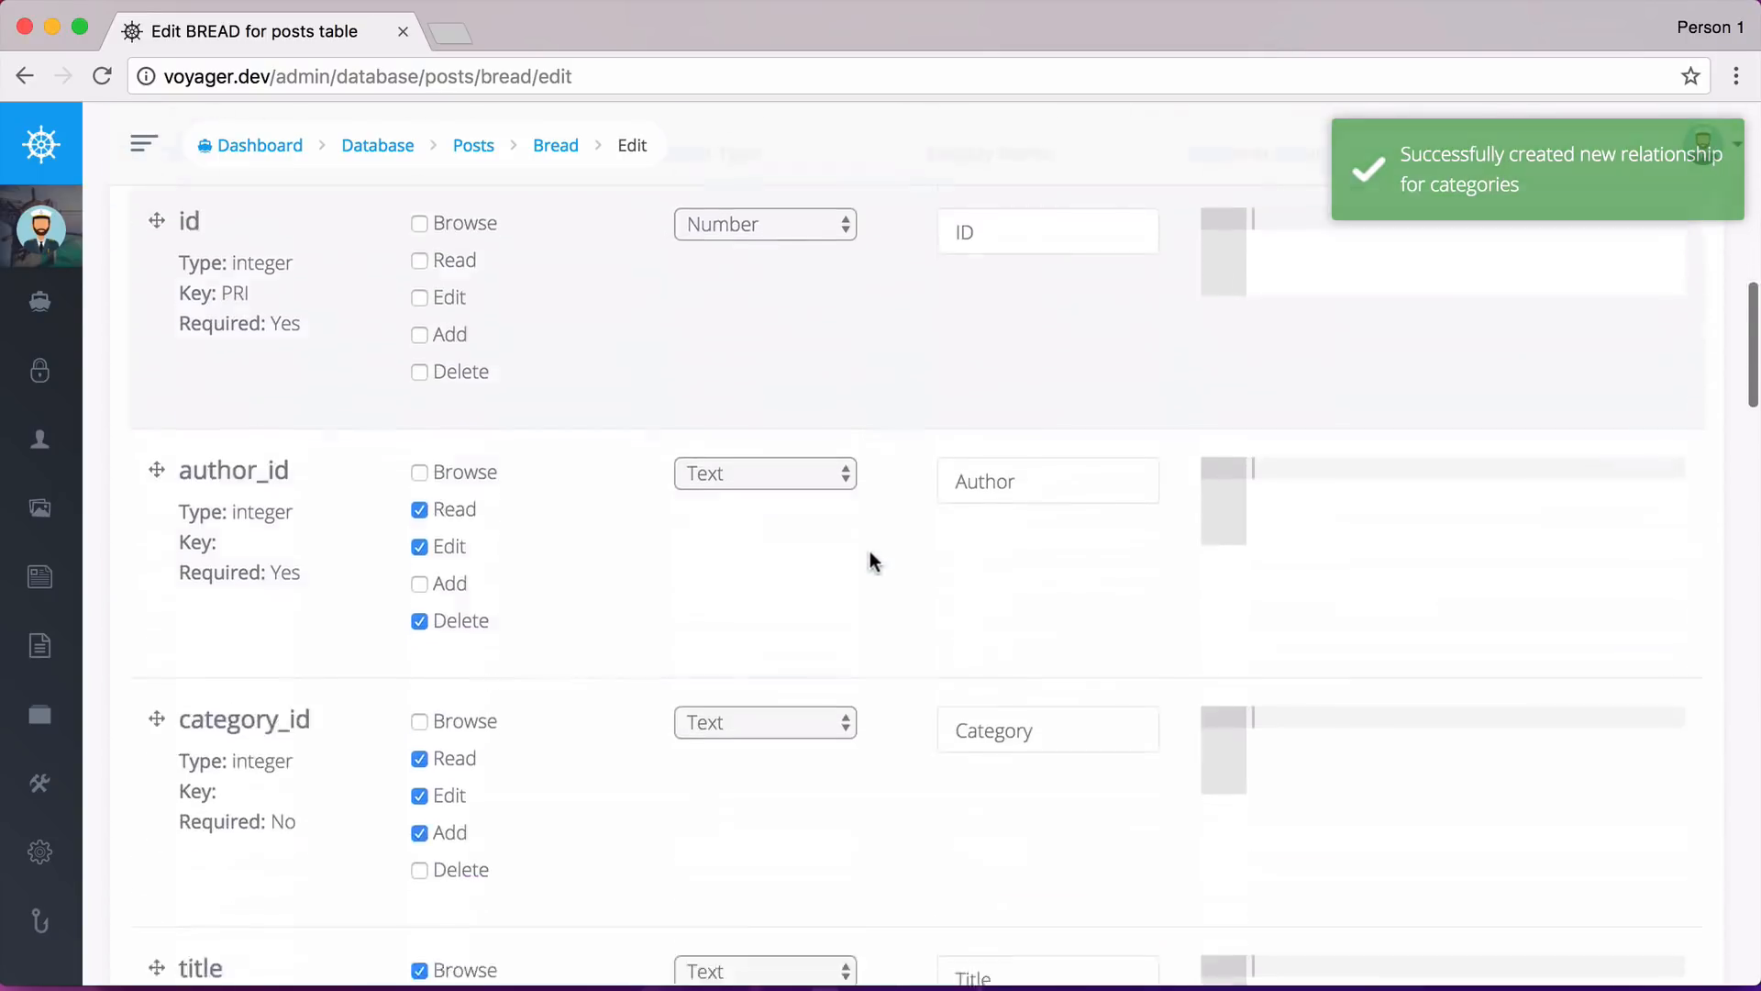
pyautogui.scroll(-6, 869, 551)
pyautogui.scroll(-6, 843, 570)
pyautogui.scroll(-4, 797, 576)
pyautogui.scroll(-5, 759, 598)
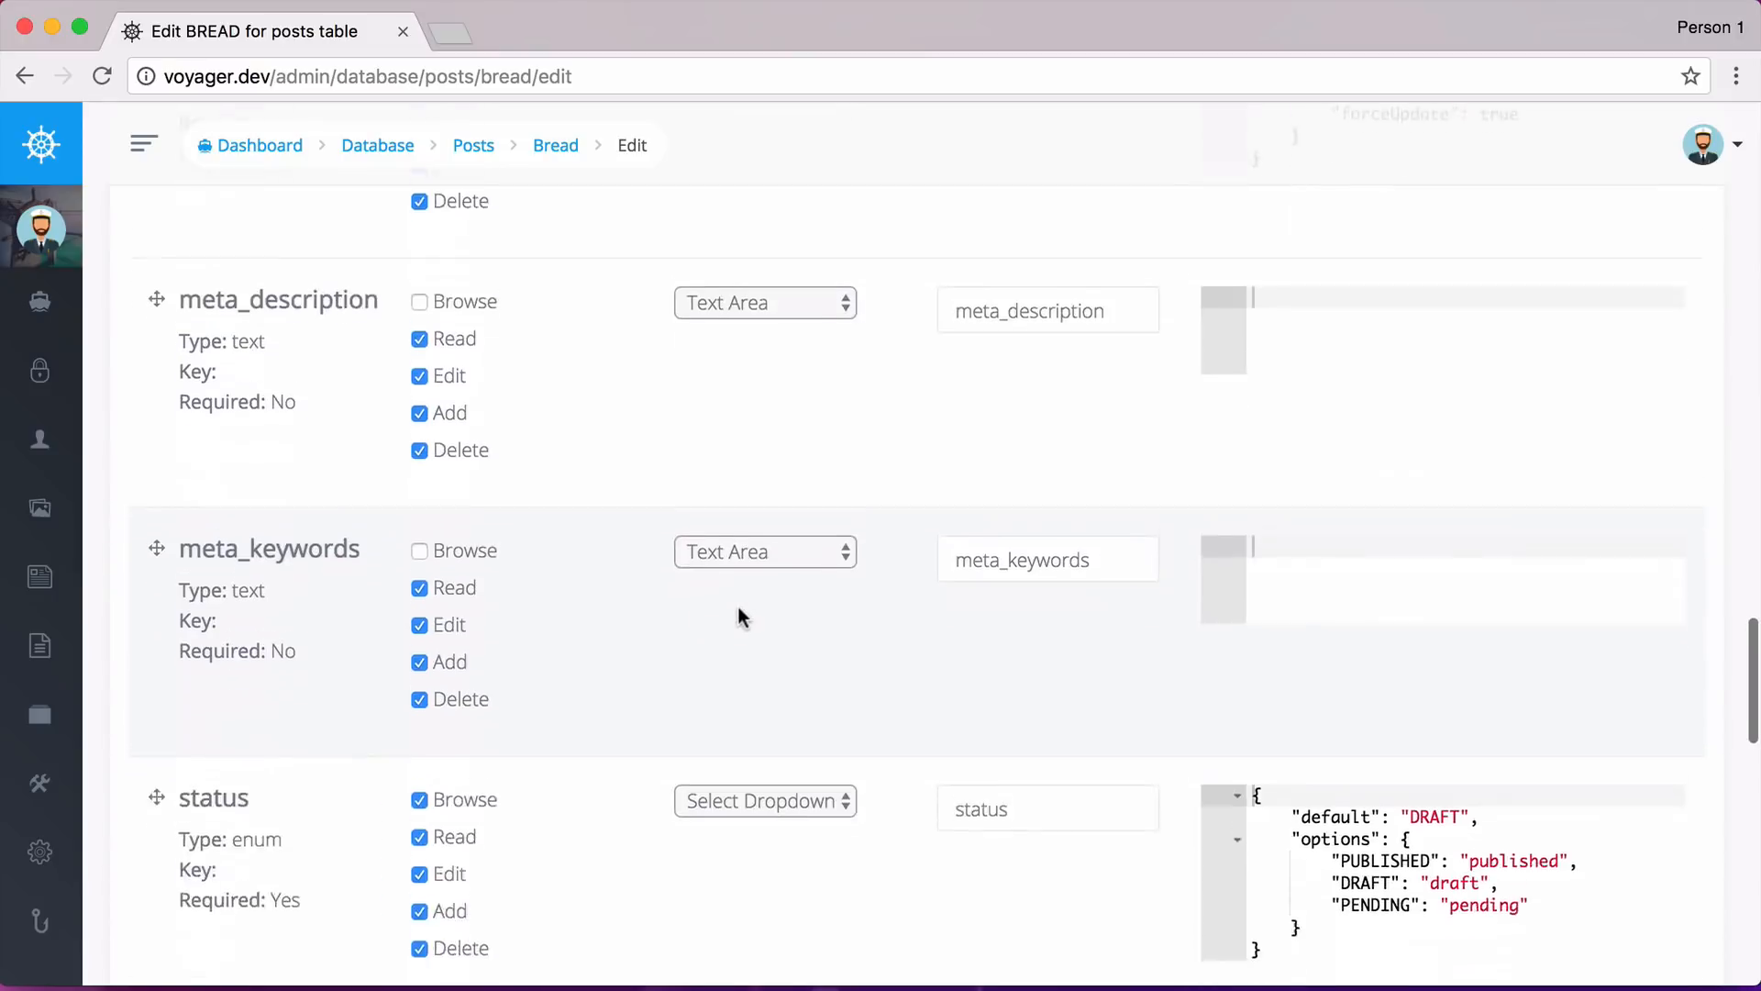
pyautogui.scroll(-4, 736, 607)
pyautogui.scroll(-5, 734, 608)
pyautogui.scroll(-4, 733, 612)
pyautogui.scroll(-5, 733, 620)
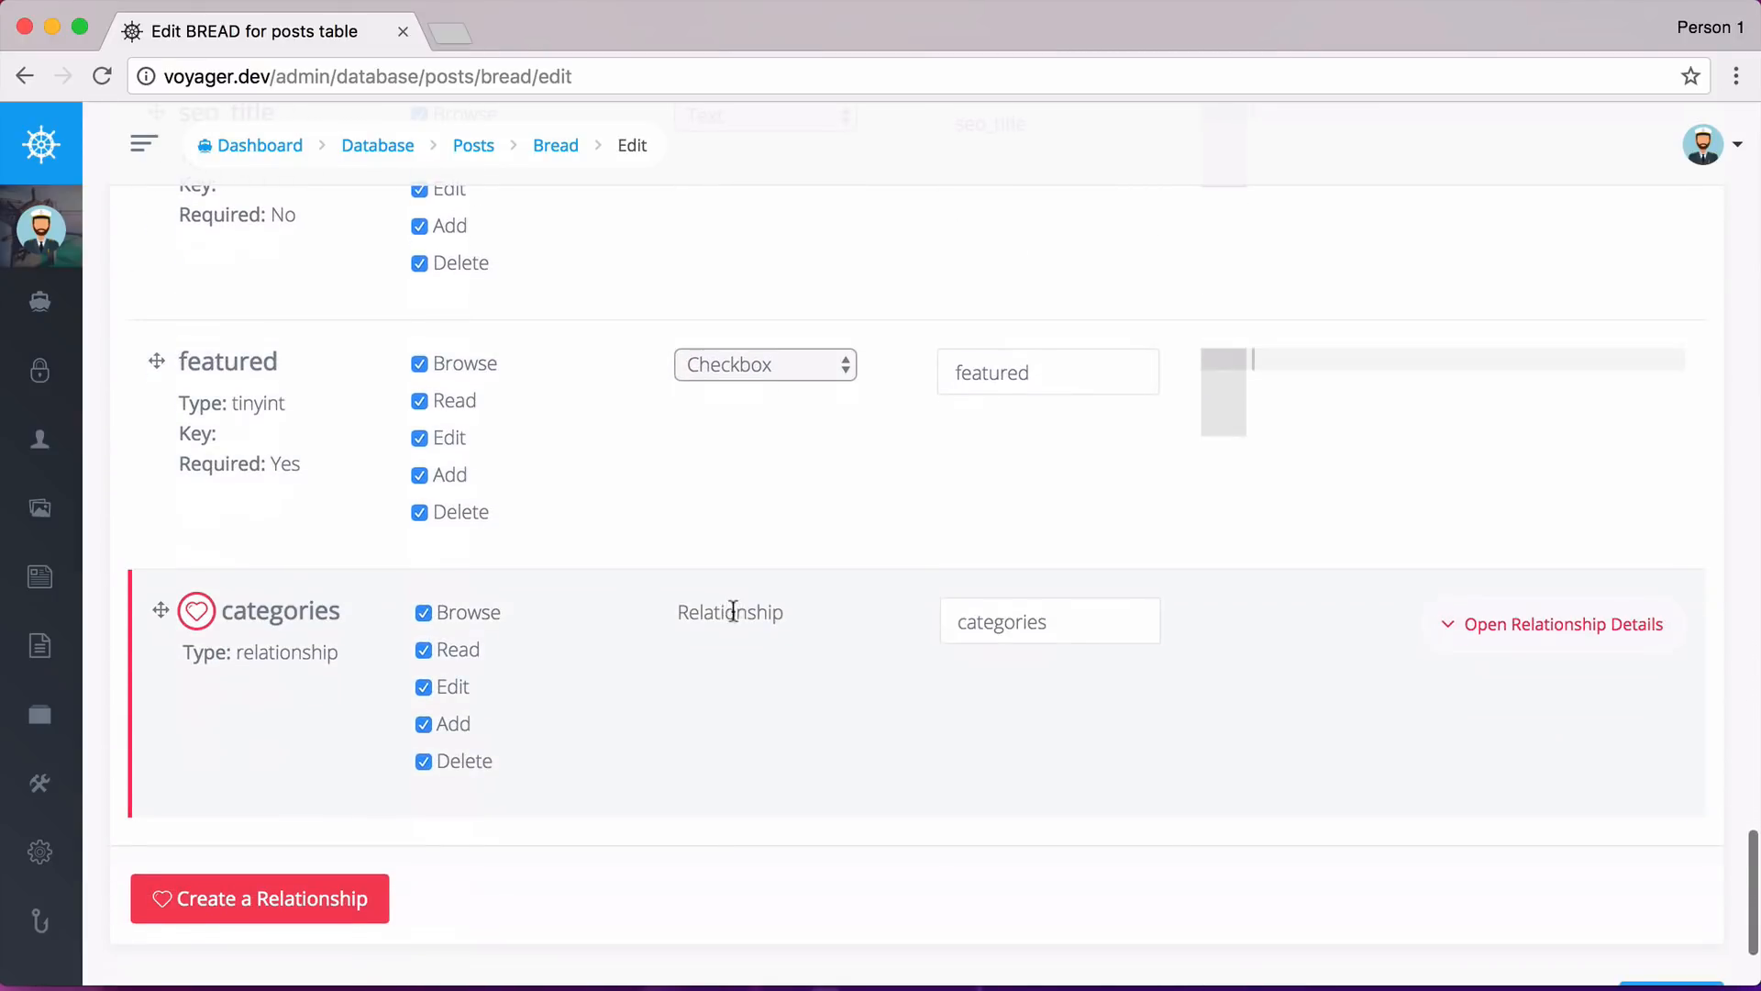
# Drag the categories relationship row up the field list until it sits just below category_id, above title.
pyautogui.moveTo(163, 611); pyautogui.dragTo(161, 207)
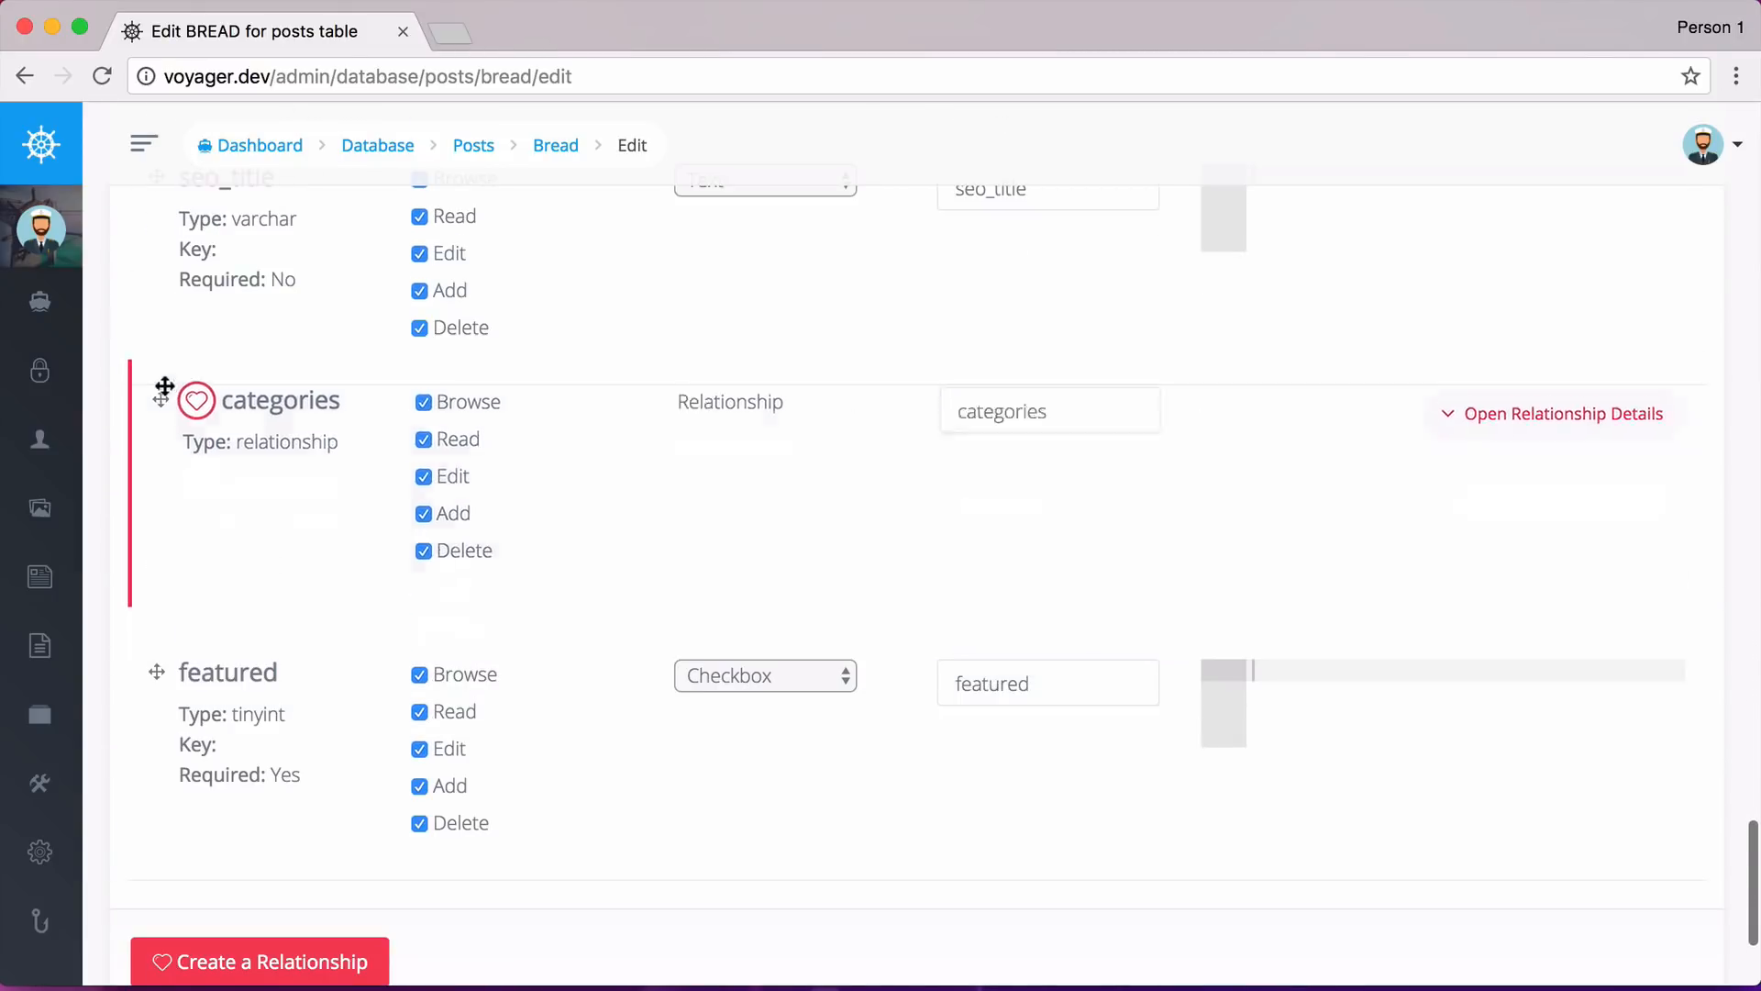
pyautogui.scroll(3, 290, 588)
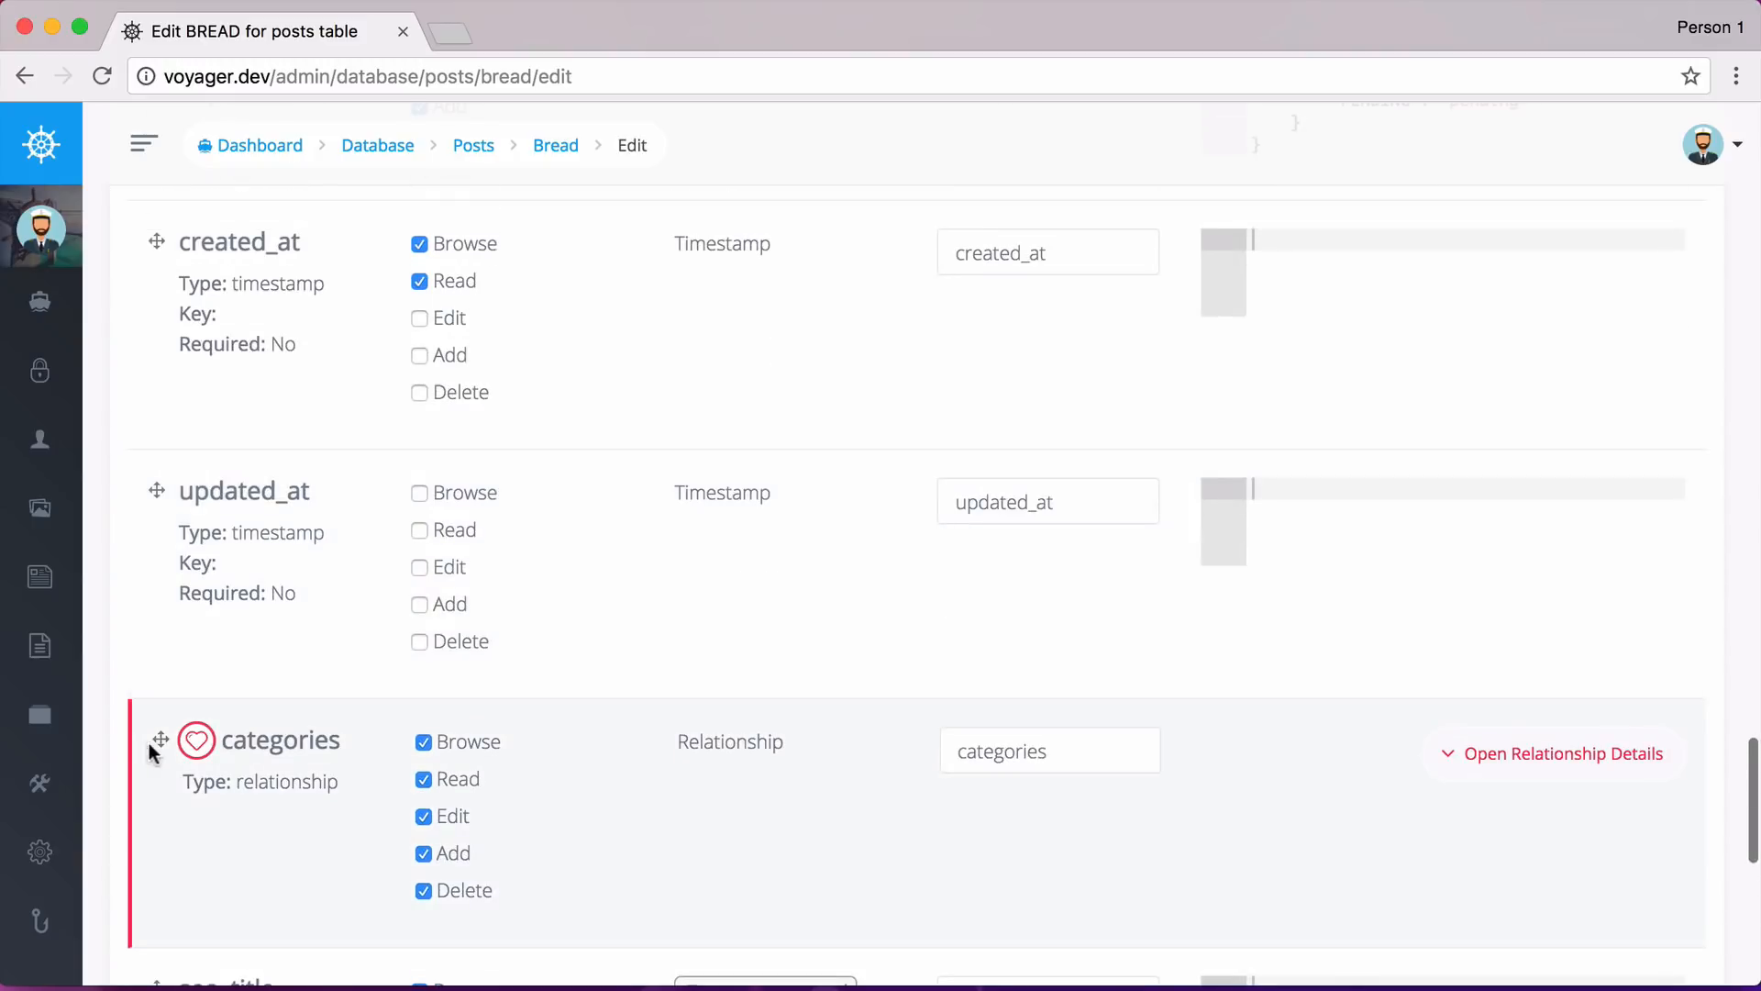
pyautogui.moveTo(157, 741); pyautogui.dragTo(159, 275)
pyautogui.scroll(3, 258, 517)
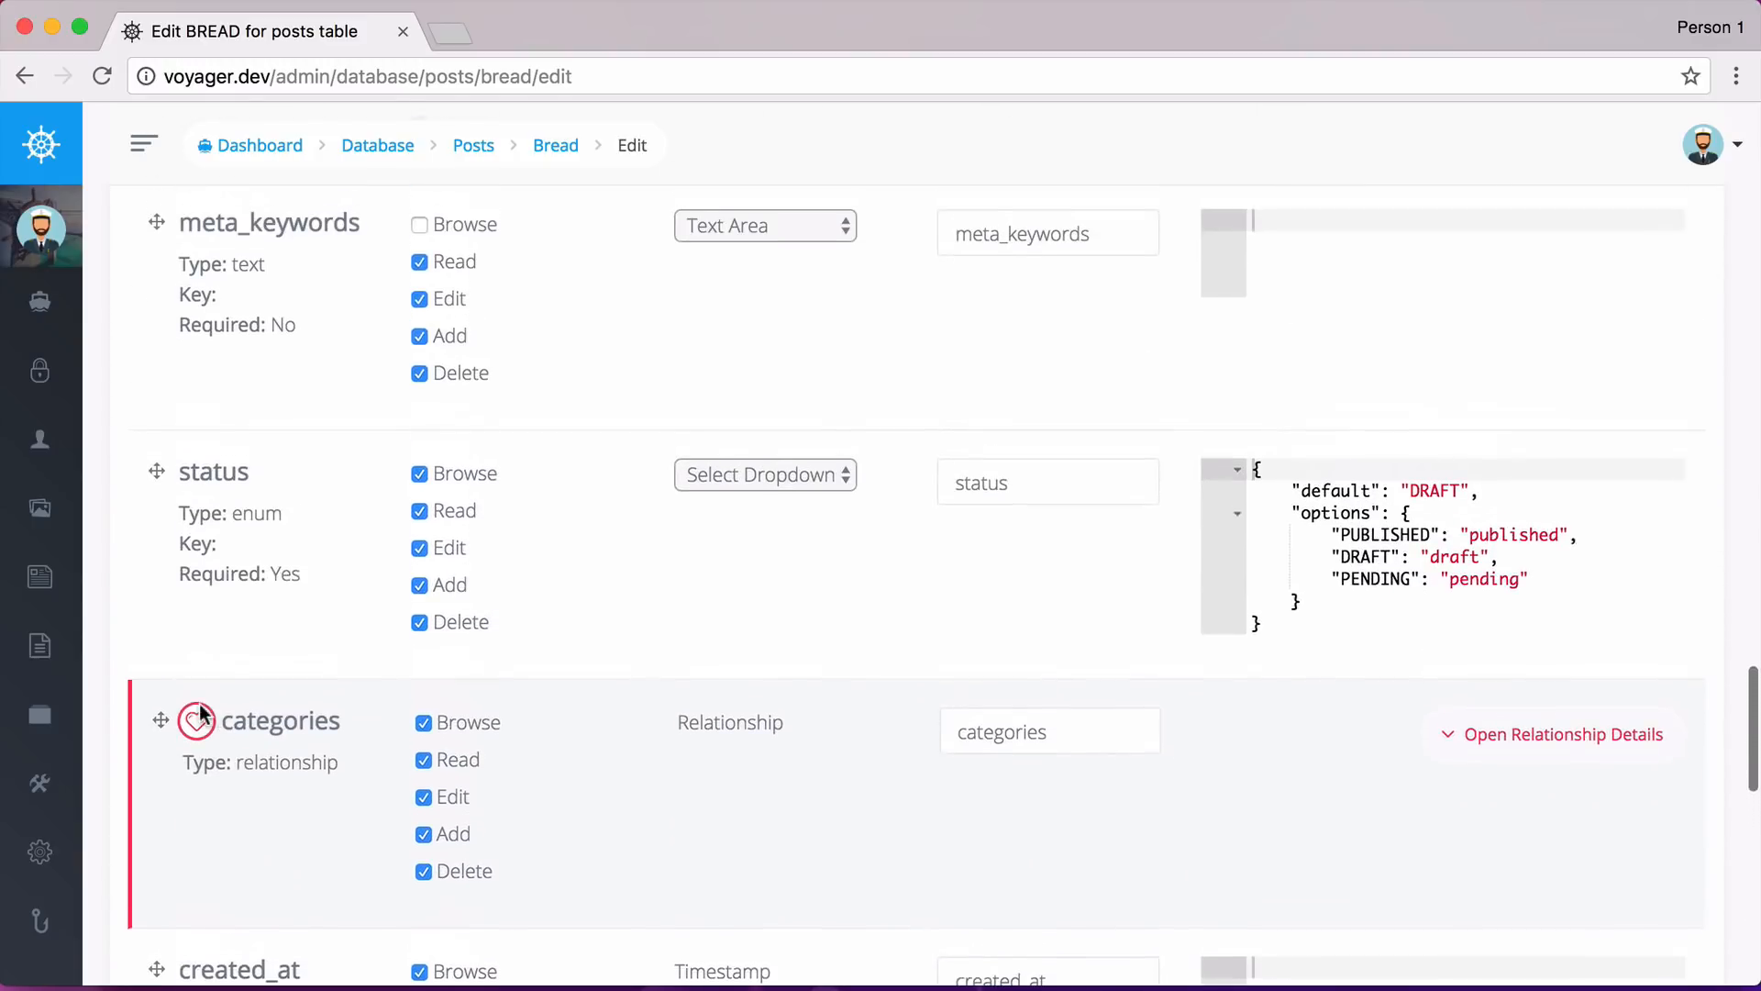
pyautogui.moveTo(158, 727); pyautogui.dragTo(173, 267)
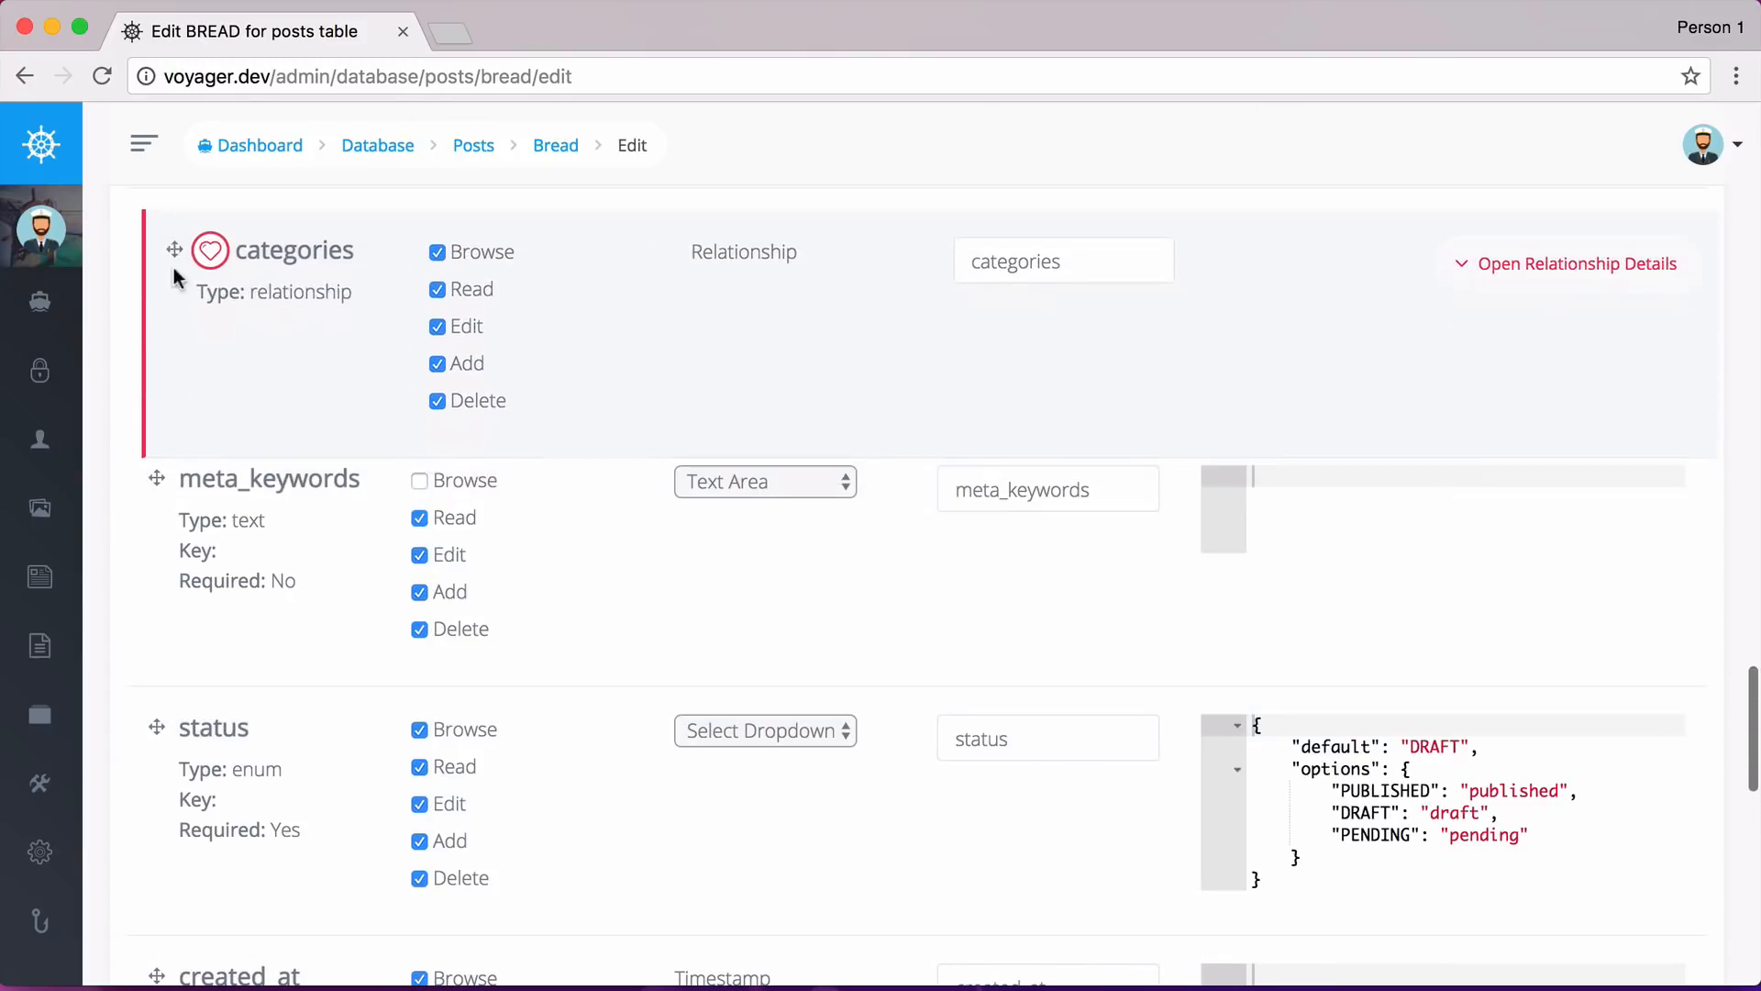
pyautogui.scroll(5, 254, 594)
pyautogui.moveTo(160, 831); pyautogui.dragTo(161, 330)
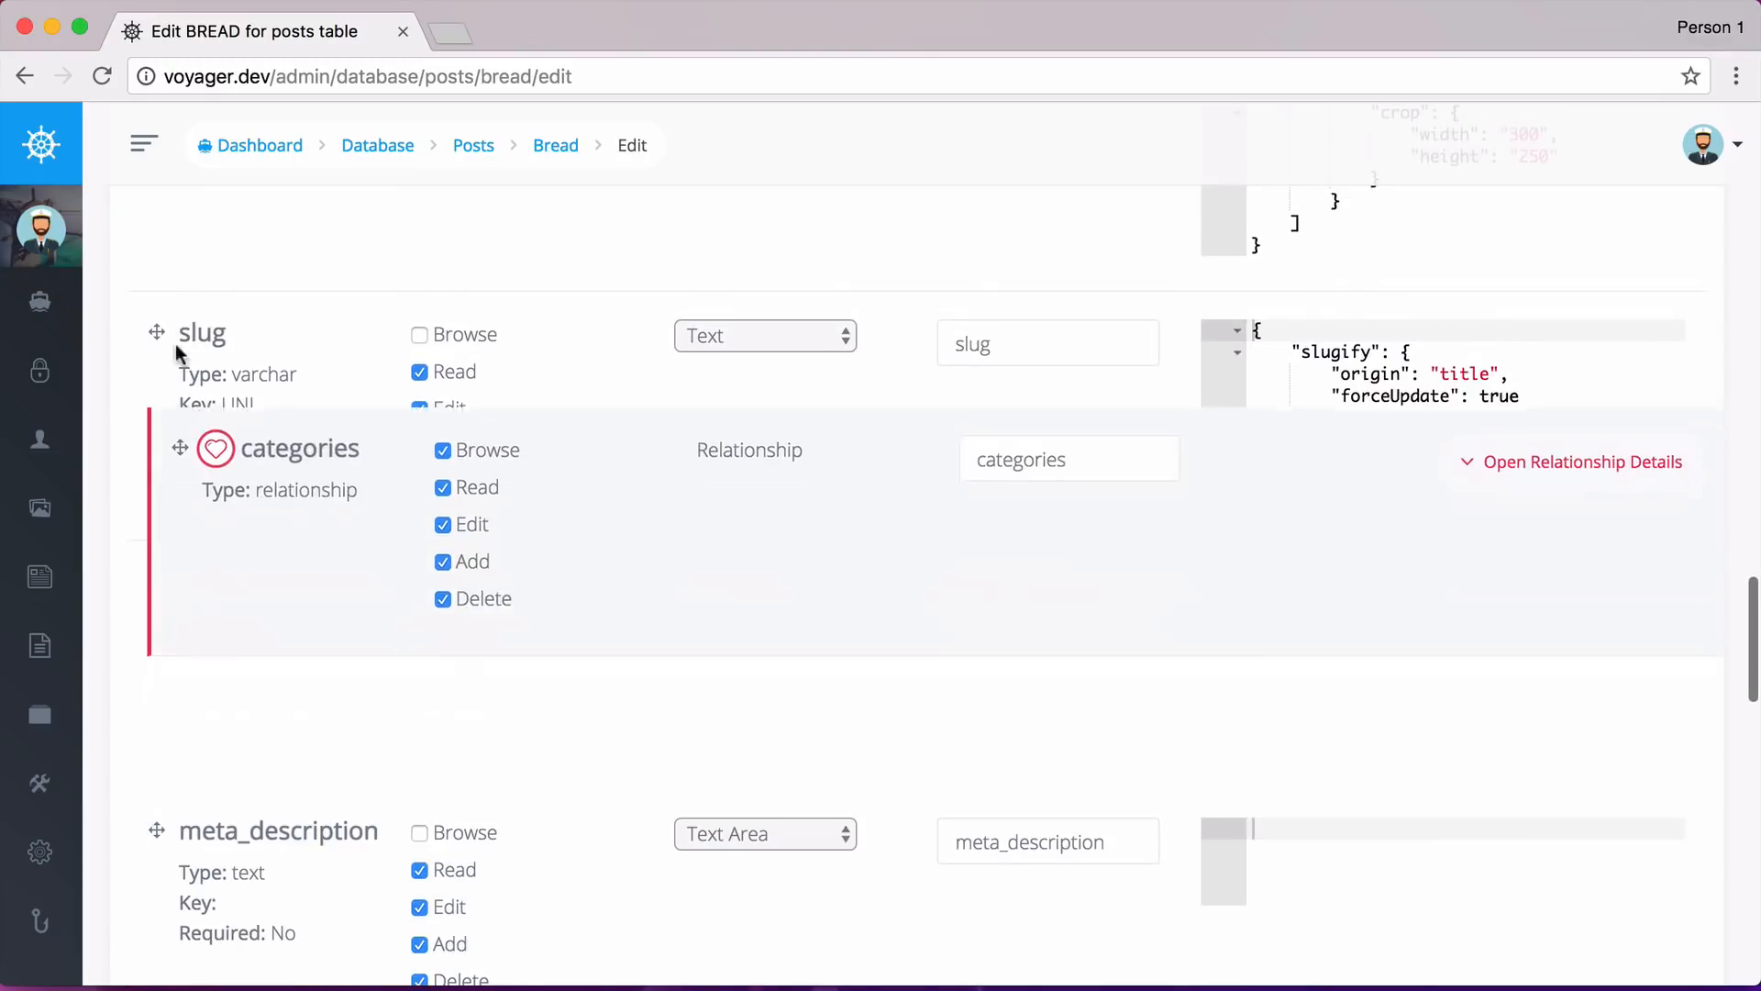
pyautogui.scroll(5, 193, 606)
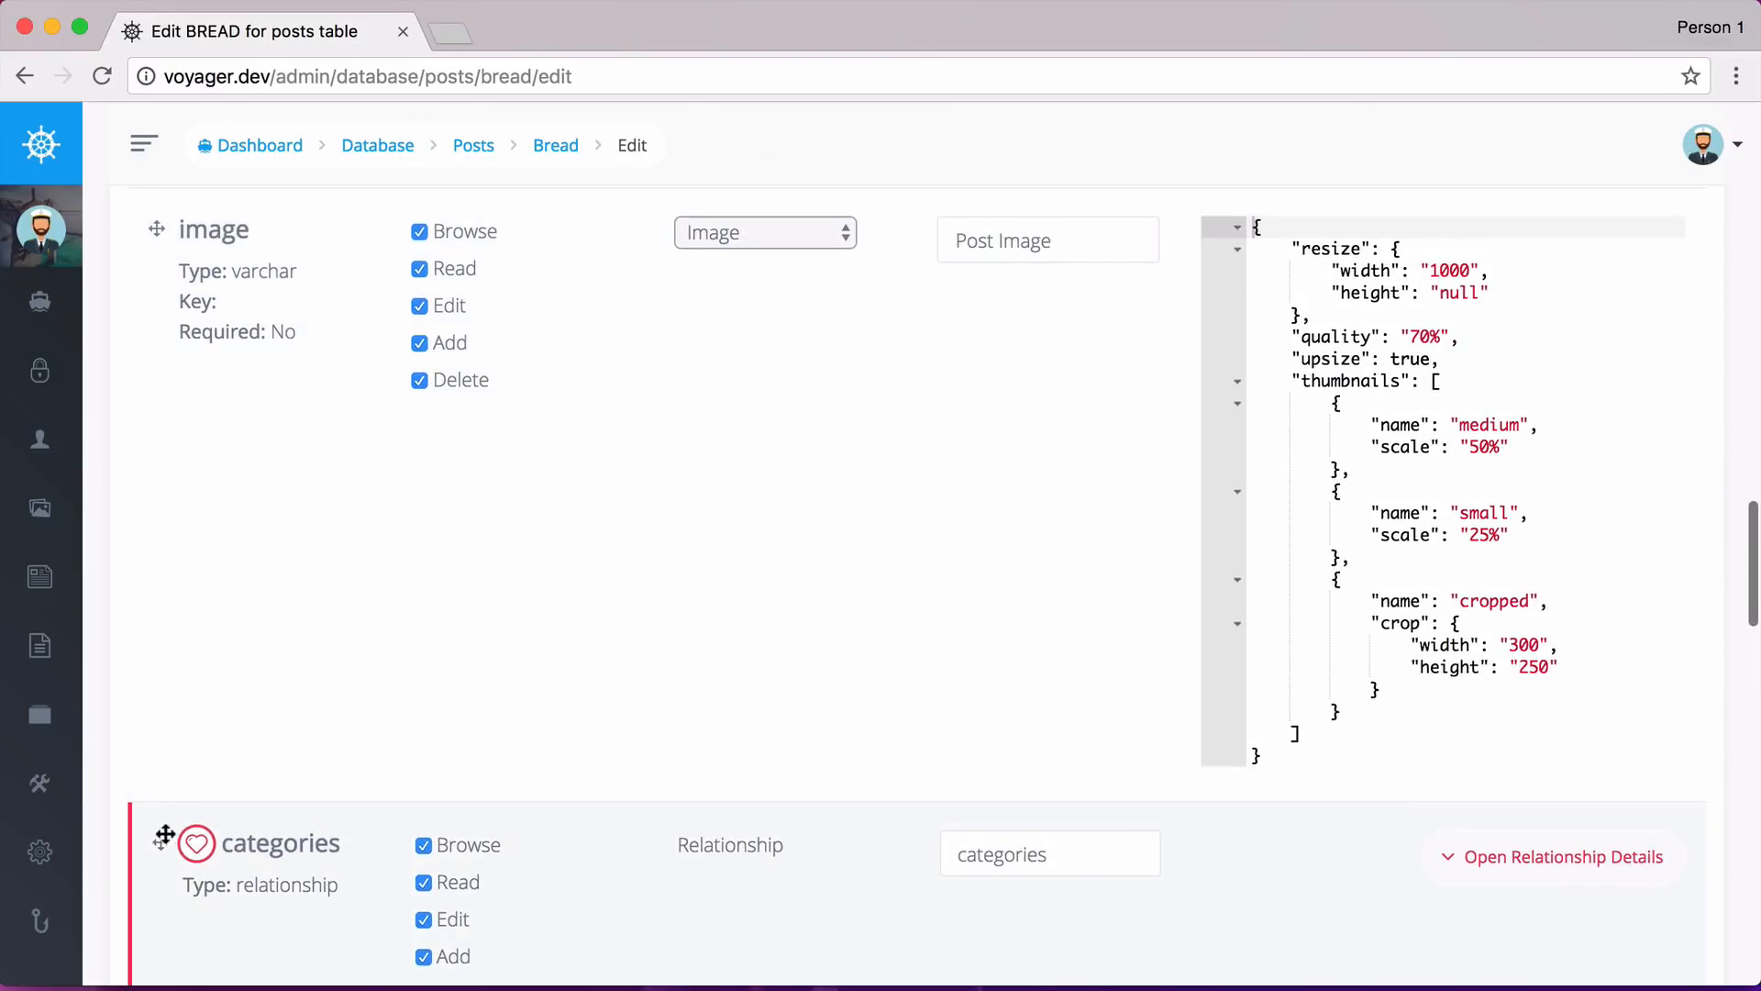
pyautogui.moveTo(159, 844); pyautogui.dragTo(164, 147)
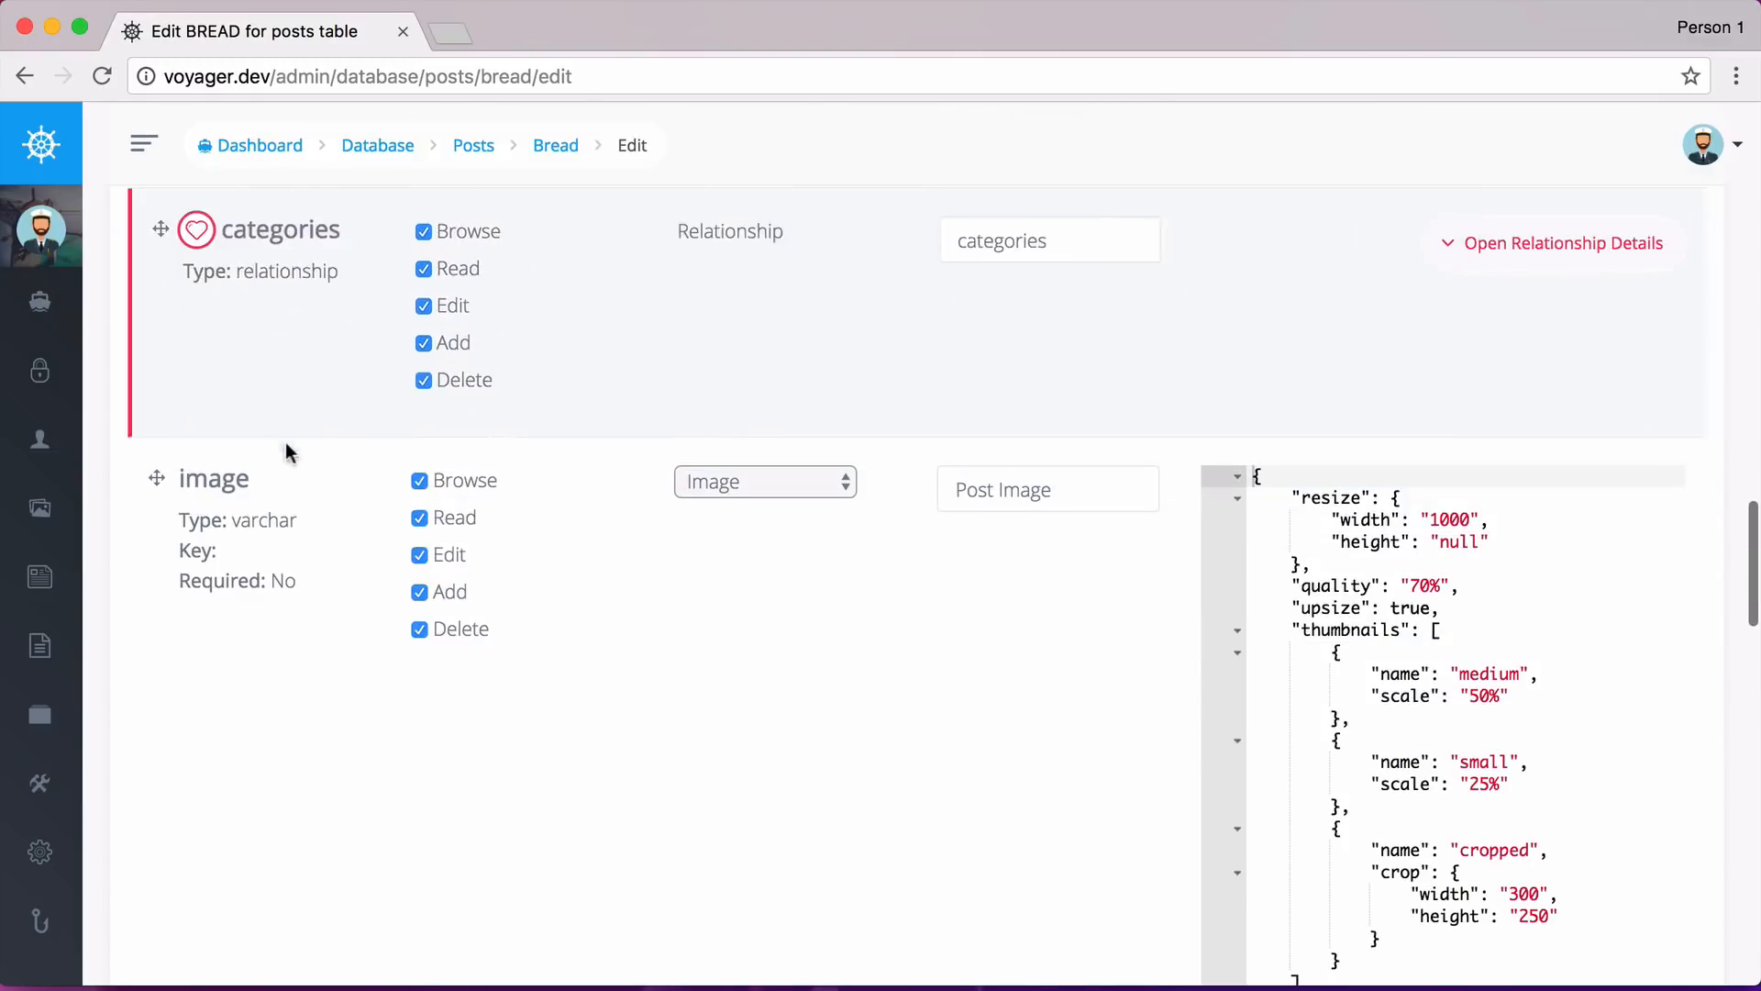
pyautogui.scroll(3, 285, 442)
pyautogui.scroll(3, 323, 596)
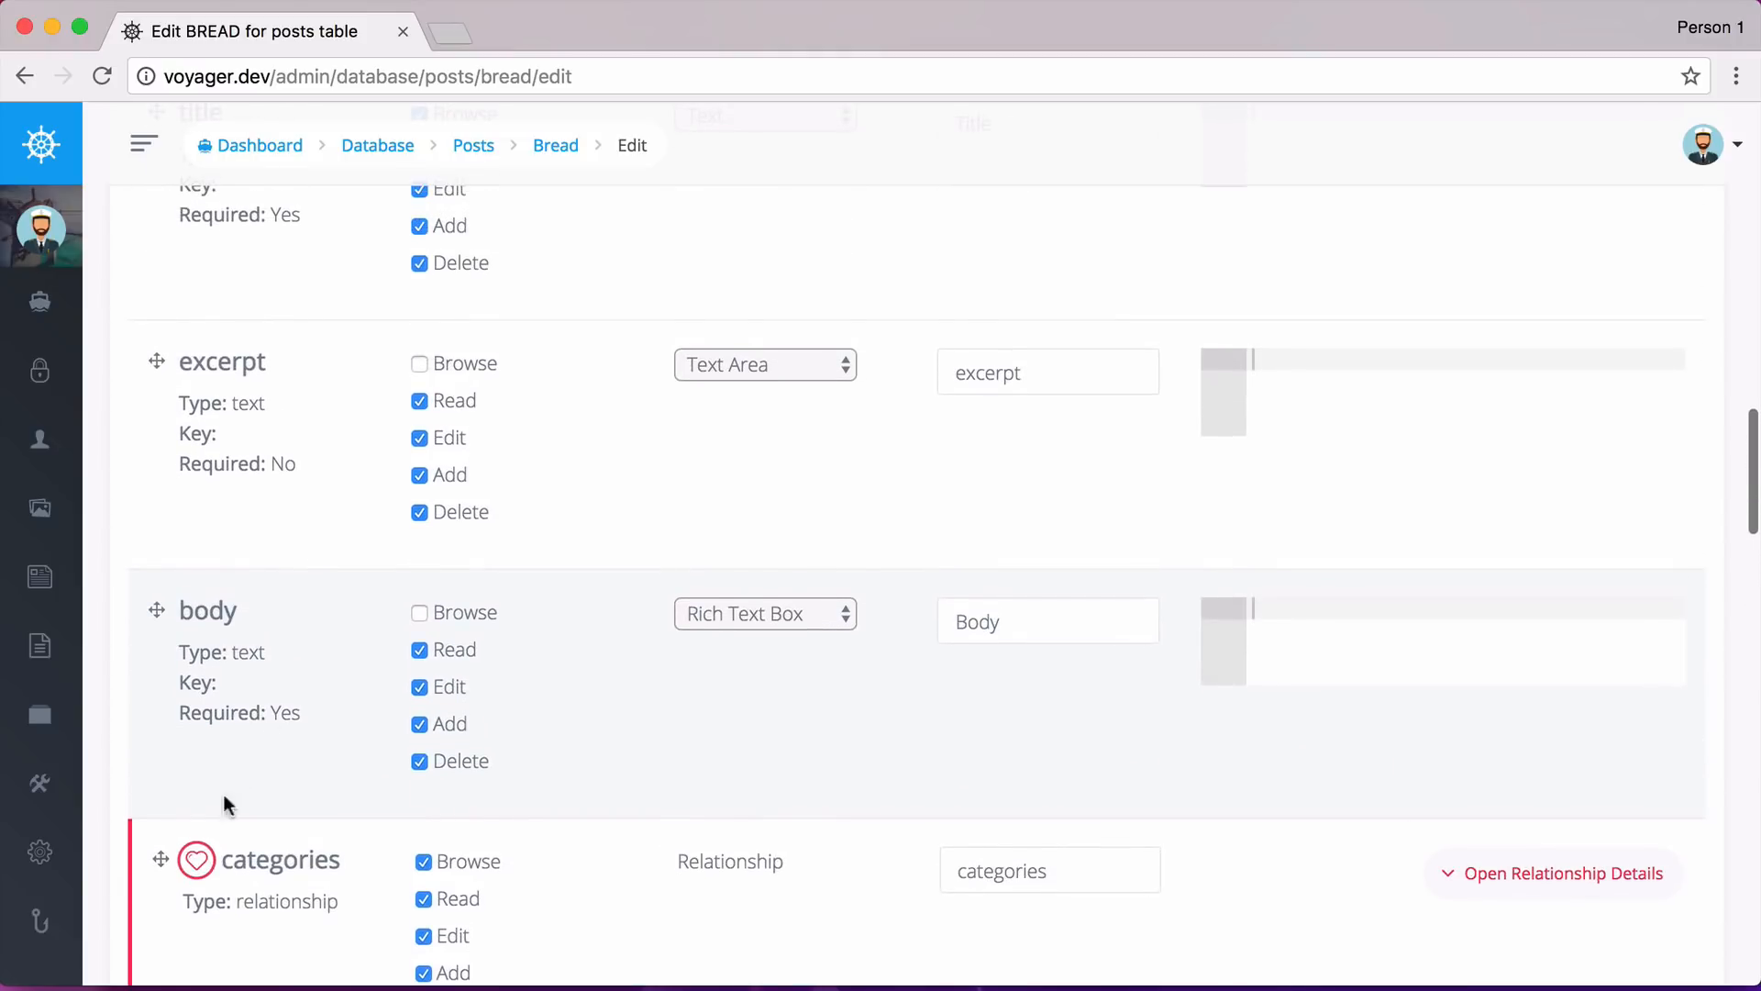
pyautogui.moveTo(161, 859); pyautogui.dragTo(159, 413)
pyautogui.scroll(3, 204, 588)
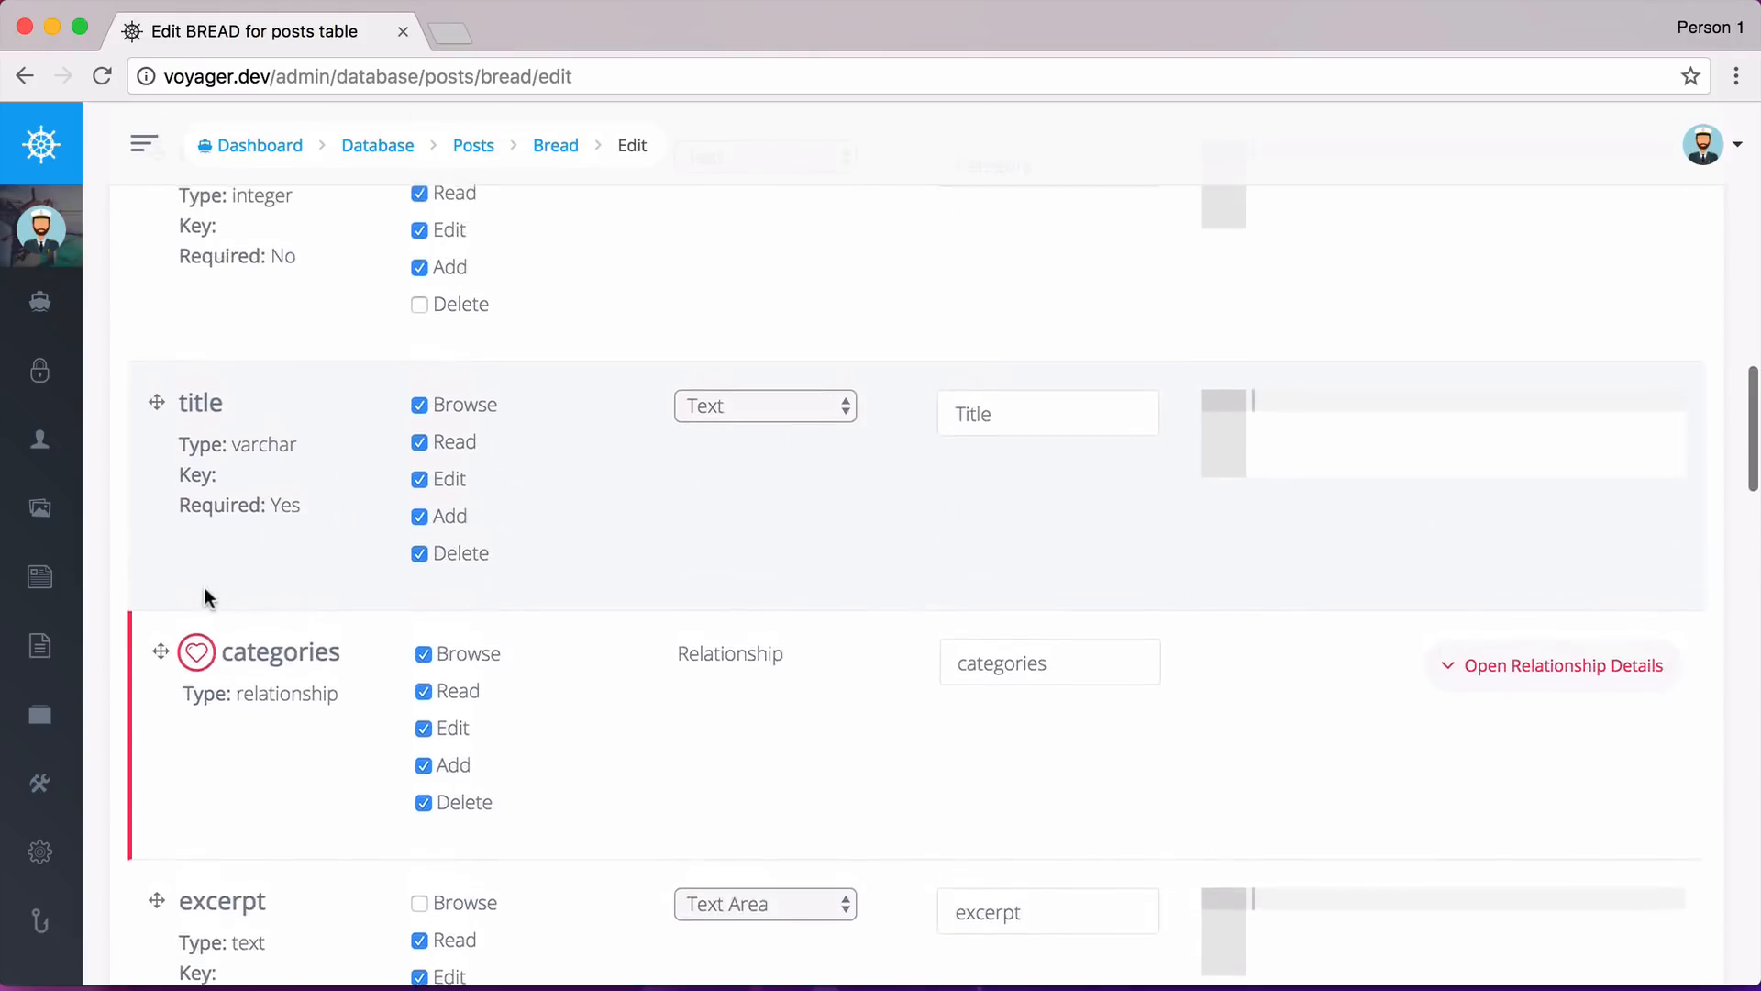
pyautogui.scroll(2, 203, 588)
pyautogui.moveTo(159, 735); pyautogui.dragTo(160, 522)
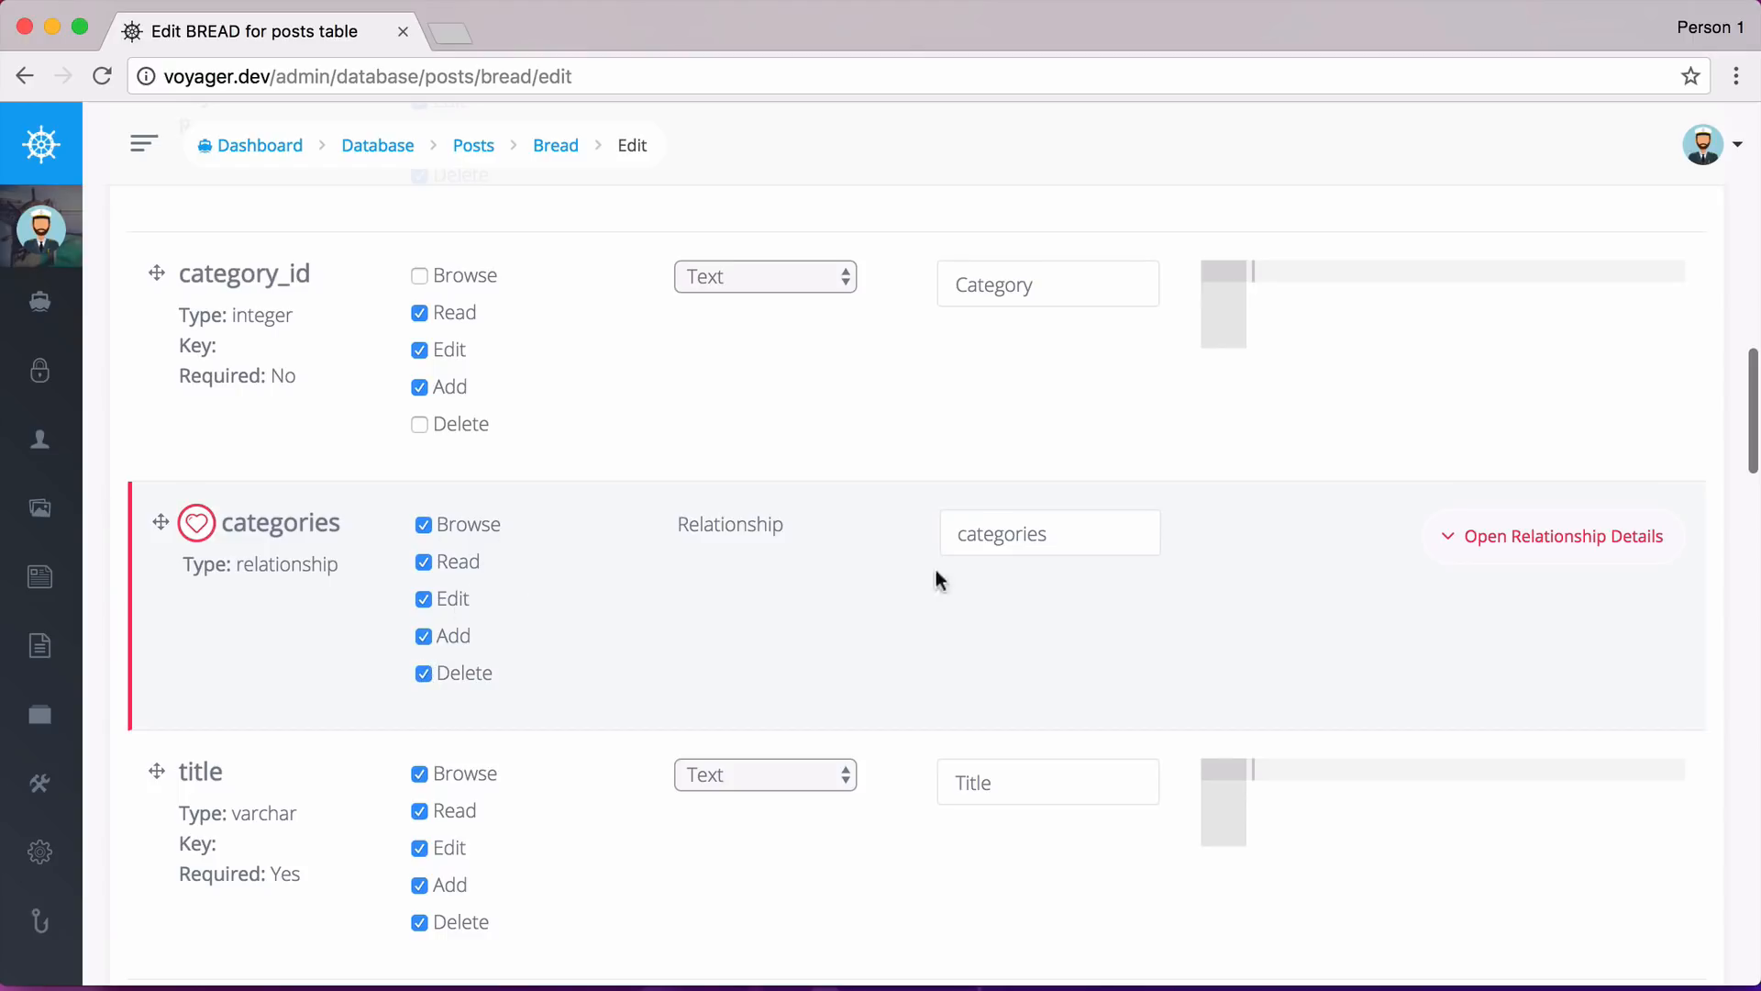
# Review the categories relationship settings and submit the posts BREAD to save it.
pyautogui.click(1565, 549)
pyautogui.scroll(-1, 1280, 592)
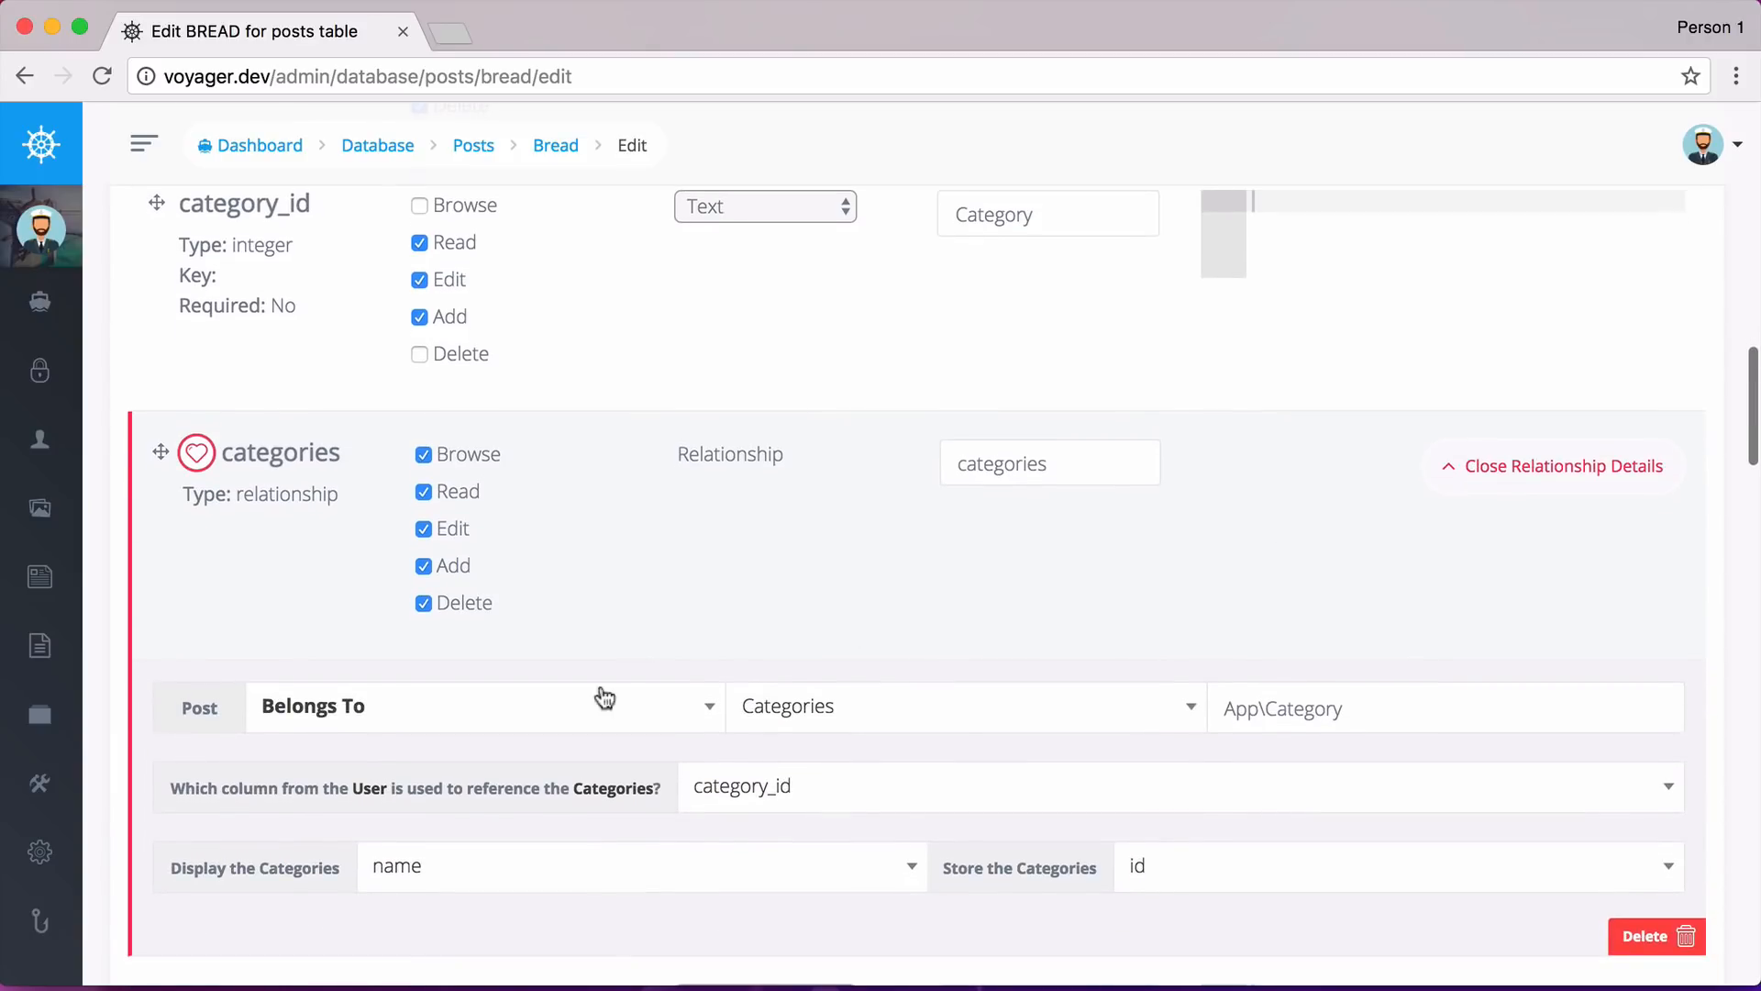
pyautogui.scroll(-1, 984, 701)
pyautogui.scroll(1, 985, 701)
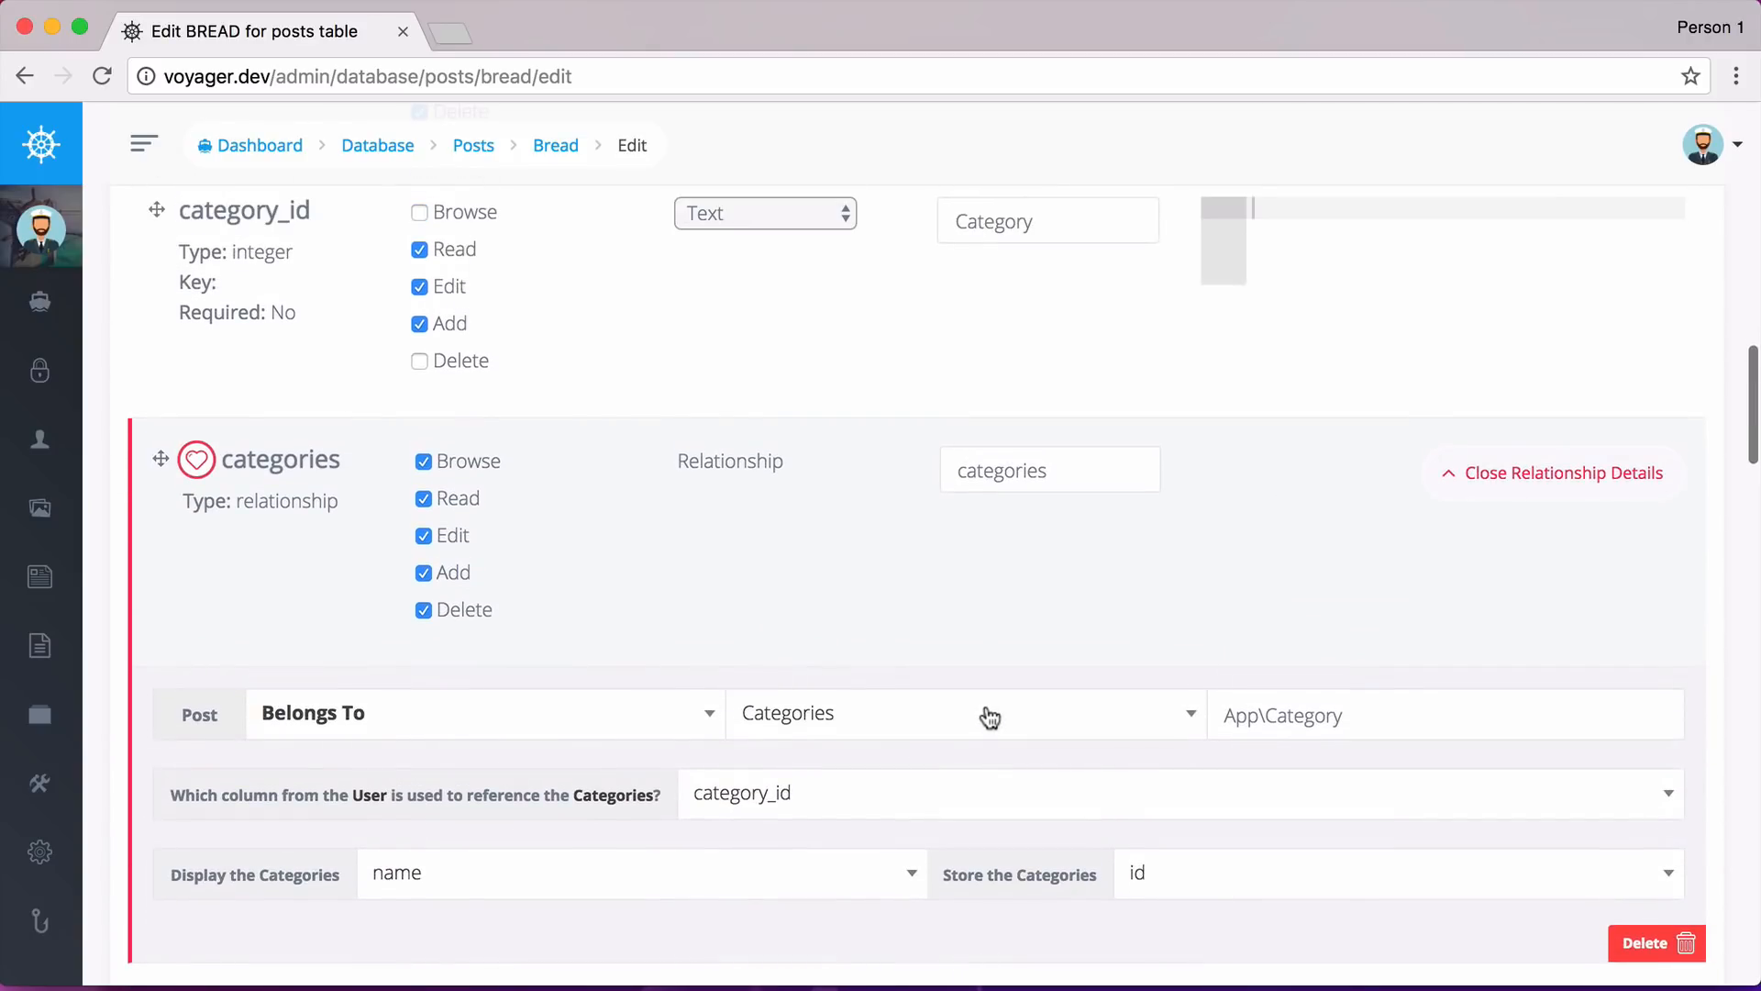
pyautogui.scroll(-5, 991, 716)
pyautogui.scroll(-5, 997, 706)
pyautogui.scroll(-5, 998, 706)
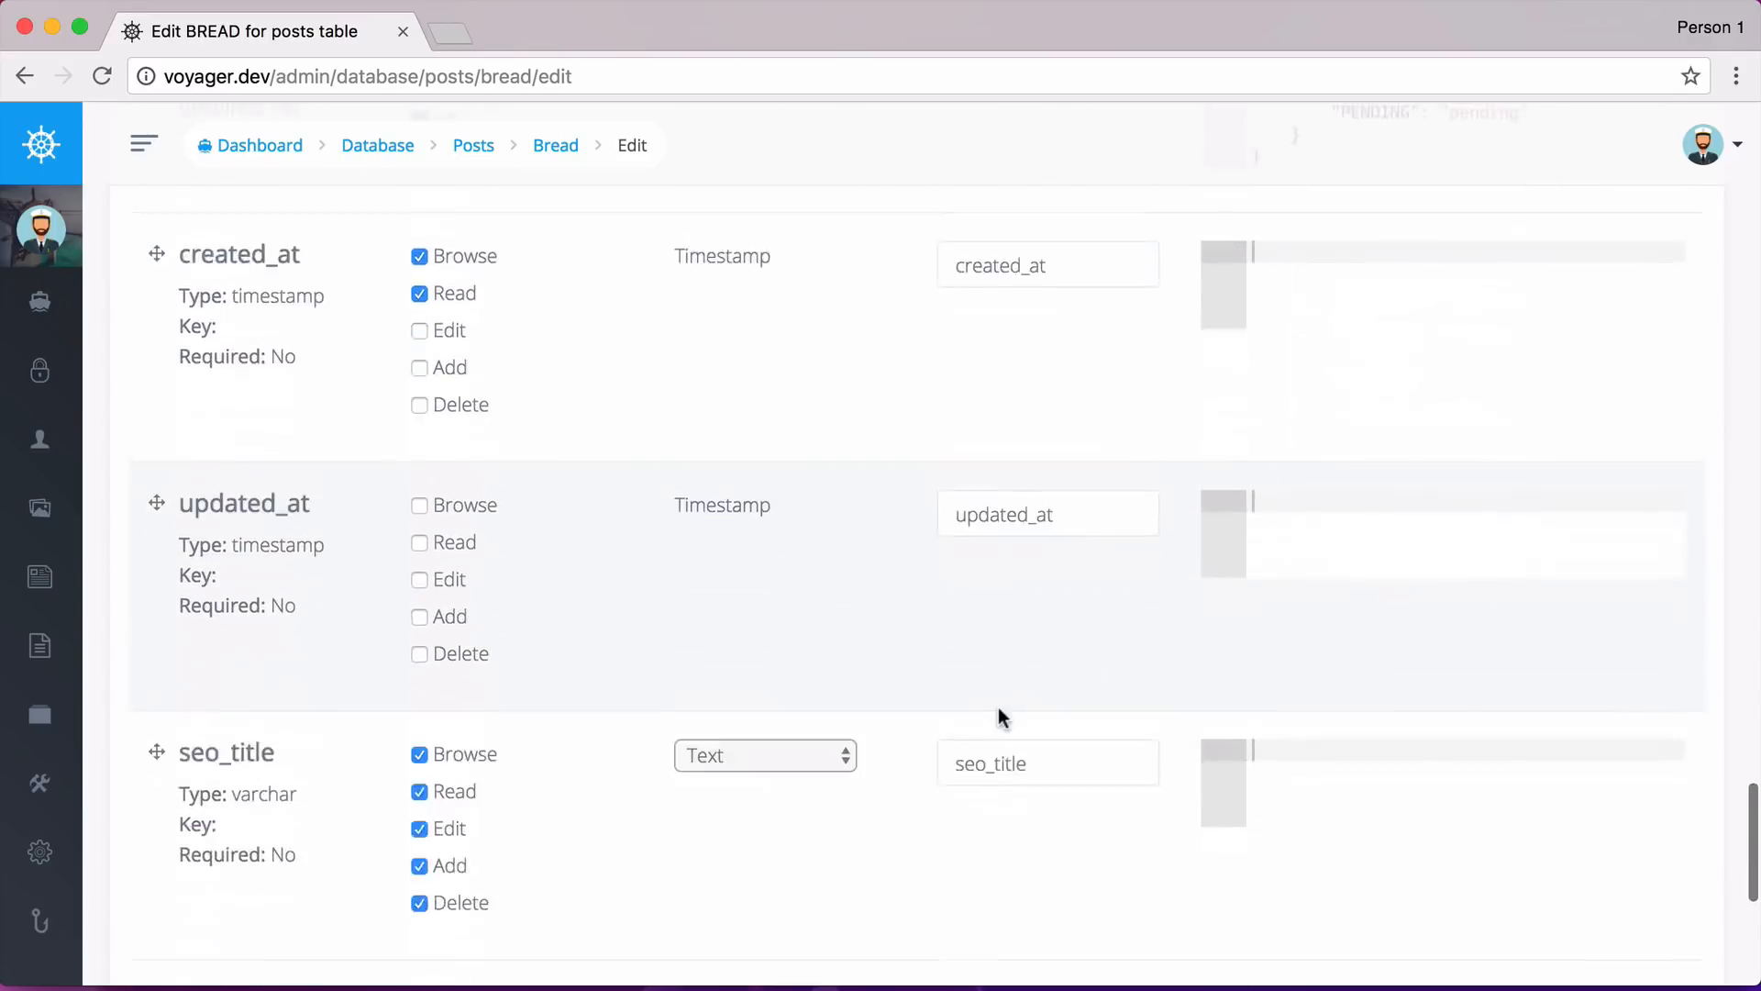
pyautogui.scroll(-5, 999, 707)
pyautogui.scroll(-2, 1069, 724)
pyautogui.click(1665, 822)
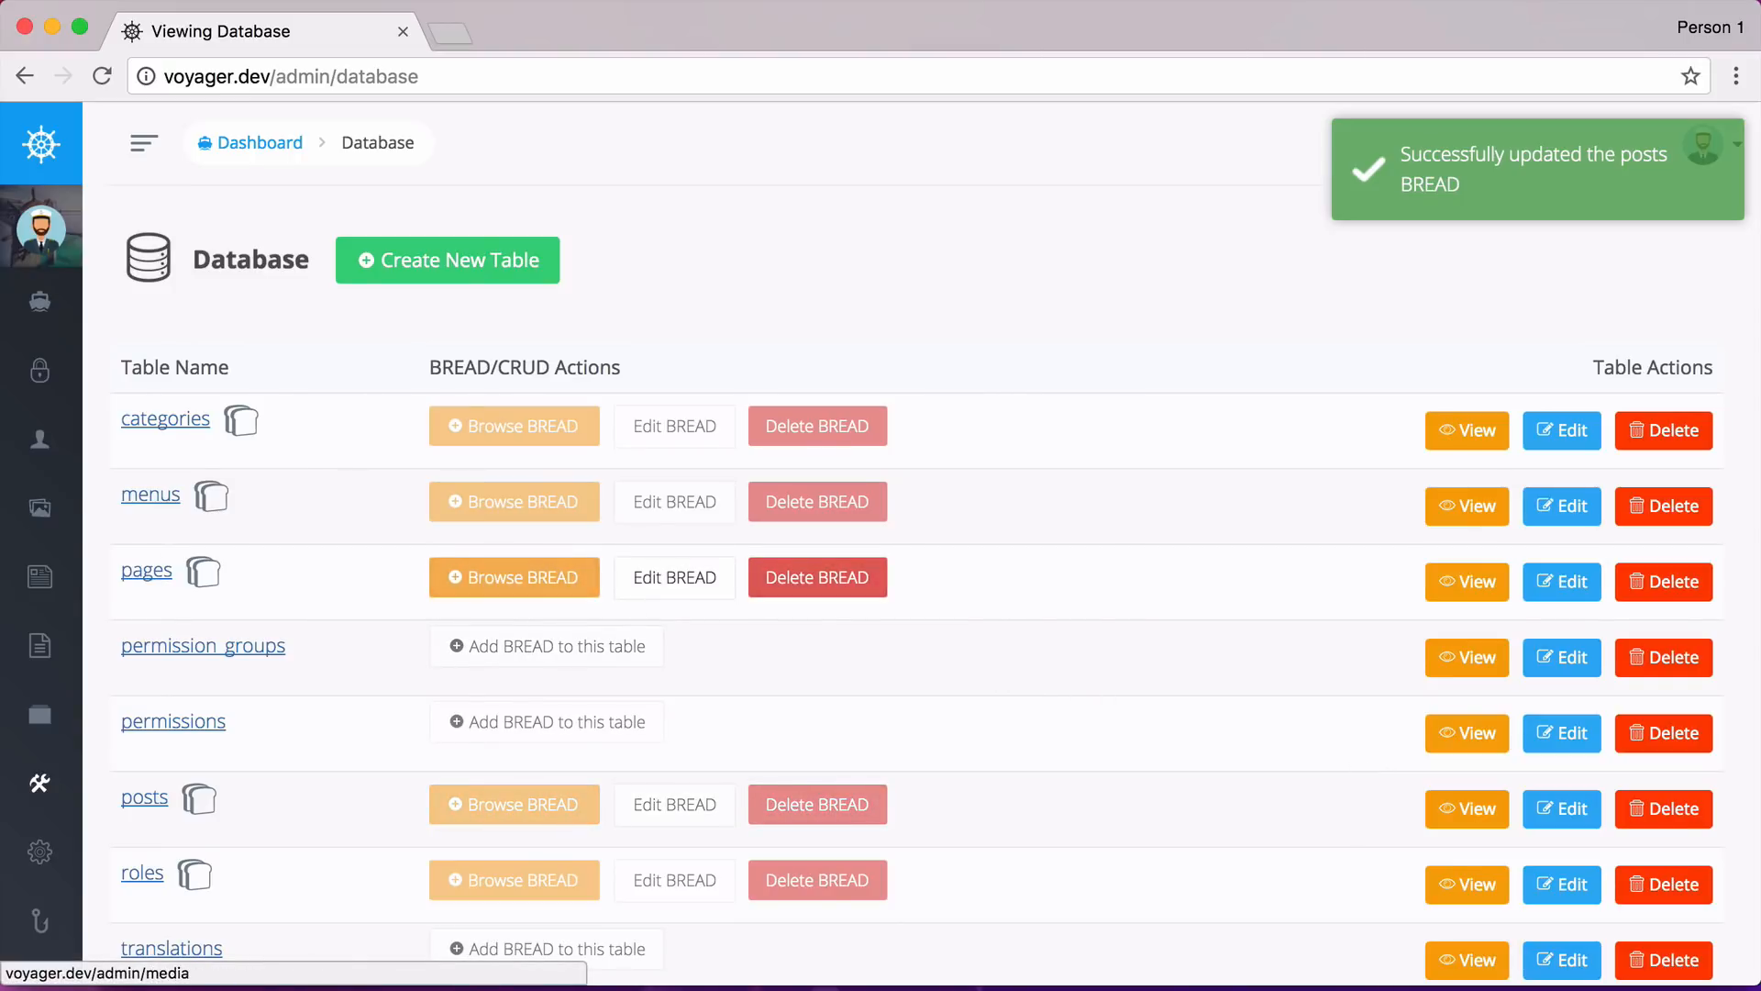
# Open Lorem Ipsum Post for editing from the Posts list.
pyautogui.click(96, 585)
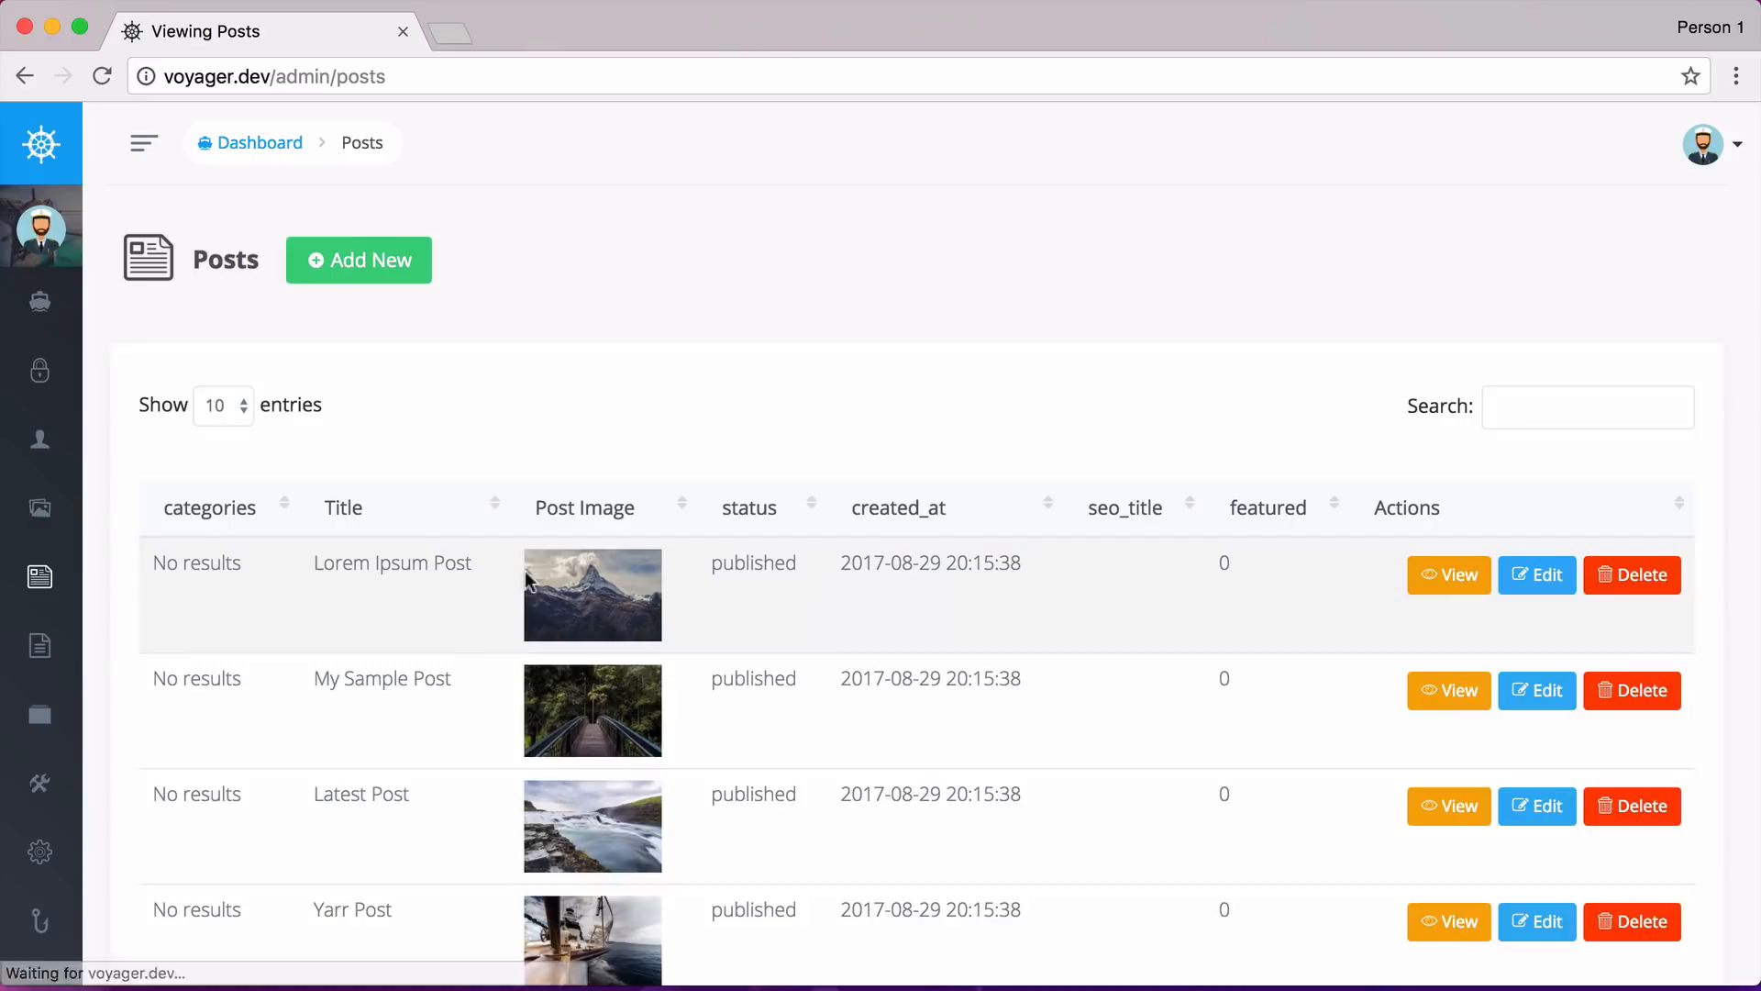
pyautogui.click(1537, 573)
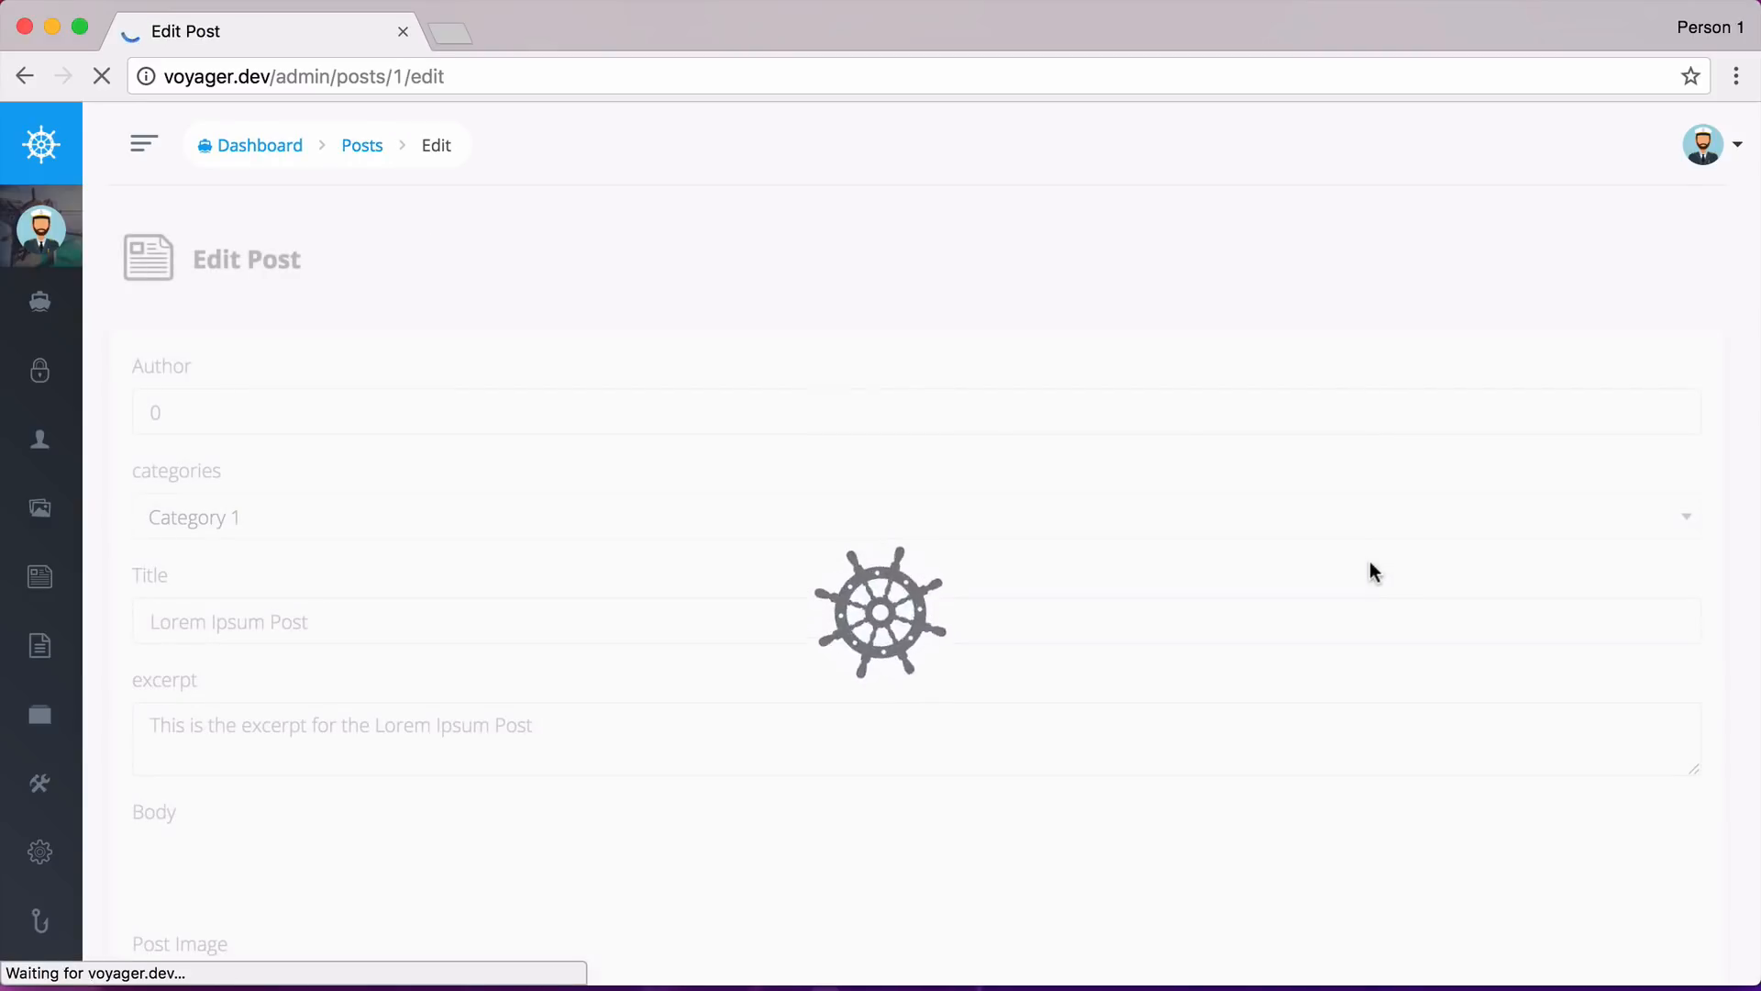
# Check the categories dropdown offers Category 1 and Category 2, keep Category 1, and inspect Author still 0.
pyautogui.click(524, 522)
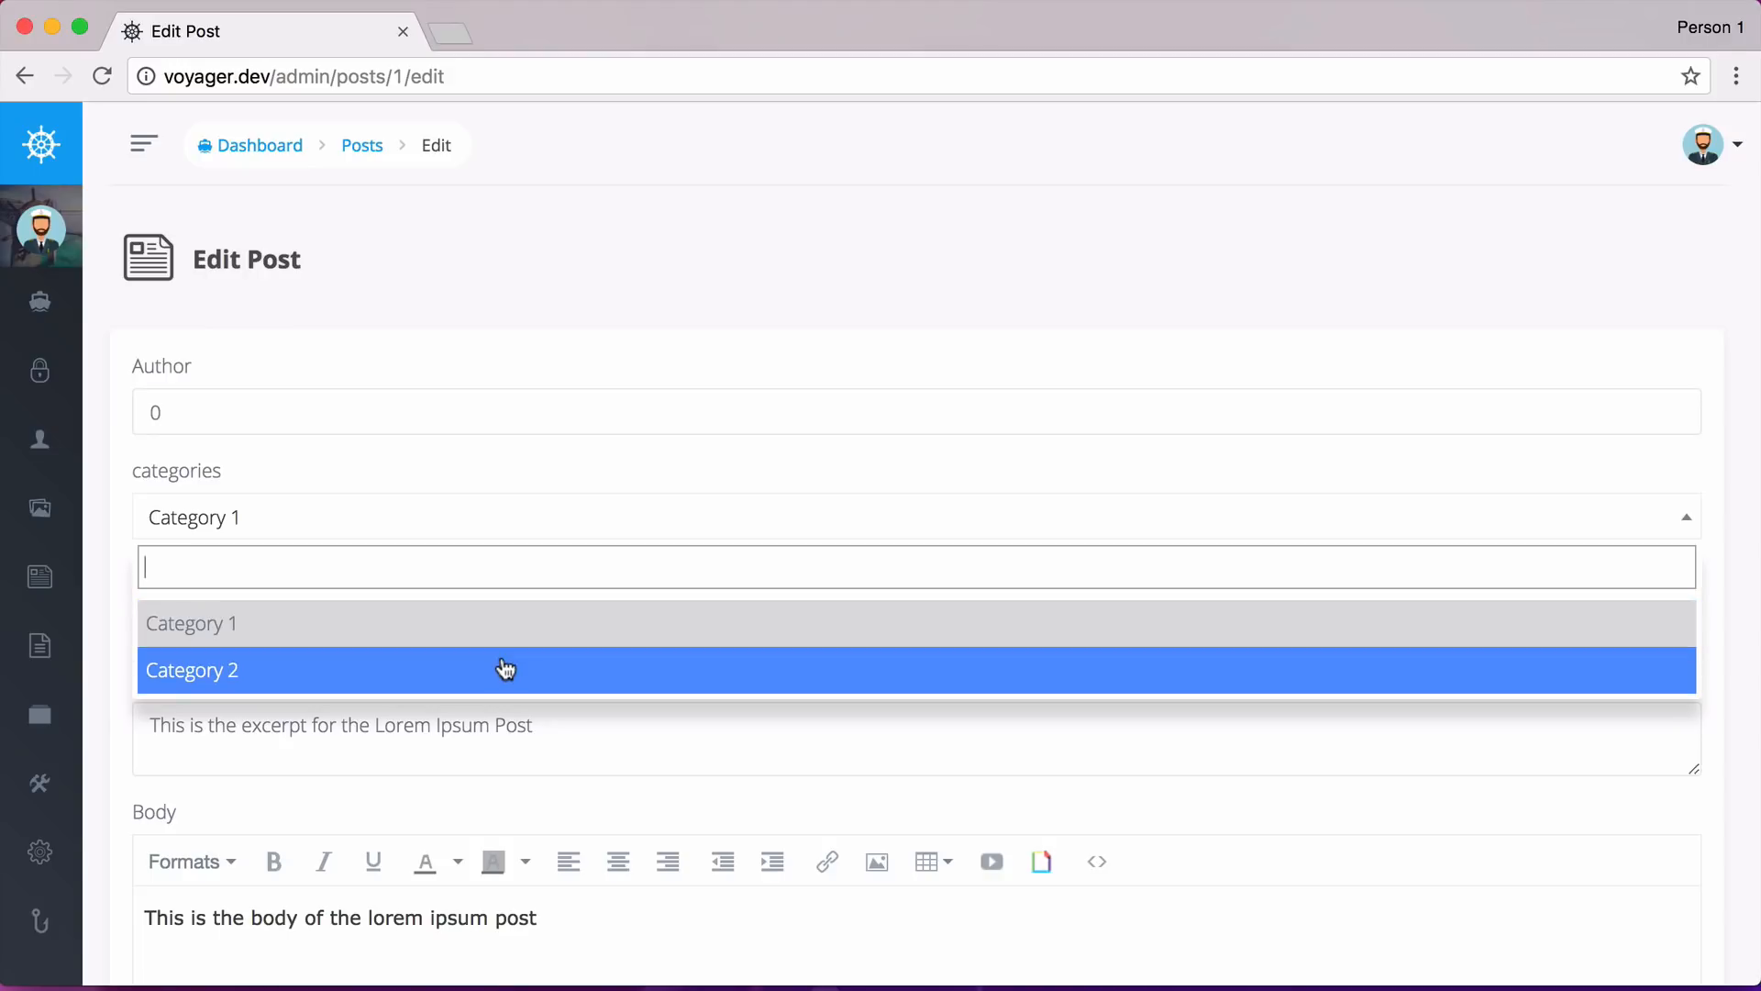
pyautogui.click(386, 470)
pyautogui.click(239, 415)
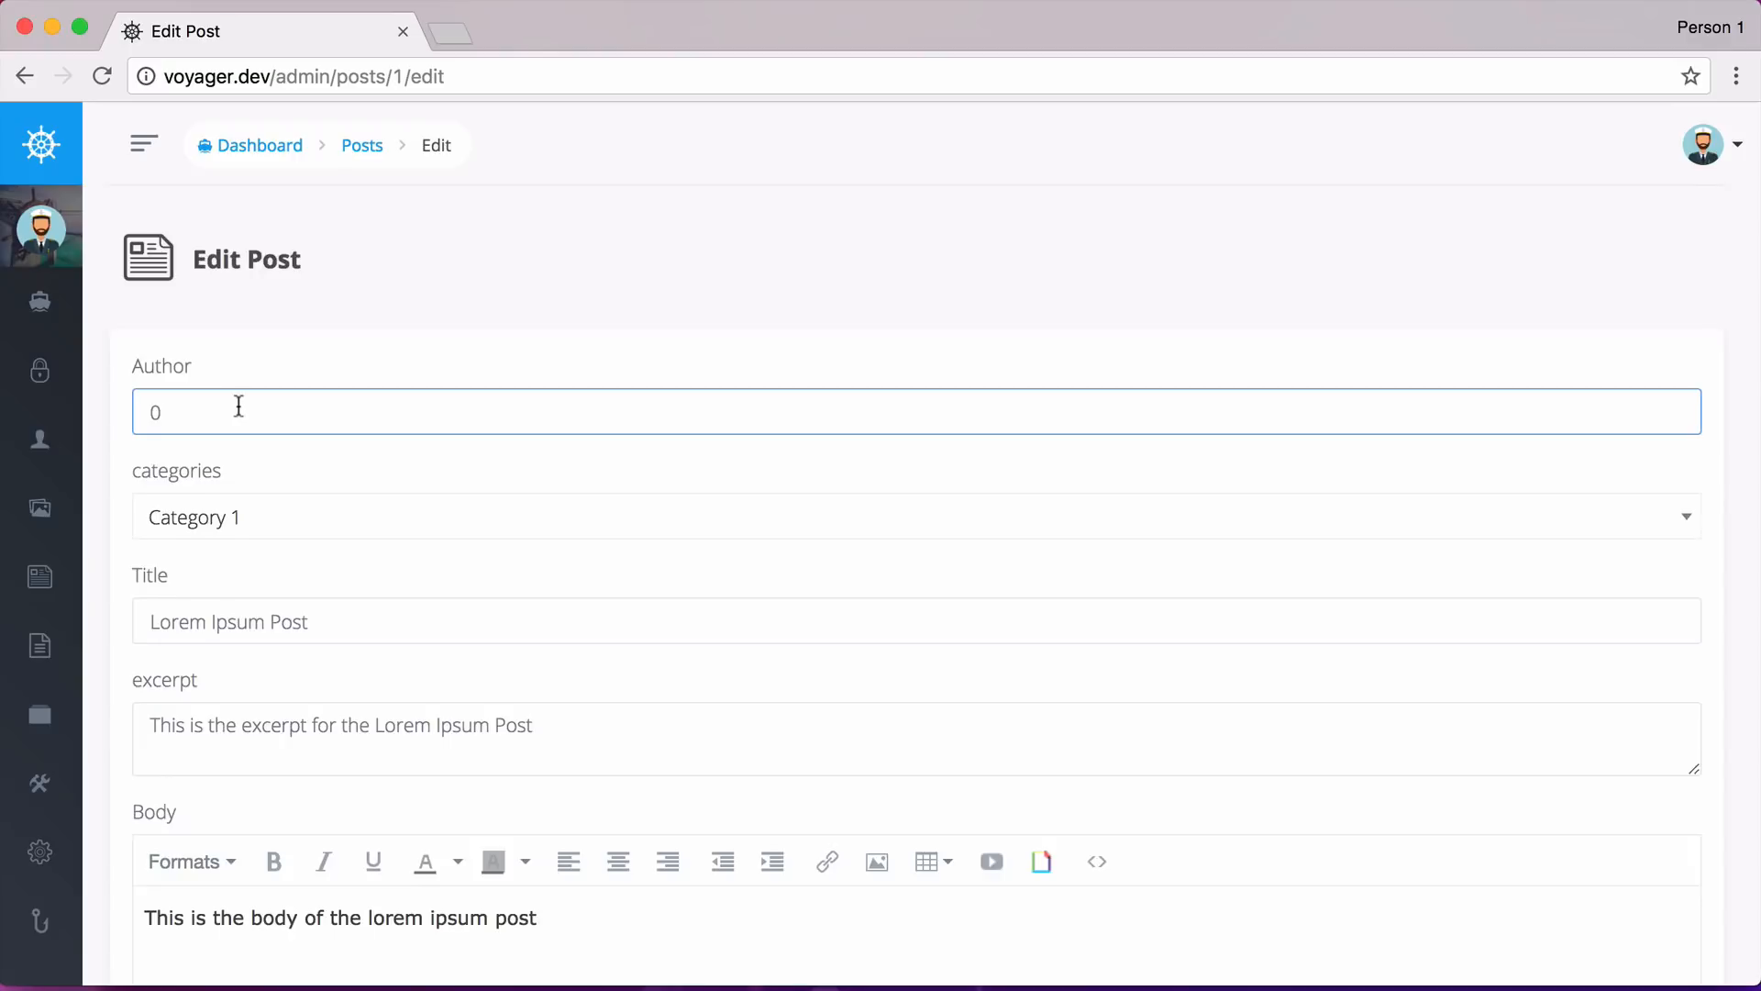
pyautogui.scroll(-2, 234, 413)
pyautogui.scroll(2, 208, 340)
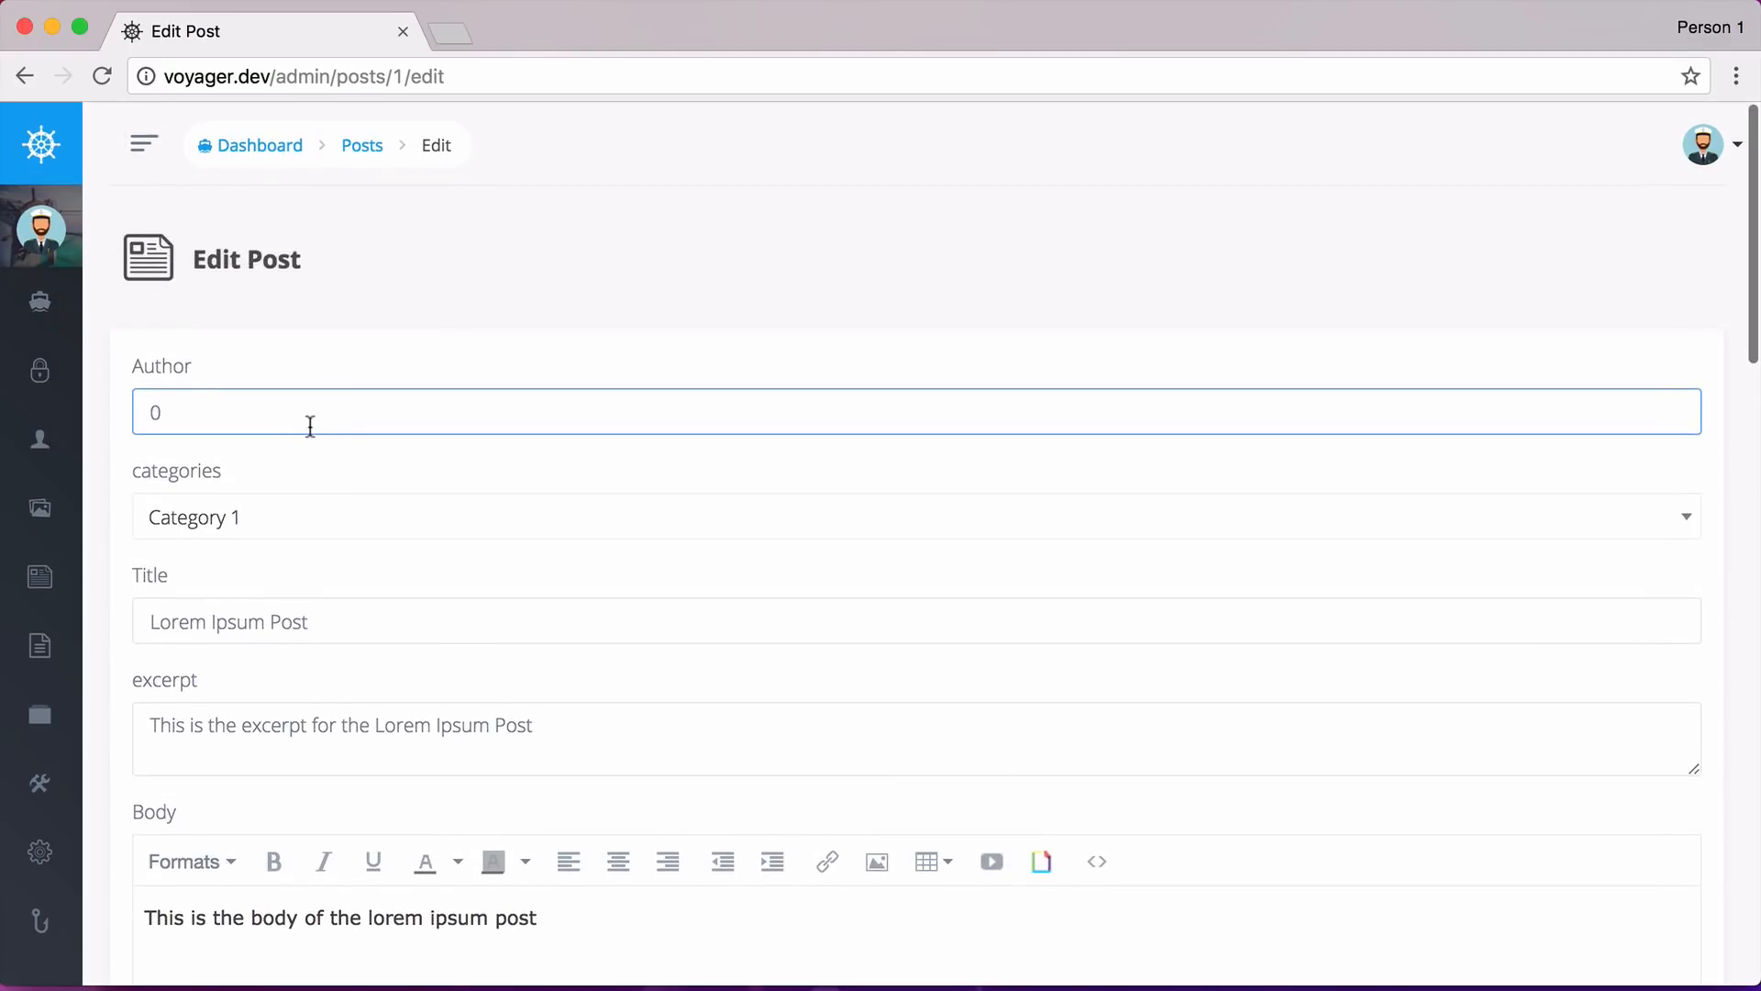
# Go back to Tools > Database, edit the posts BREAD, and start creating another relationship.
pyautogui.click(40, 782)
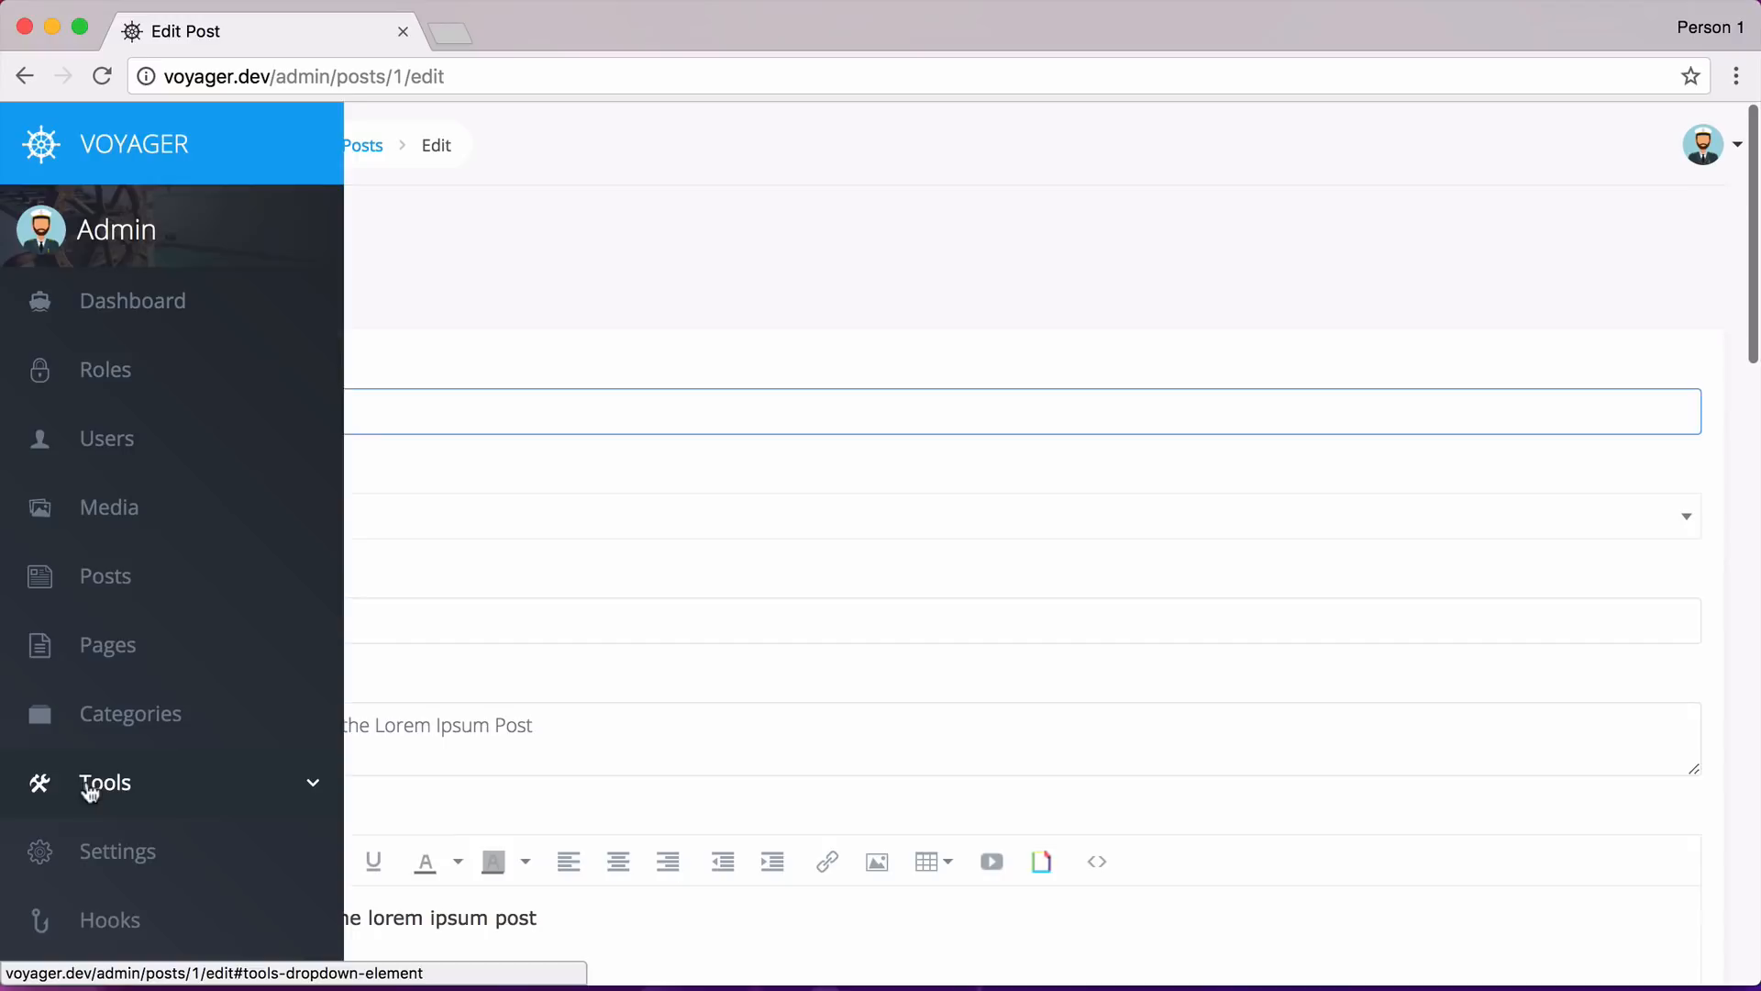
pyautogui.scroll(-1, 204, 793)
pyautogui.click(135, 734)
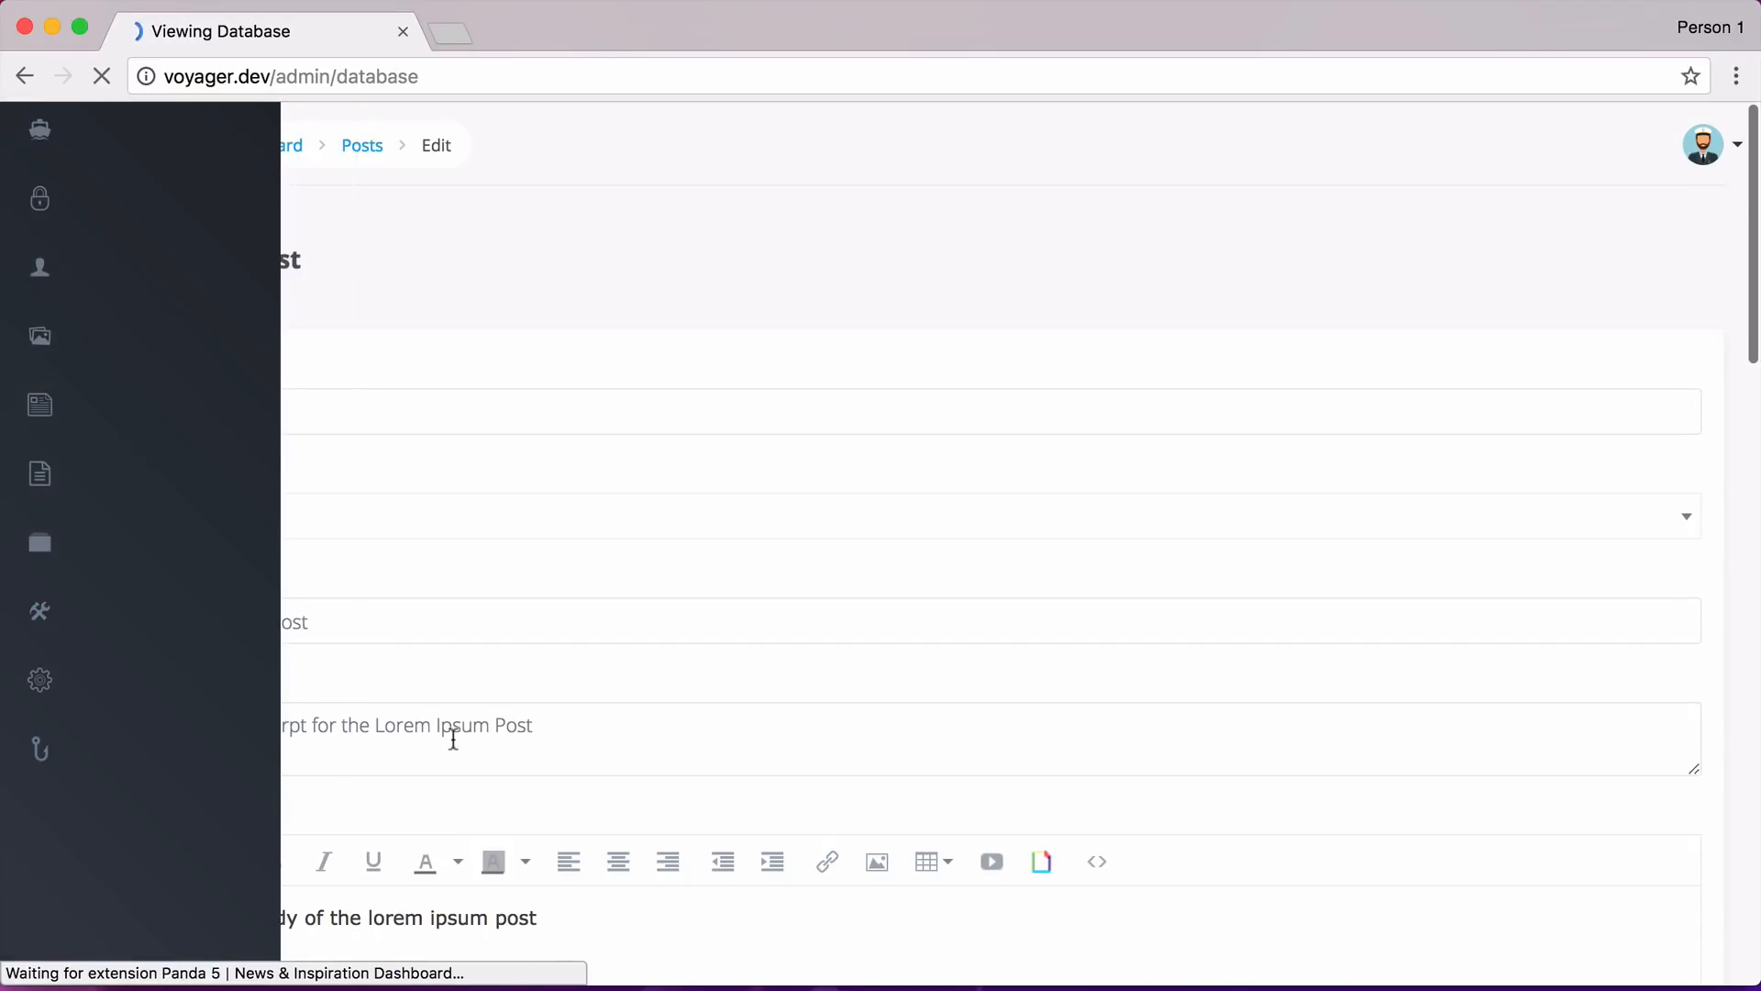
pyautogui.scroll(-3, 786, 684)
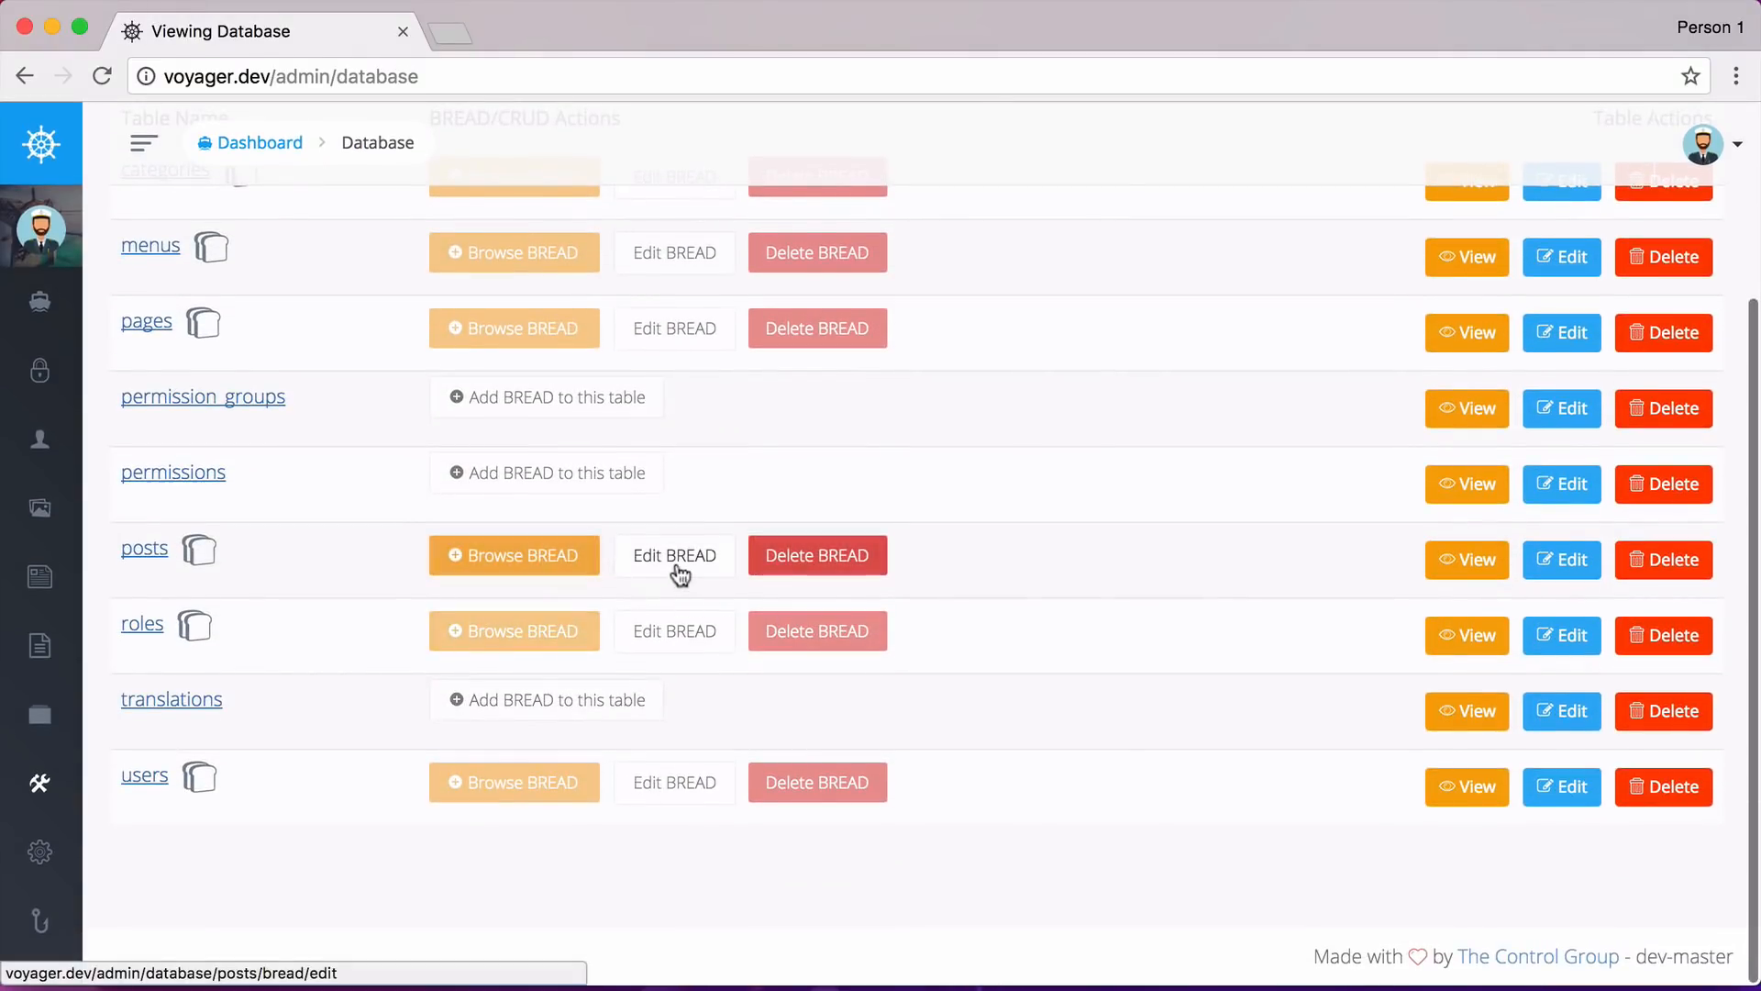
pyautogui.click(675, 555)
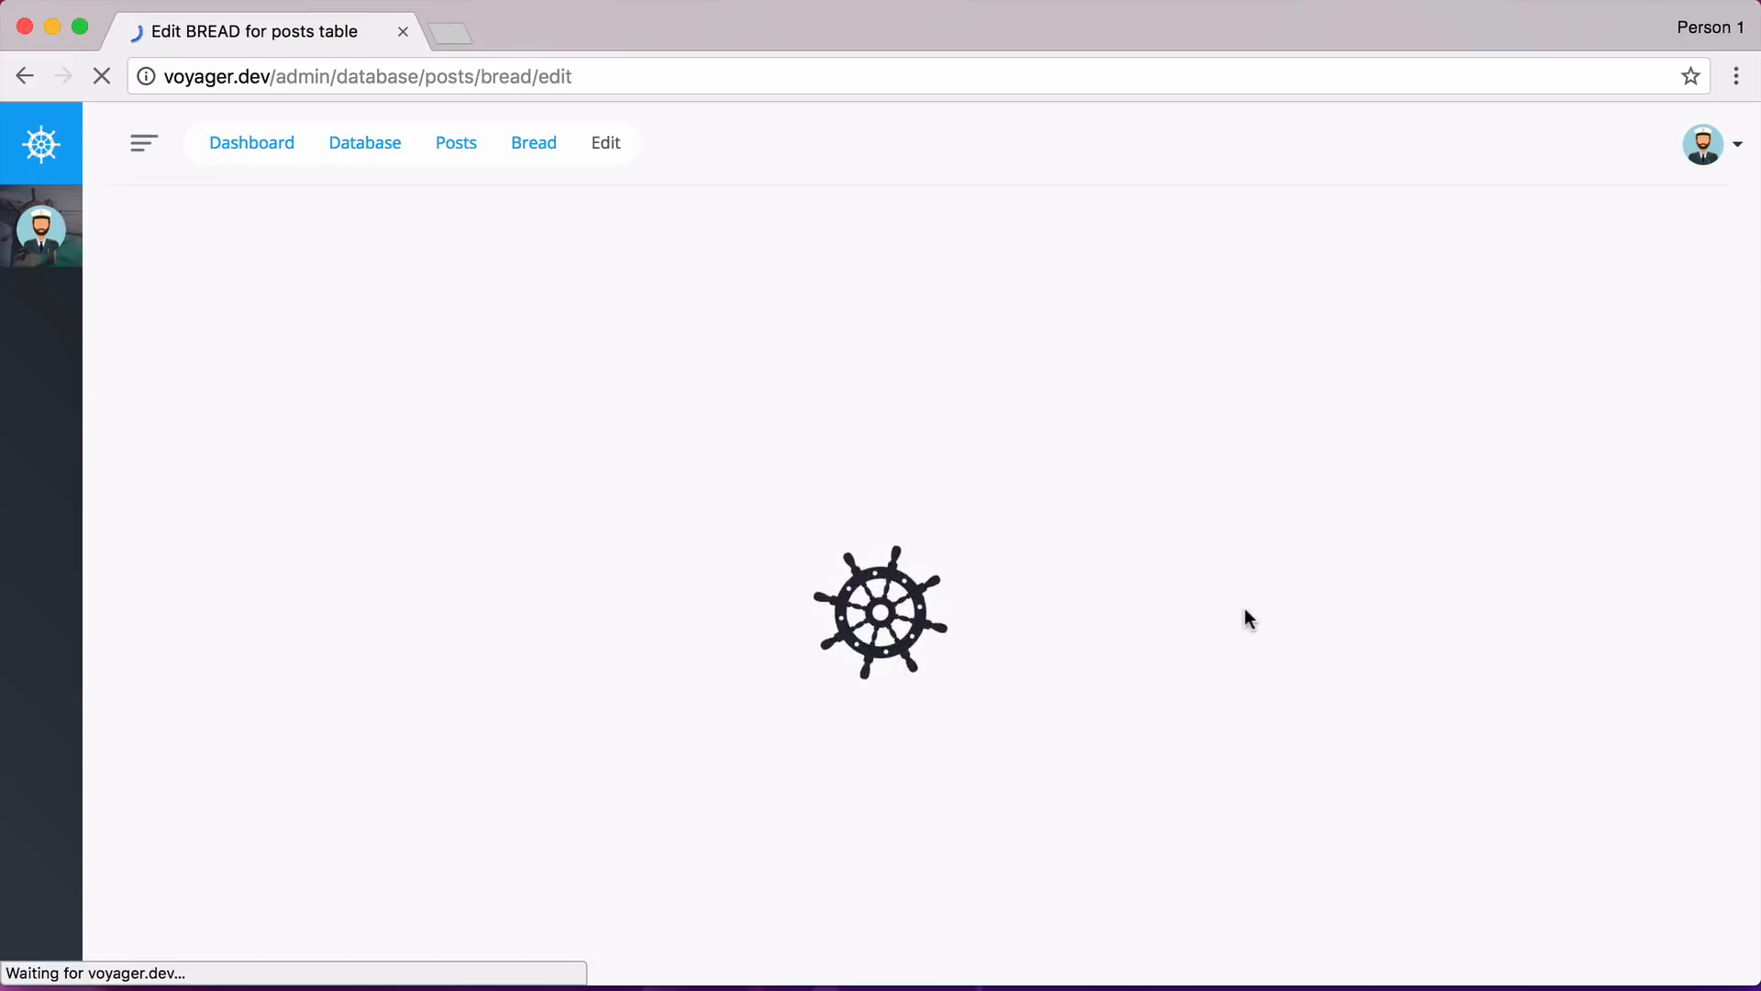
pyautogui.scroll(-10, 1004, 648)
pyautogui.scroll(-10, 819, 717)
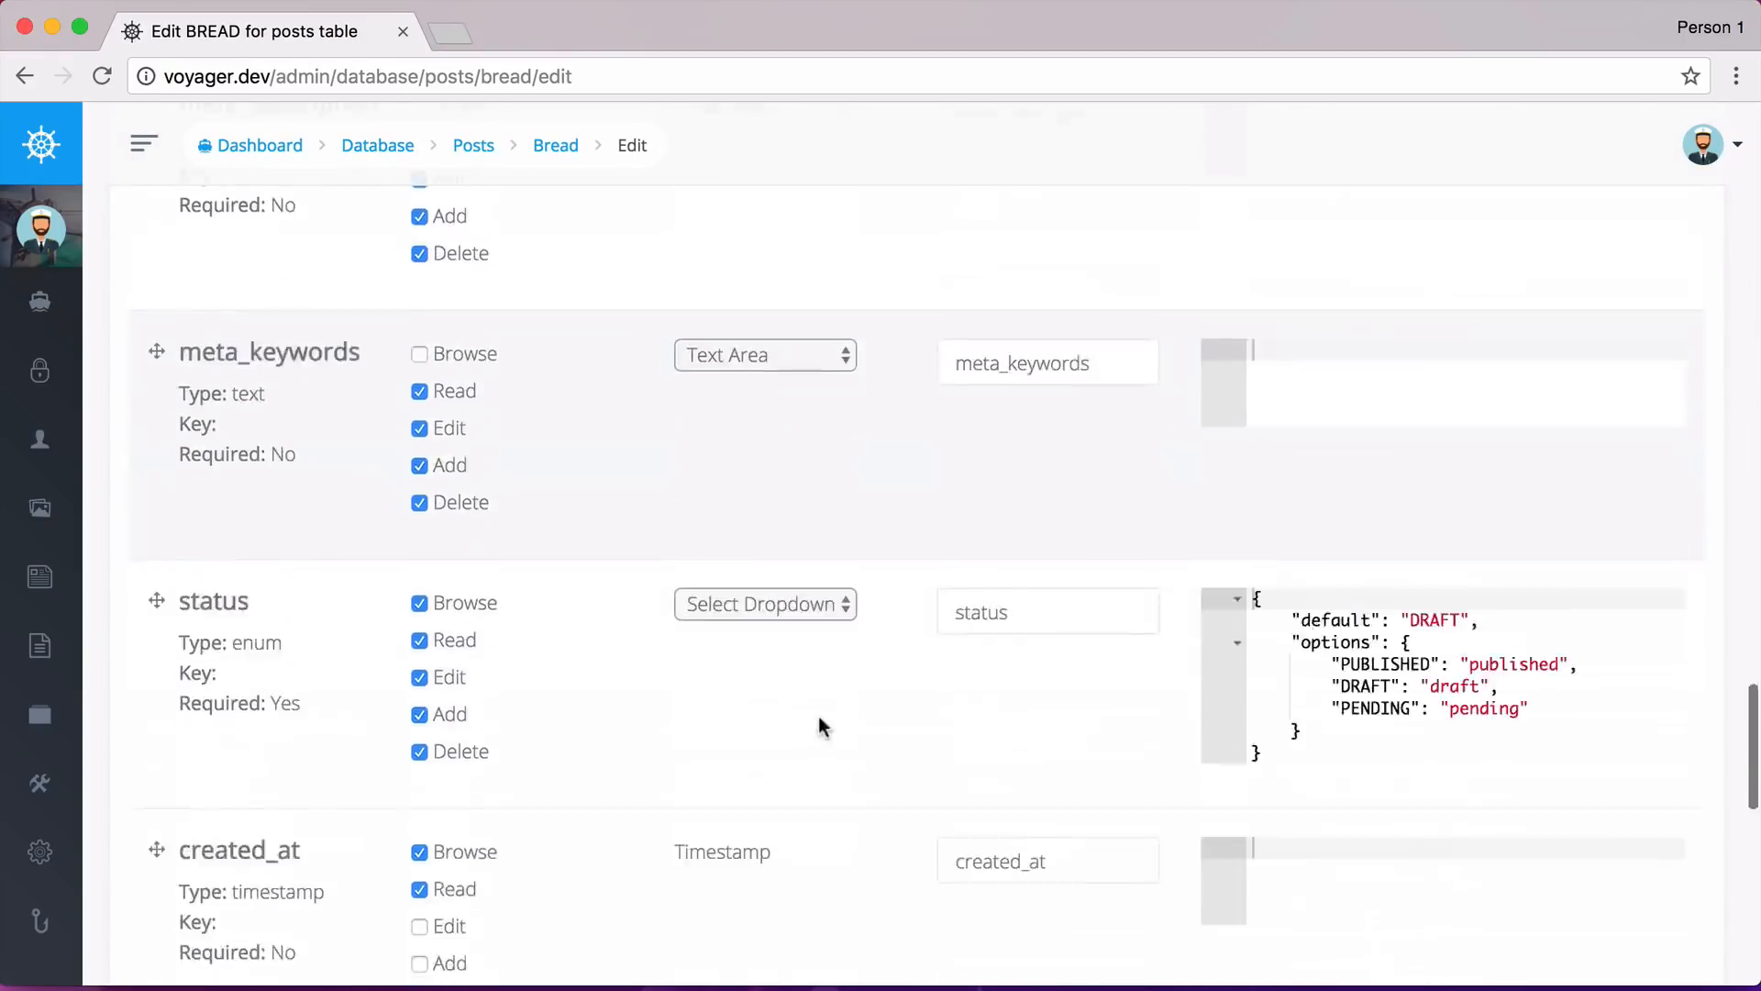
pyautogui.scroll(-8, 689, 743)
pyautogui.scroll(-5, 573, 764)
pyautogui.click(356, 714)
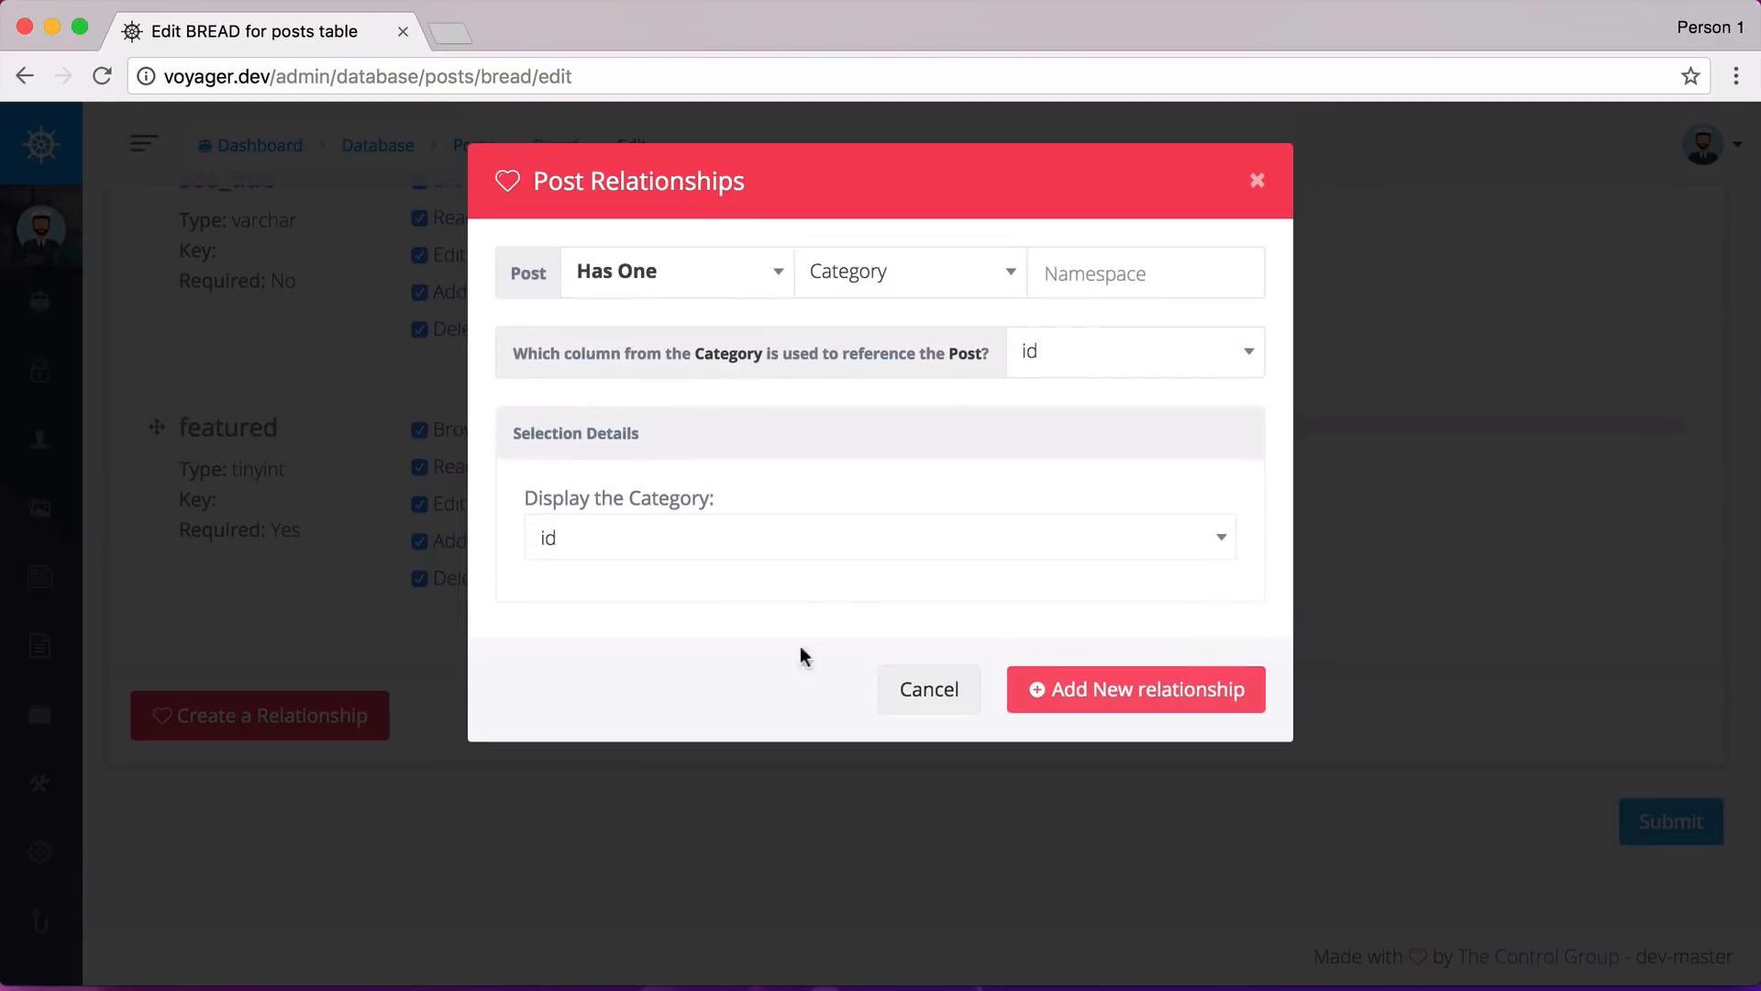
# Set the relationship to Belongs To the User model with namespace App\User.
pyautogui.click(764, 281)
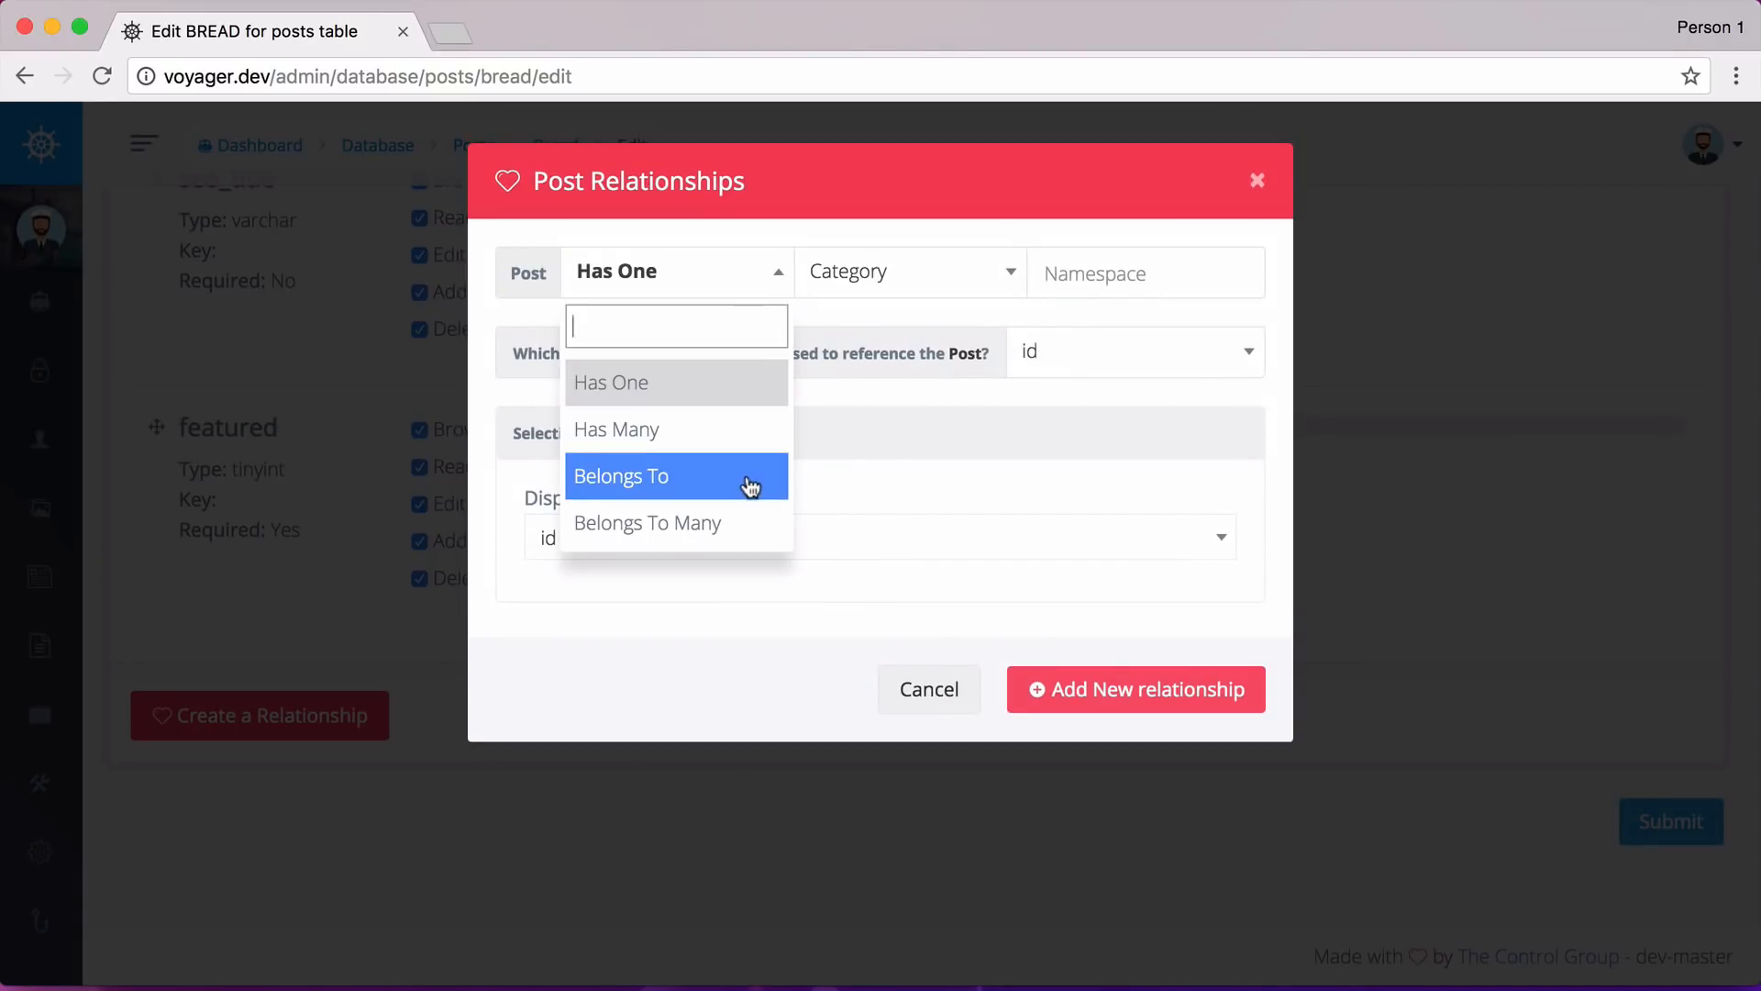
pyautogui.click(675, 476)
pyautogui.click(909, 274)
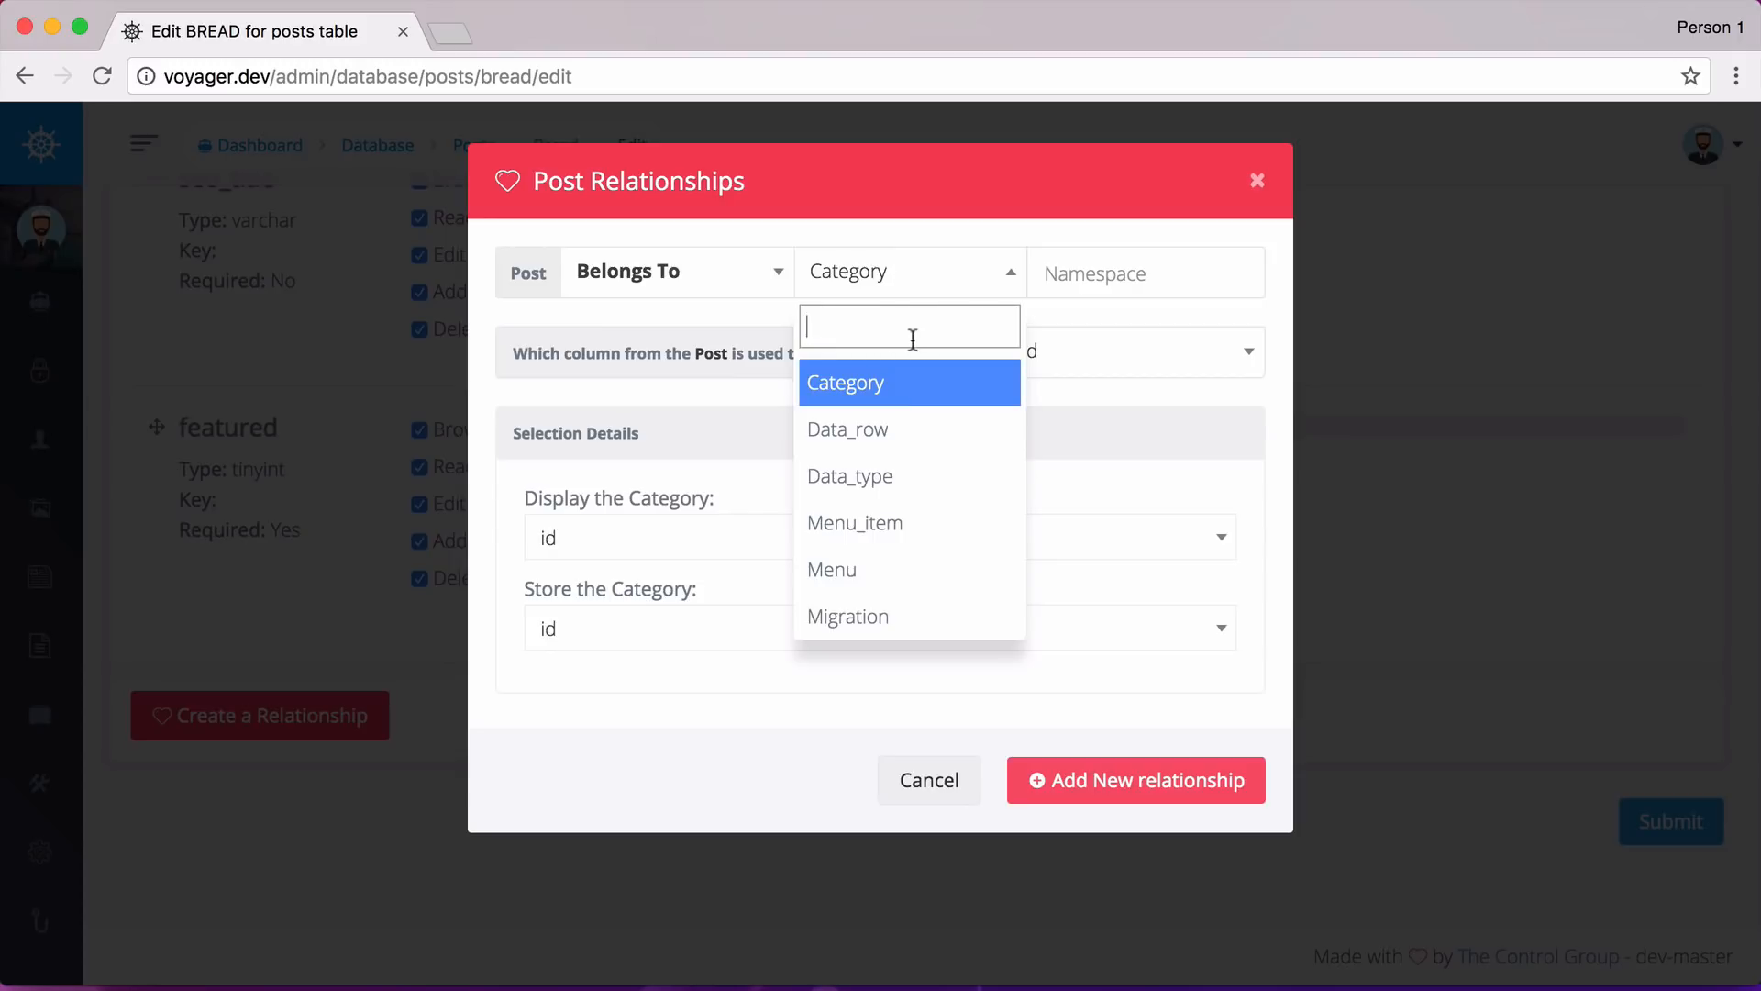
pyautogui.write('user')
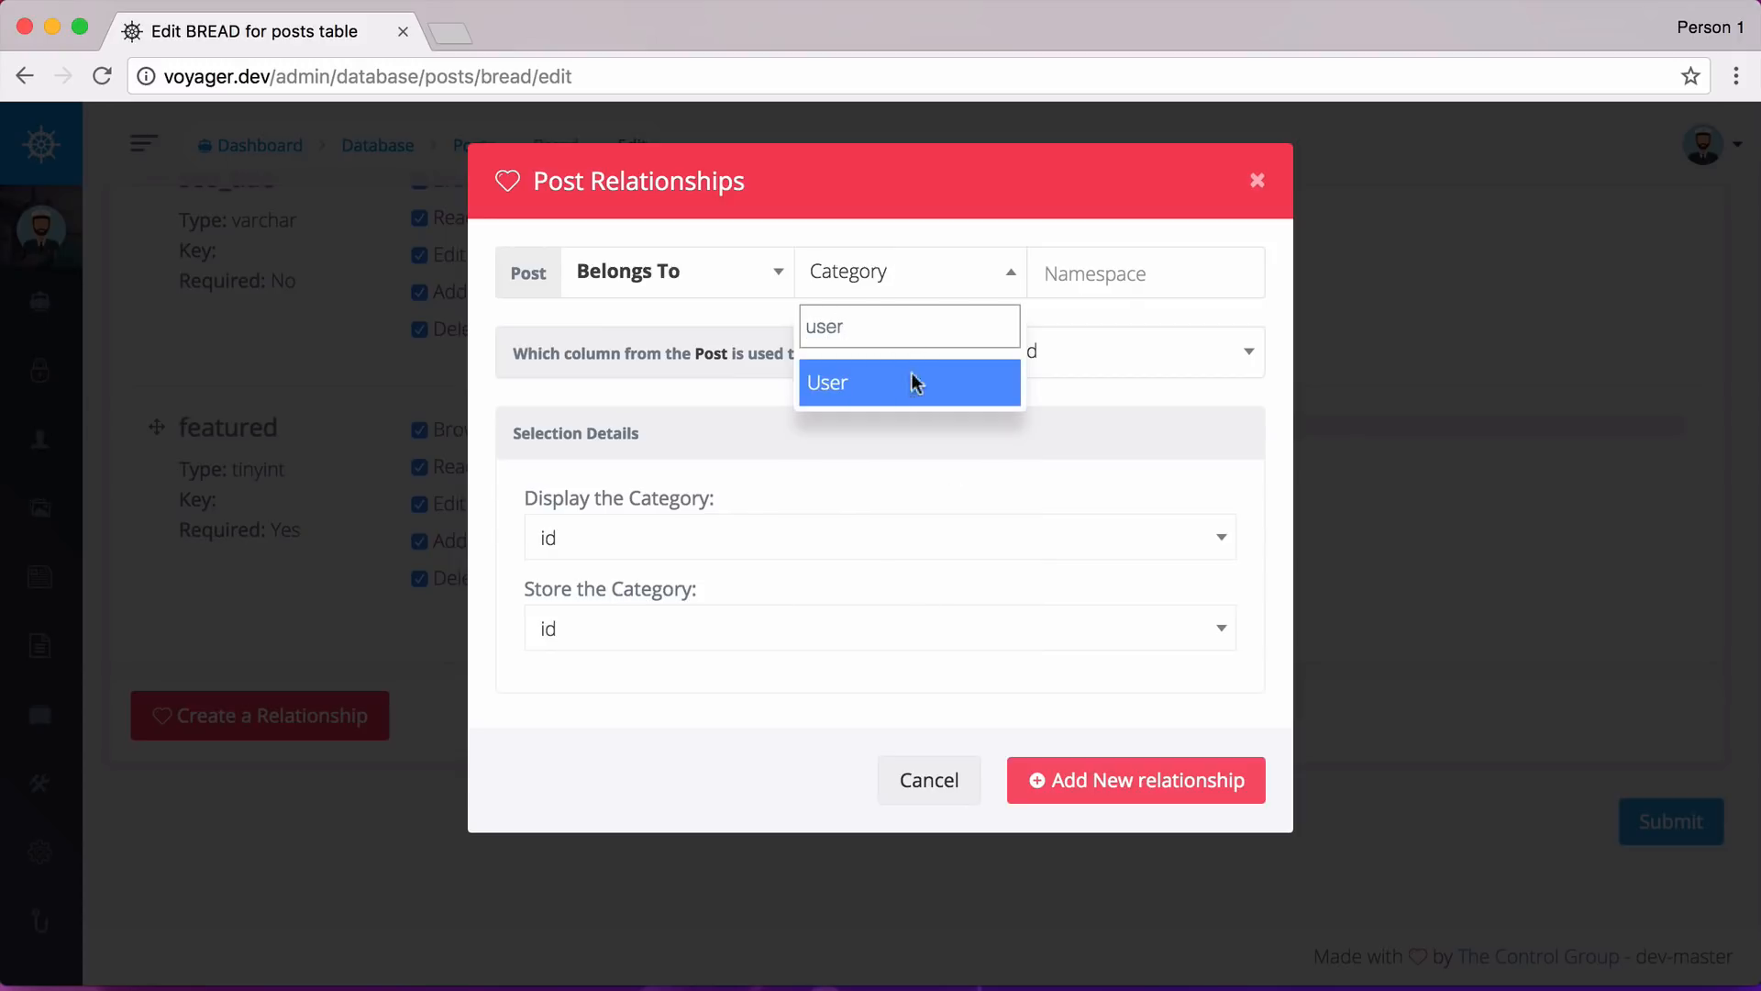
pyautogui.click(914, 382)
pyautogui.click(1130, 274)
pyautogui.write('App\\User')
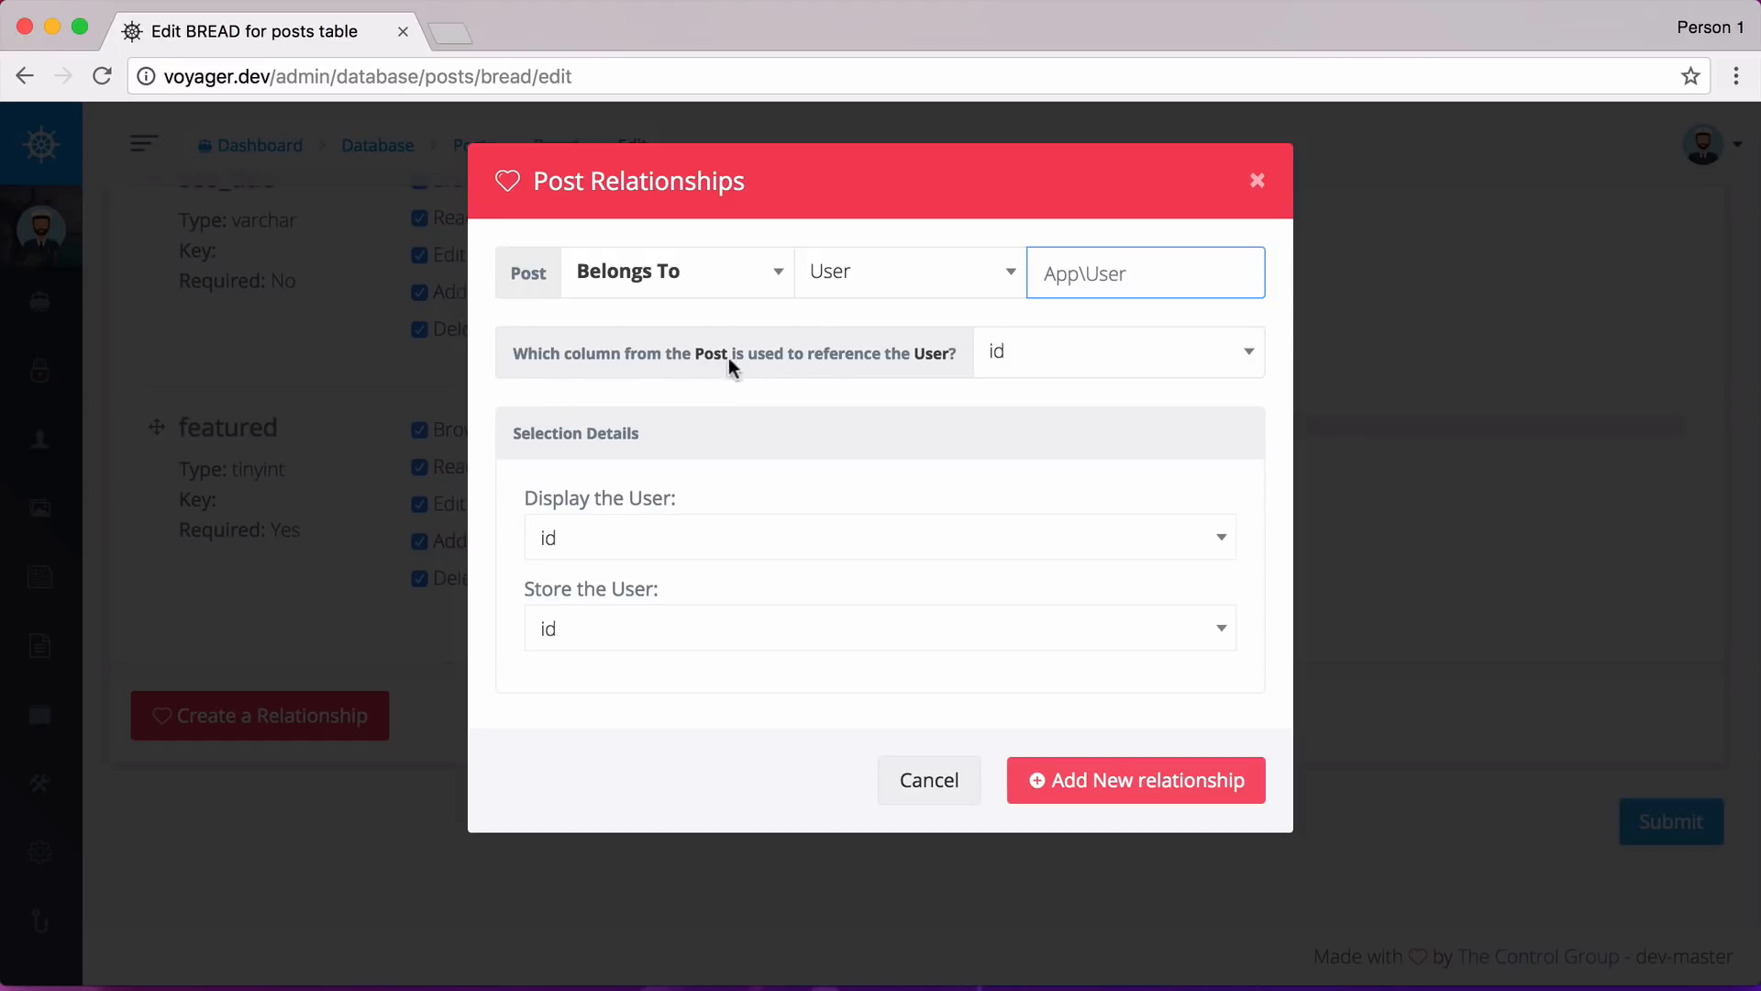
# Link posts to users through author_id, display each user's name, and add the relationship.
pyautogui.click(1090, 355)
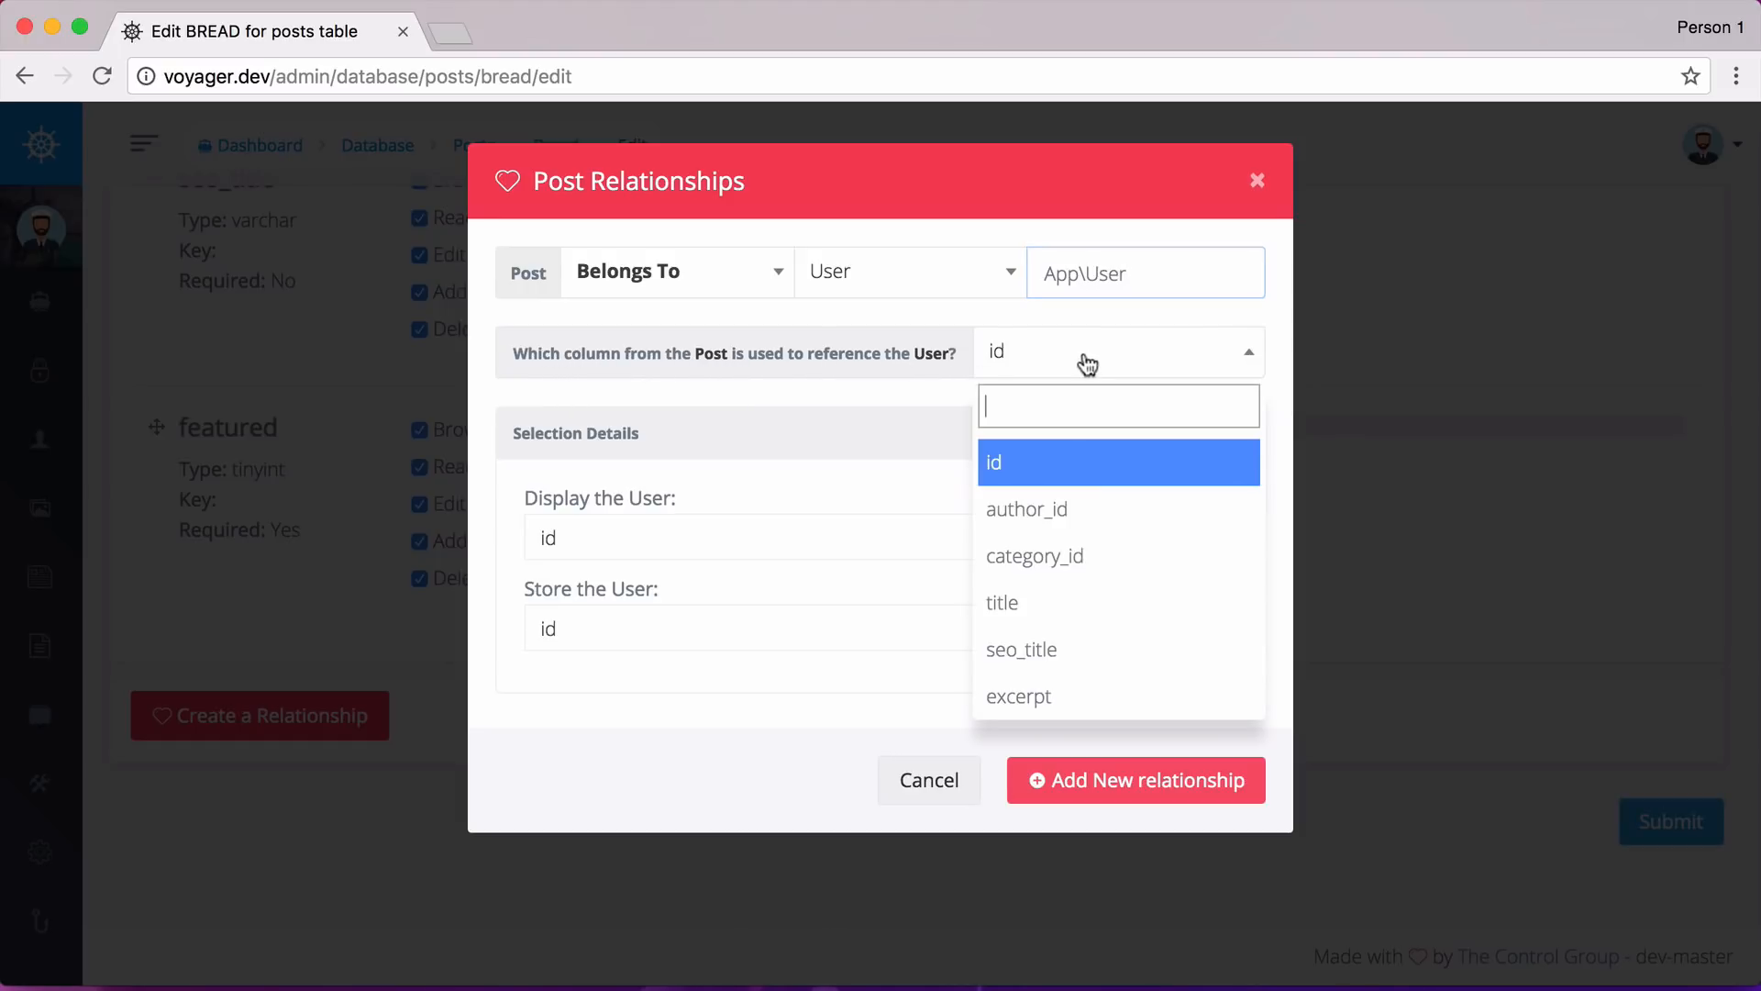
pyautogui.click(1067, 513)
pyautogui.click(850, 538)
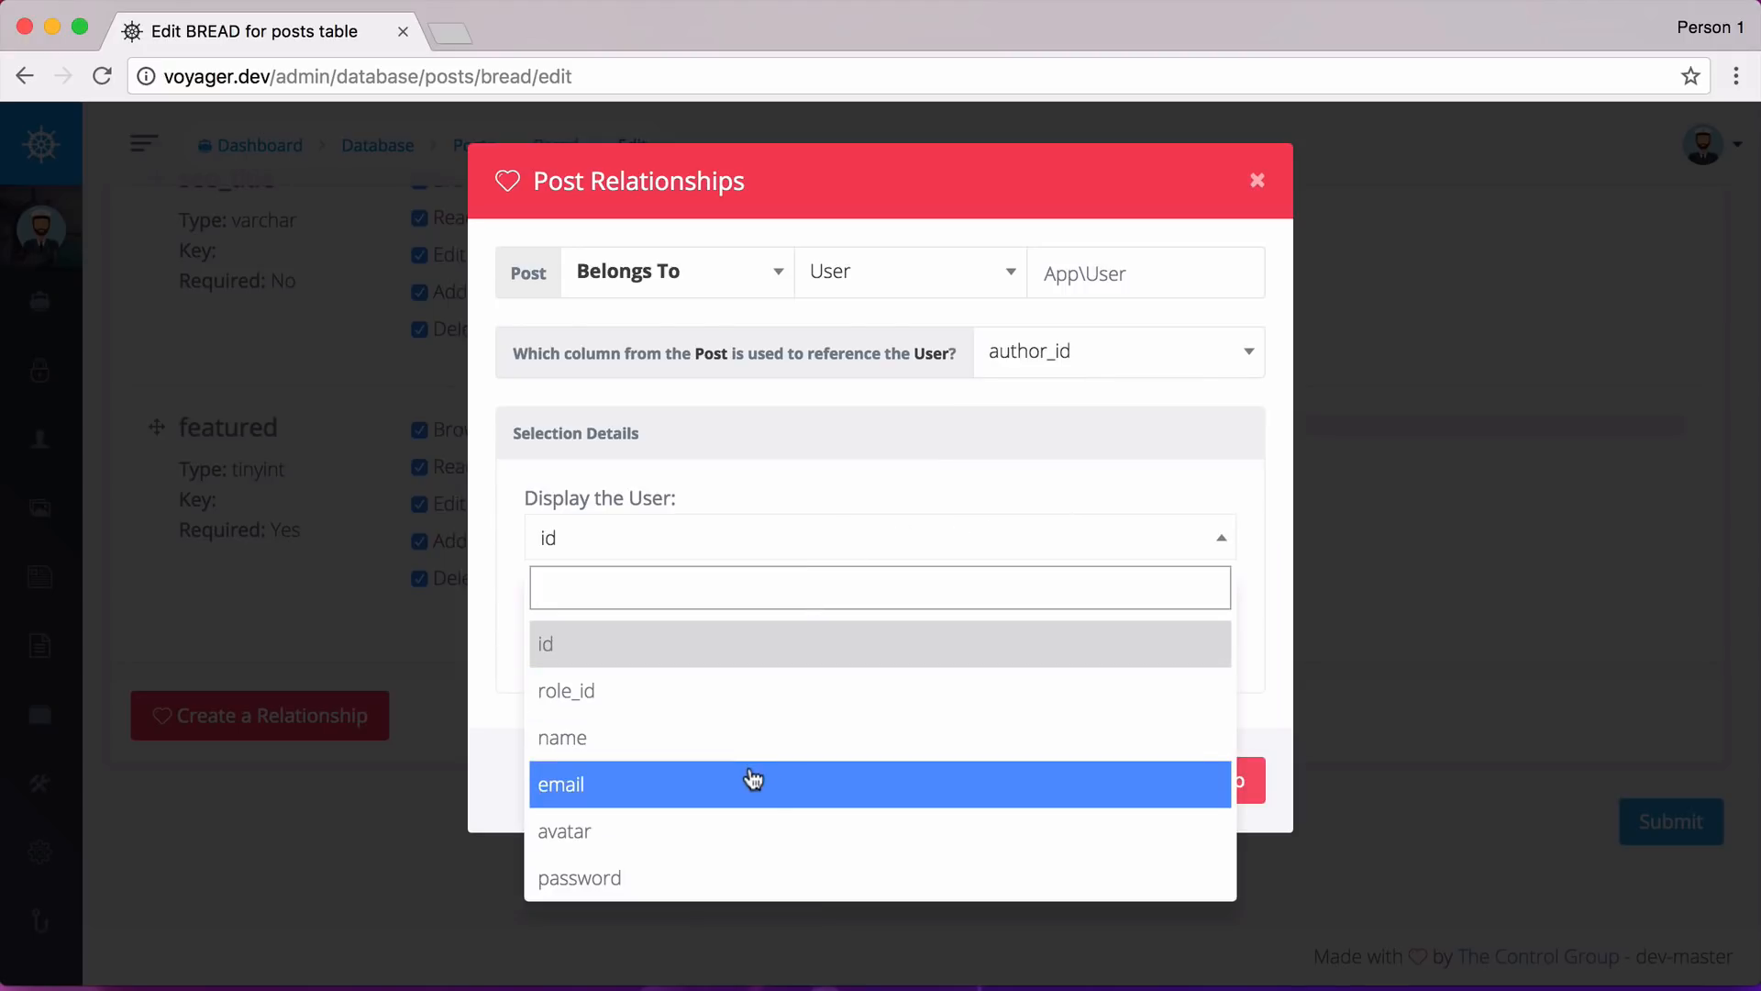
pyautogui.click(681, 748)
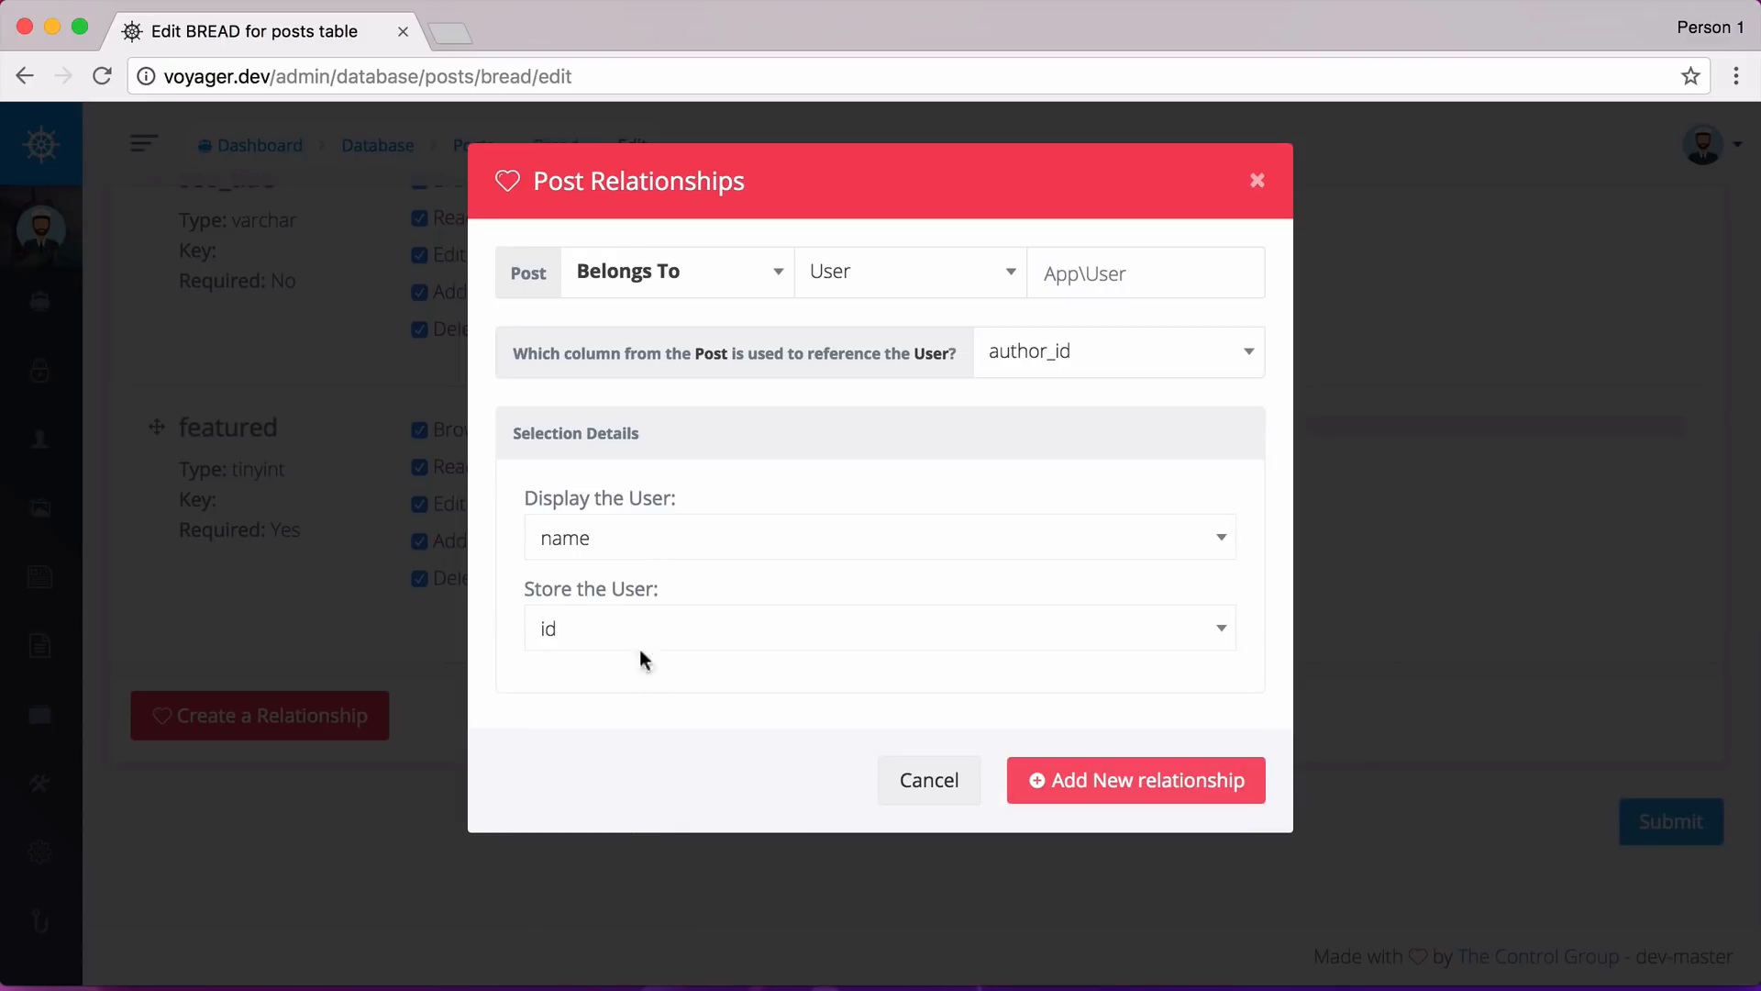
pyautogui.click(1097, 780)
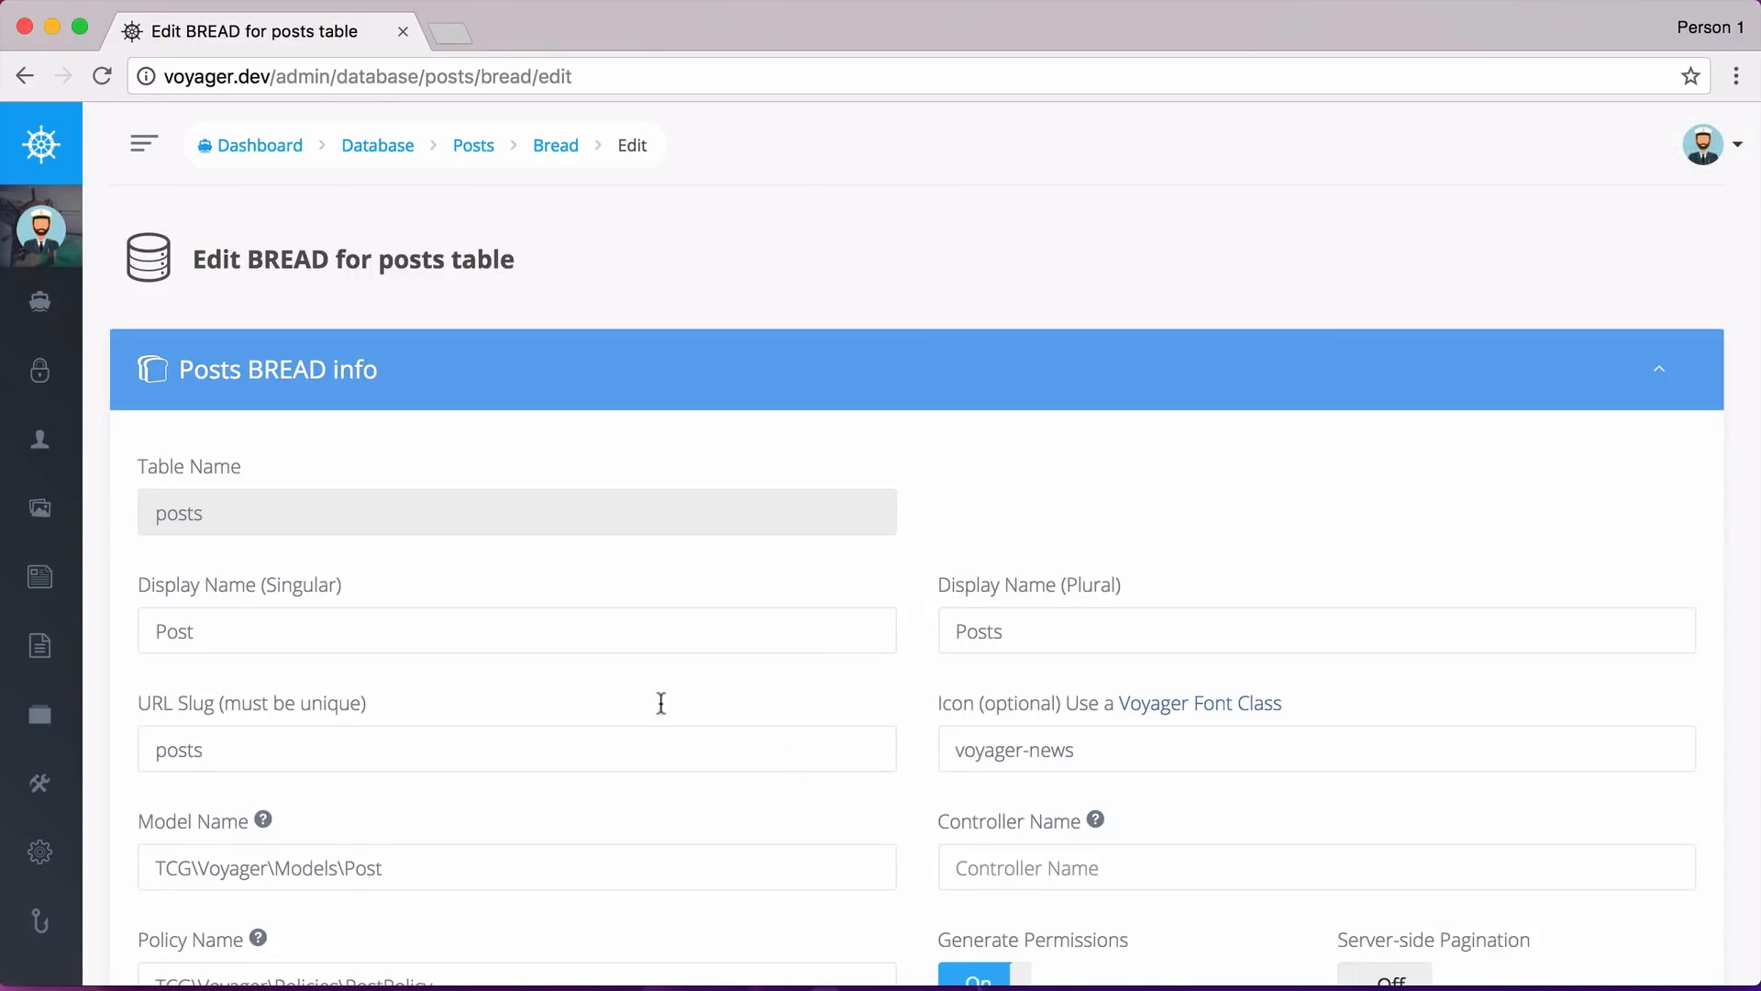
# From the Posts list, edit Lorem Ipsum Post and confirm the users dropdown keeps Admin selected.
pyautogui.moveTo(40, 577)
pyautogui.click(77, 584)
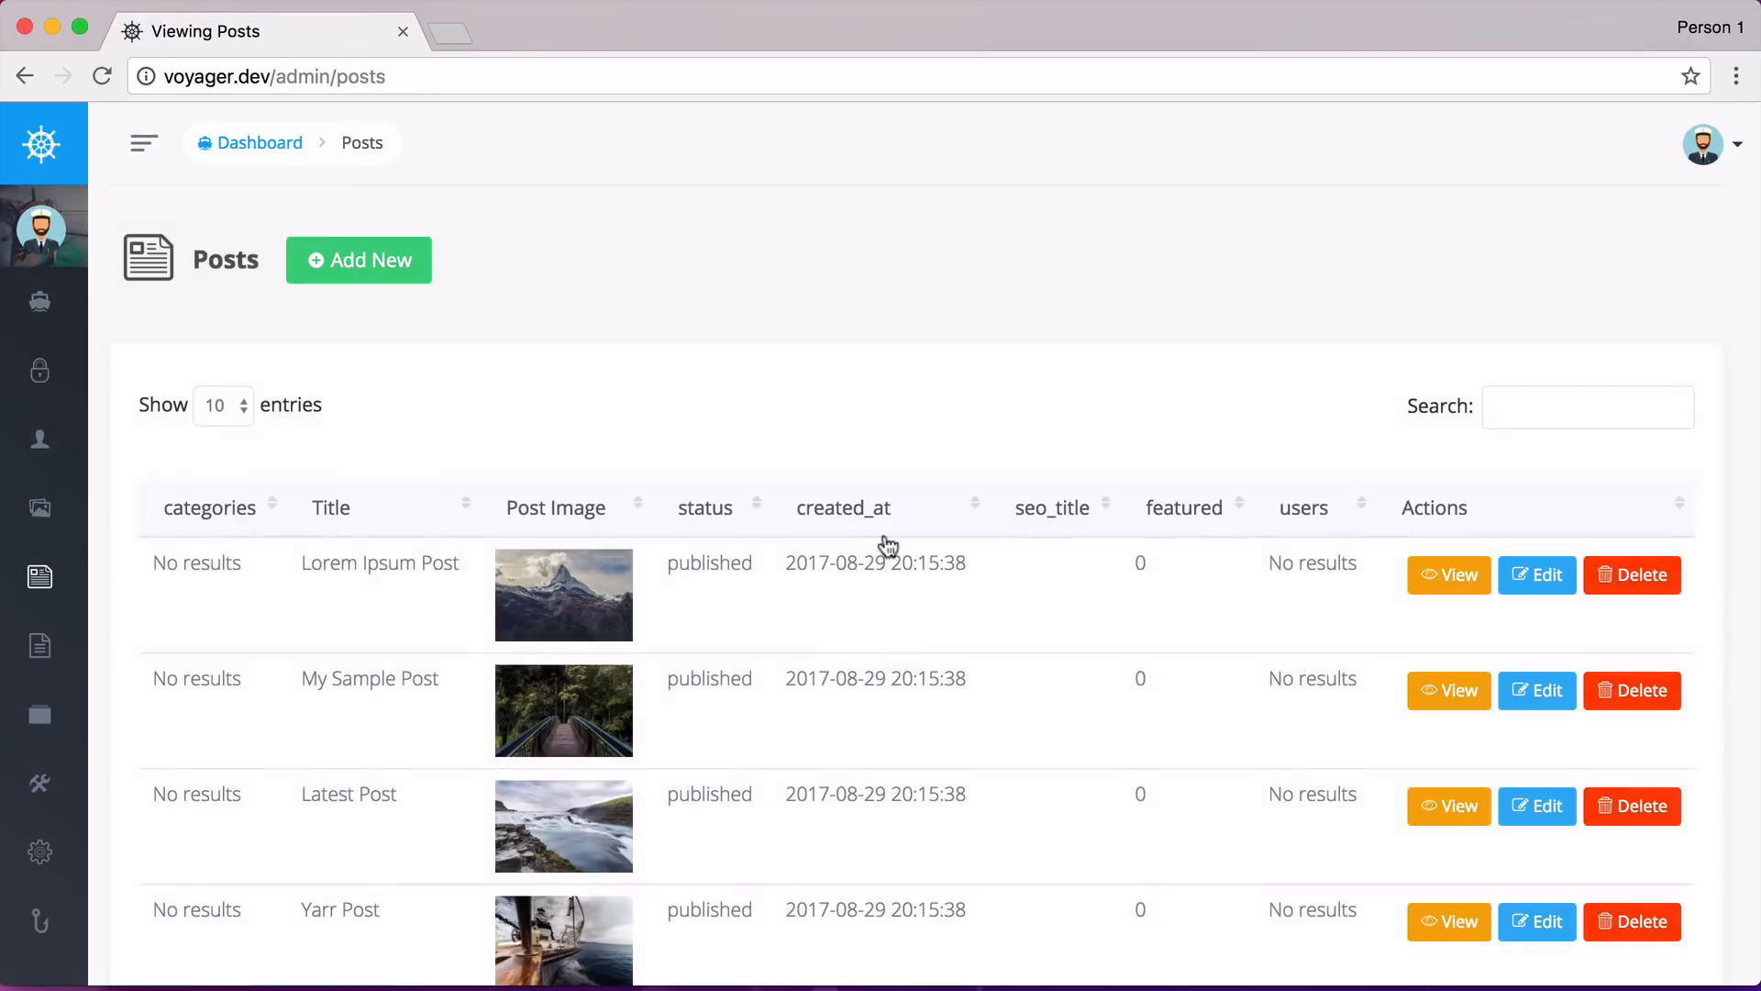
pyautogui.click(1528, 574)
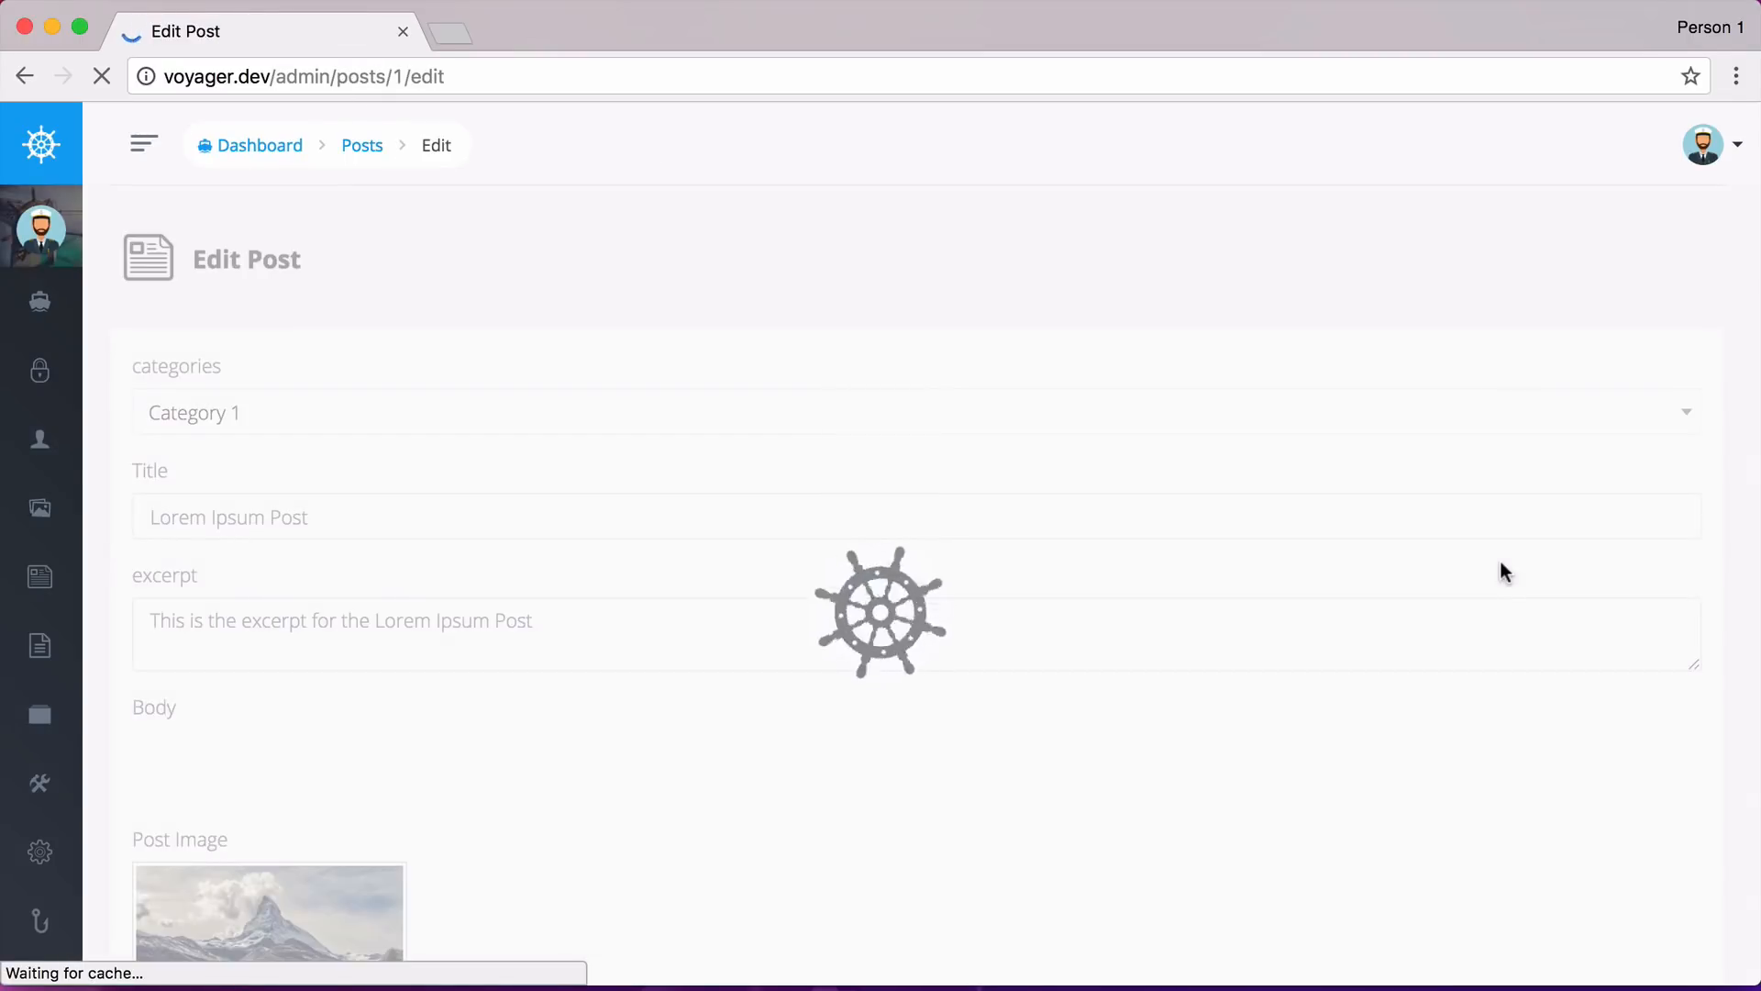
pyautogui.scroll(-5, 604, 475)
pyautogui.scroll(-5, 604, 475)
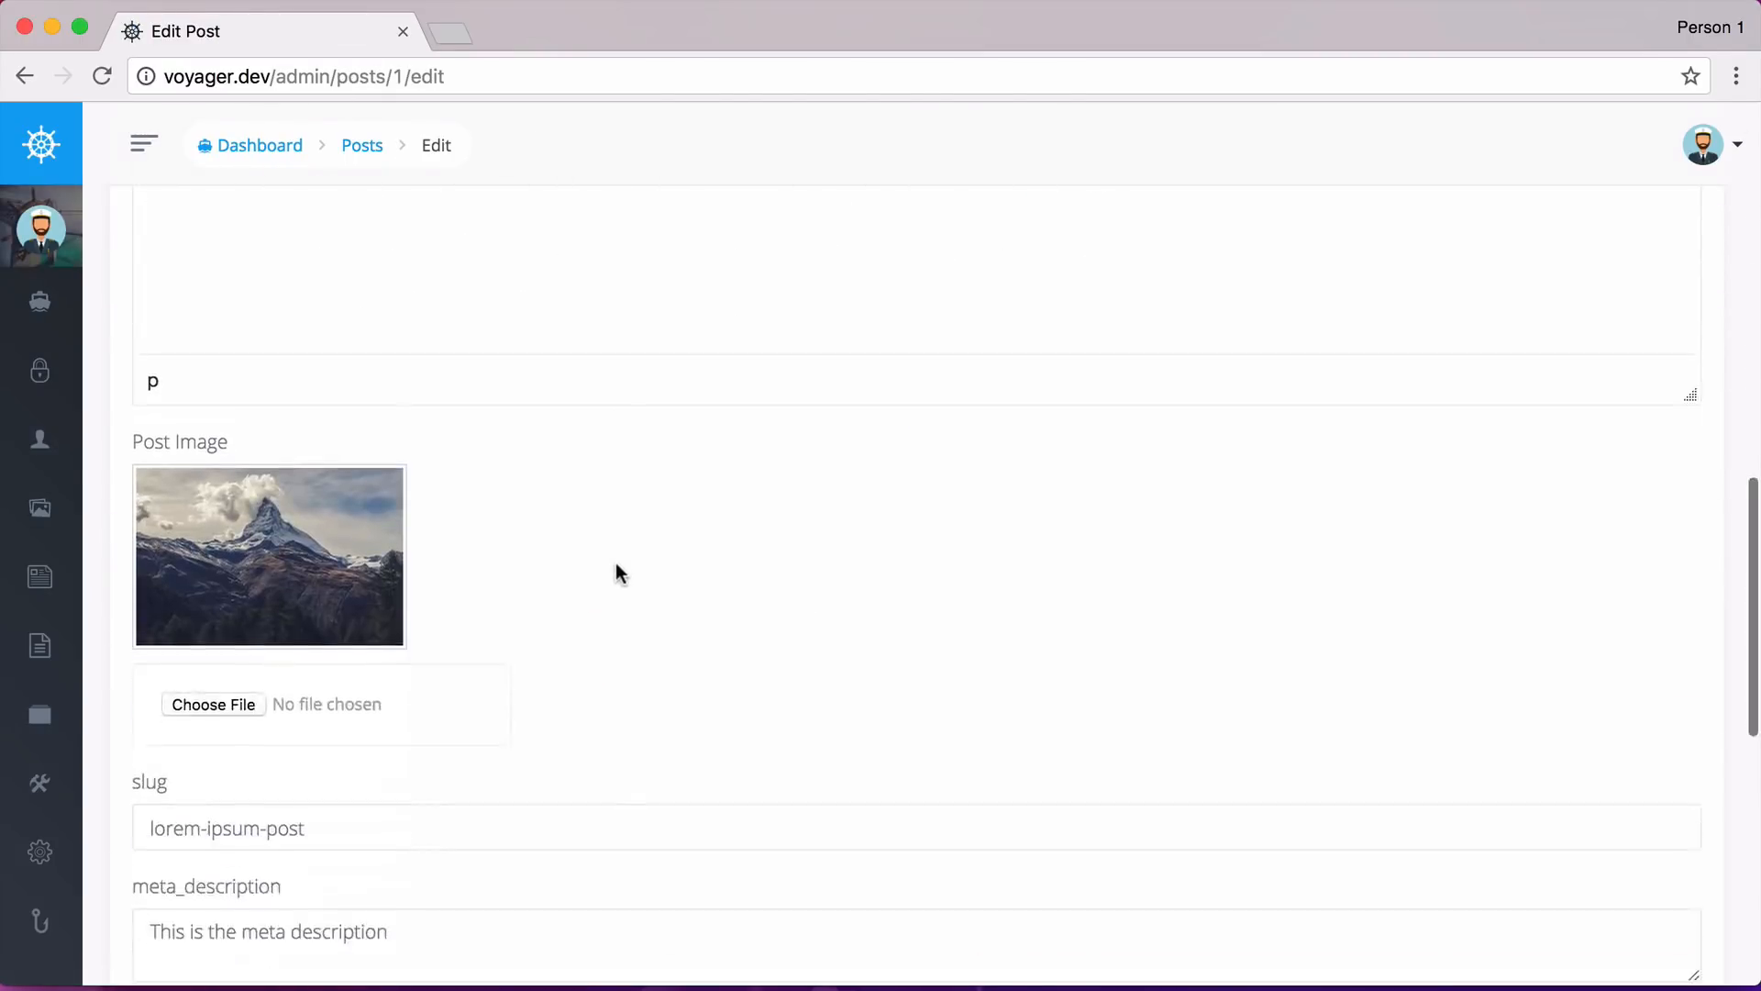
pyautogui.scroll(-5, 614, 562)
pyautogui.scroll(-5, 627, 592)
pyautogui.scroll(-3, 627, 593)
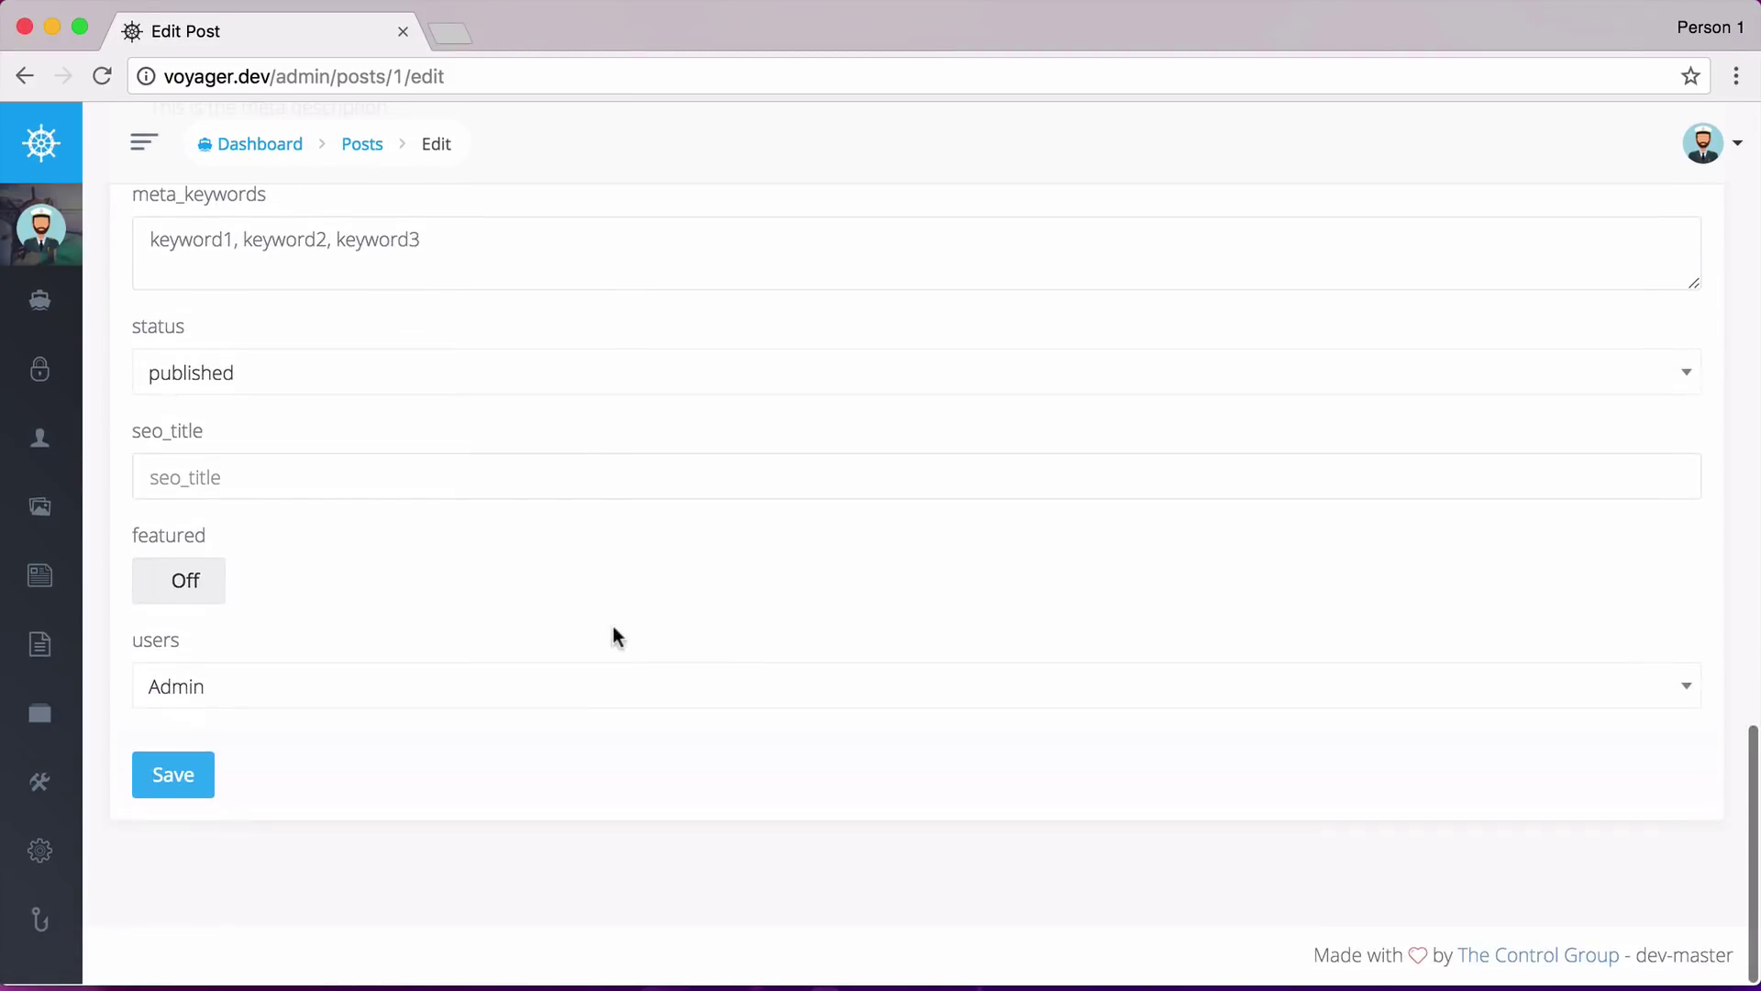
pyautogui.click(569, 687)
pyautogui.click(558, 793)
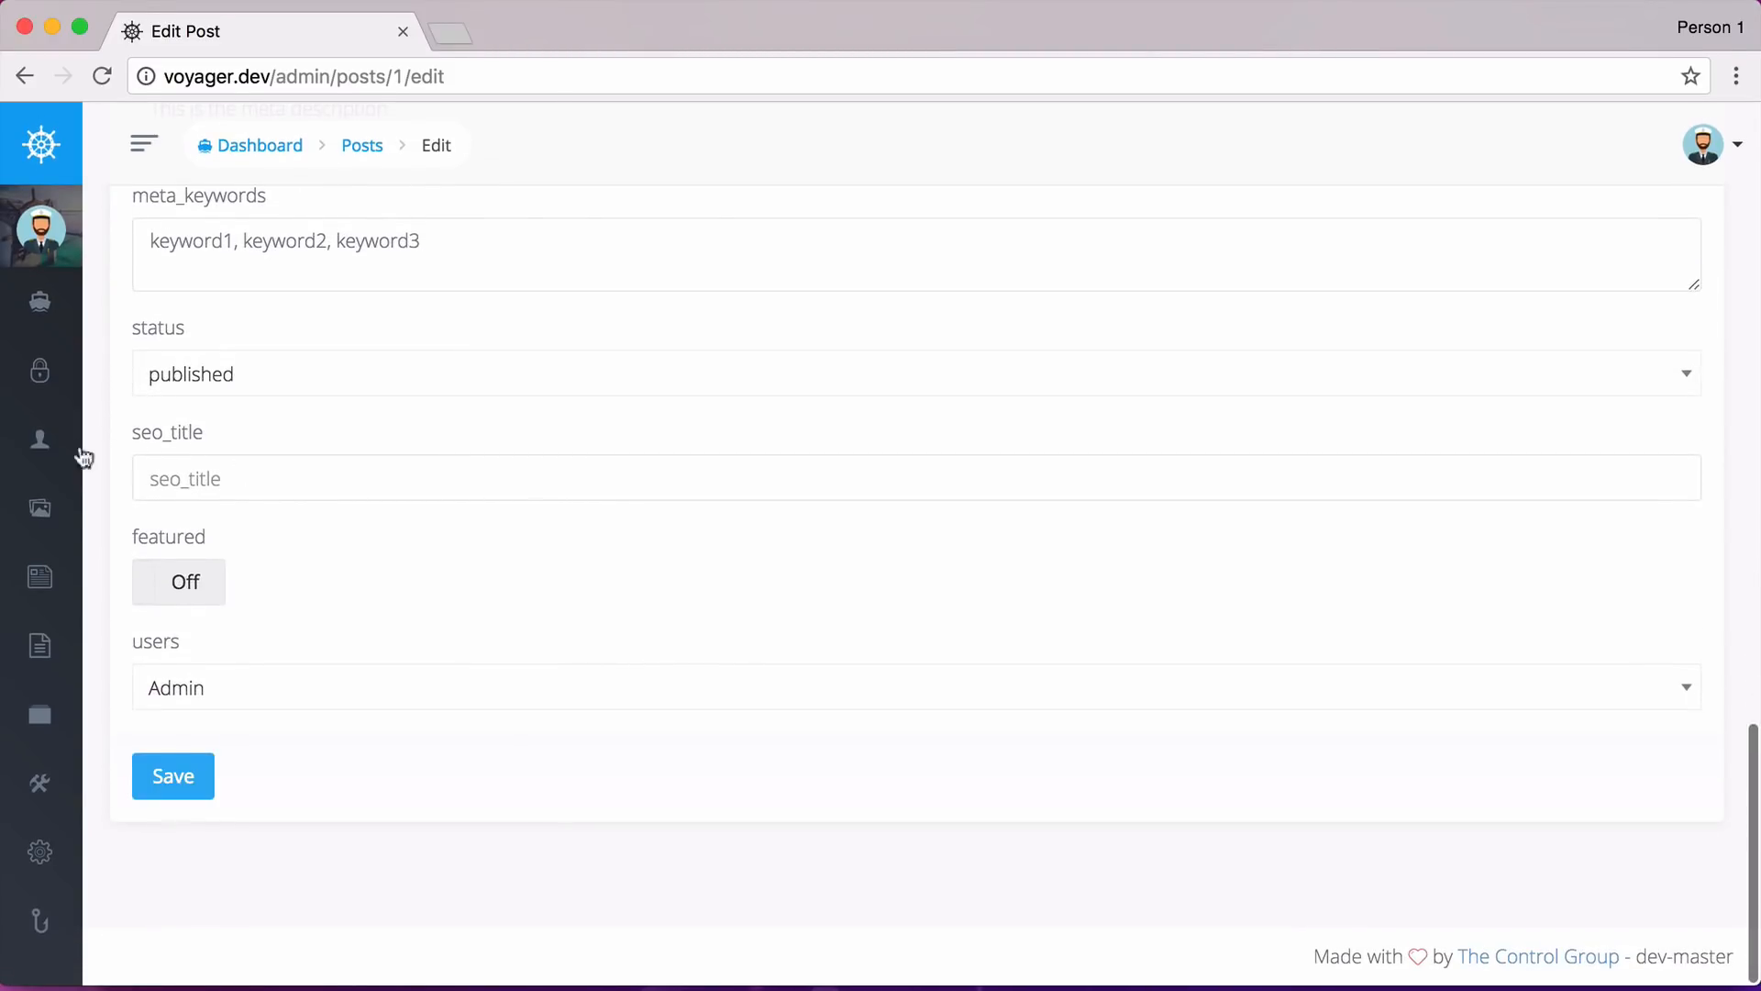